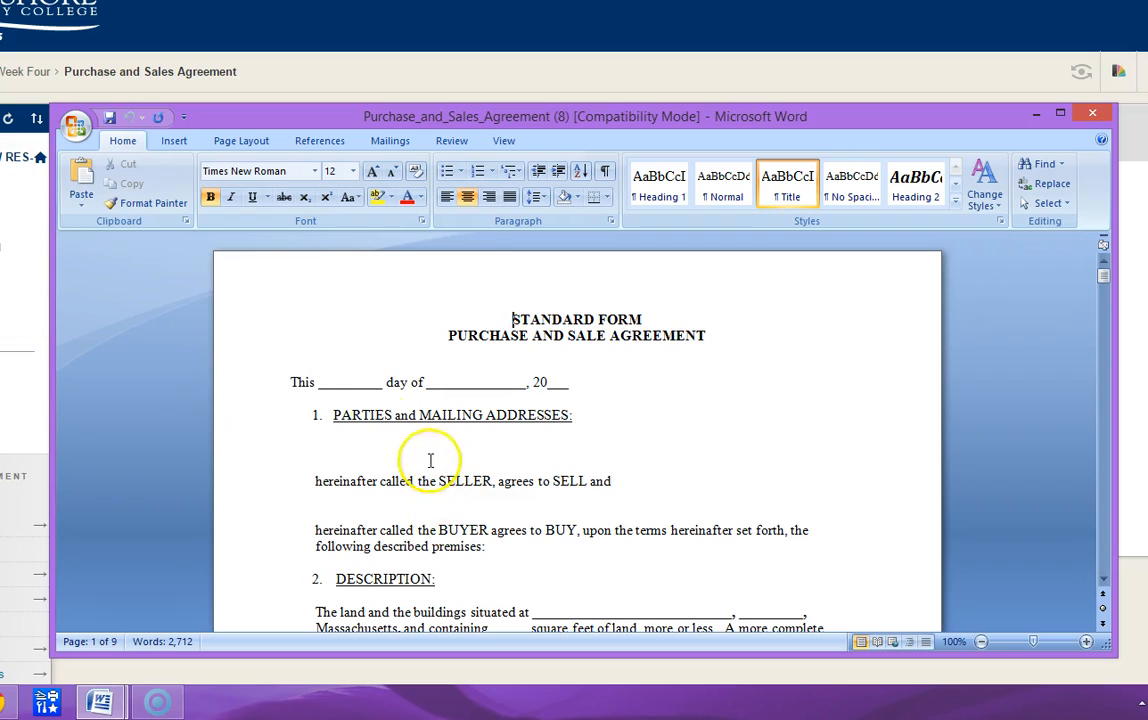
# - Fill in the agreement's date line as the 8th day of June, 2015
pyautogui.click(353, 387)
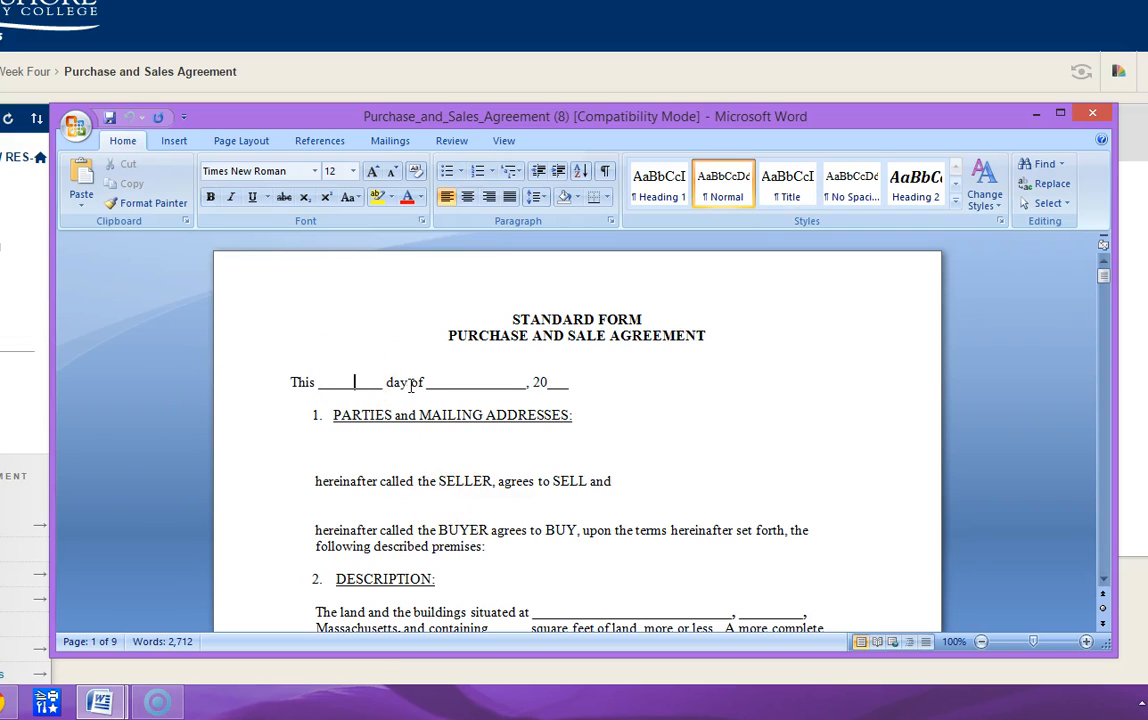
pyautogui.scroll(-7, 405, 380)
pyautogui.scroll(-18, 405, 380)
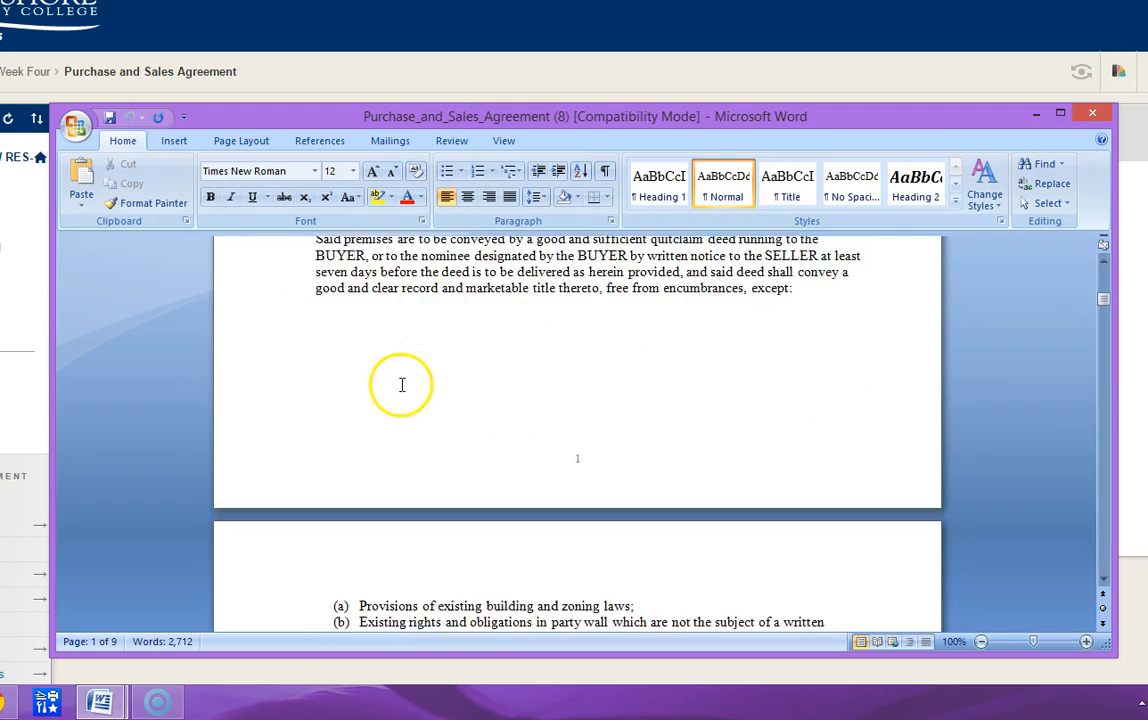
pyautogui.scroll(-3, 398, 388)
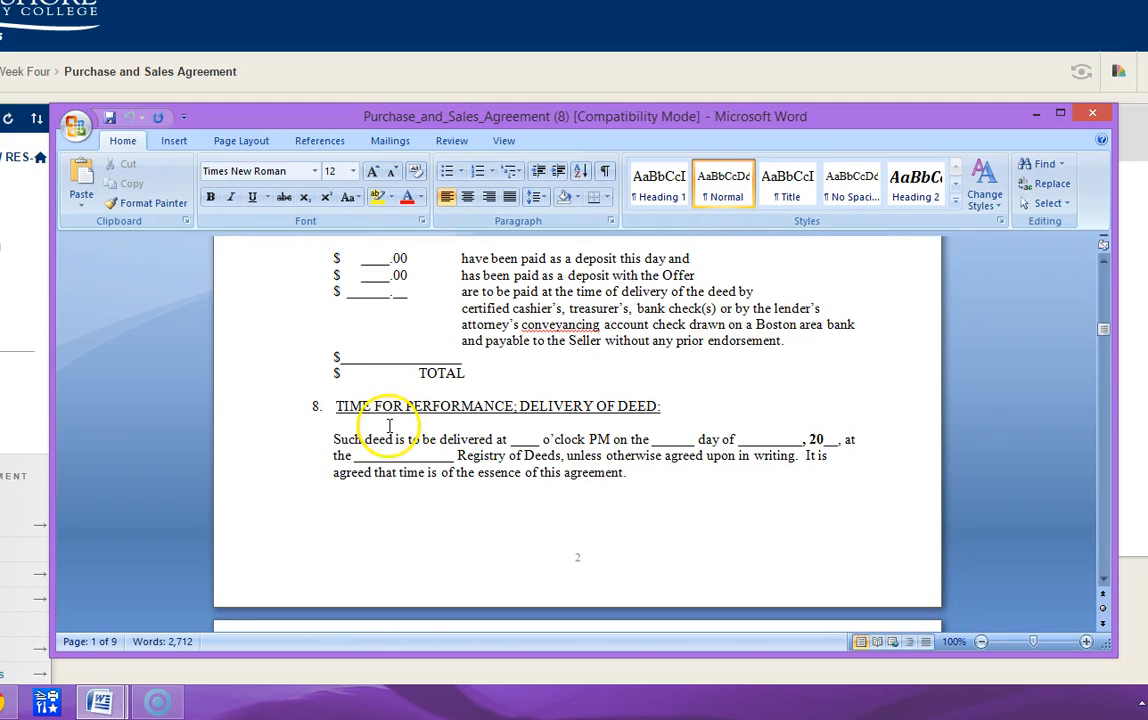
pyautogui.scroll(7, 383, 430)
pyautogui.scroll(15, 383, 430)
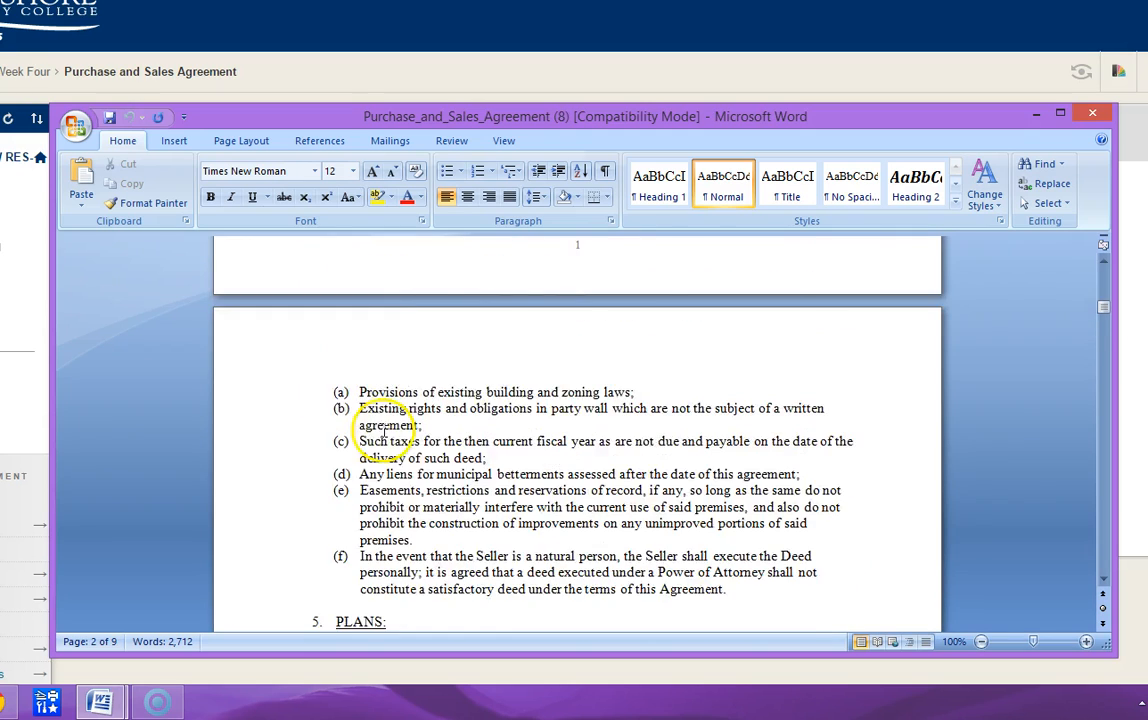
pyautogui.click(356, 386)
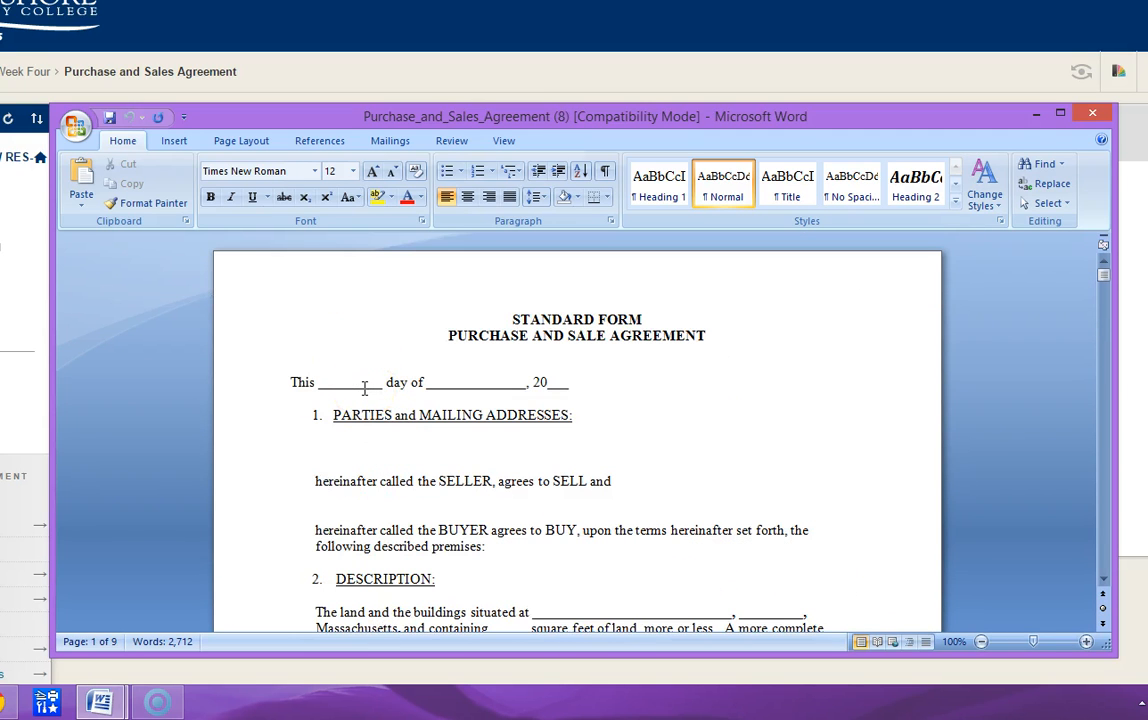
pyautogui.write('8th')
pyautogui.click(404, 378)
pyautogui.click(507, 380)
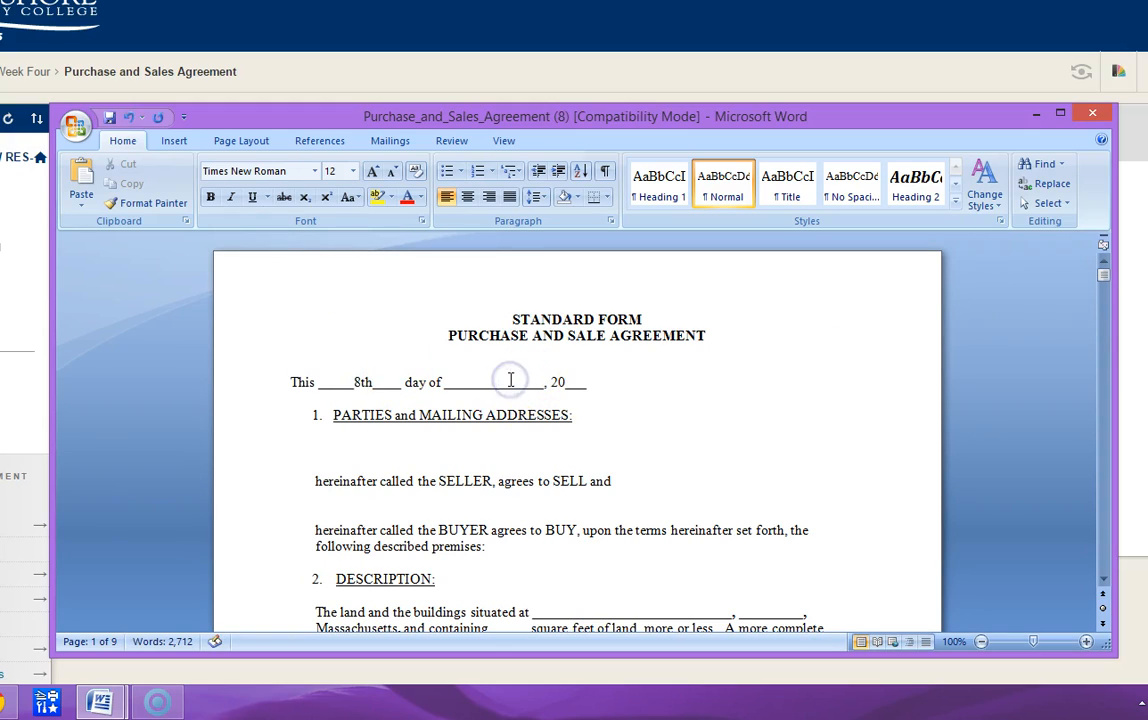
pyautogui.write('Jun')
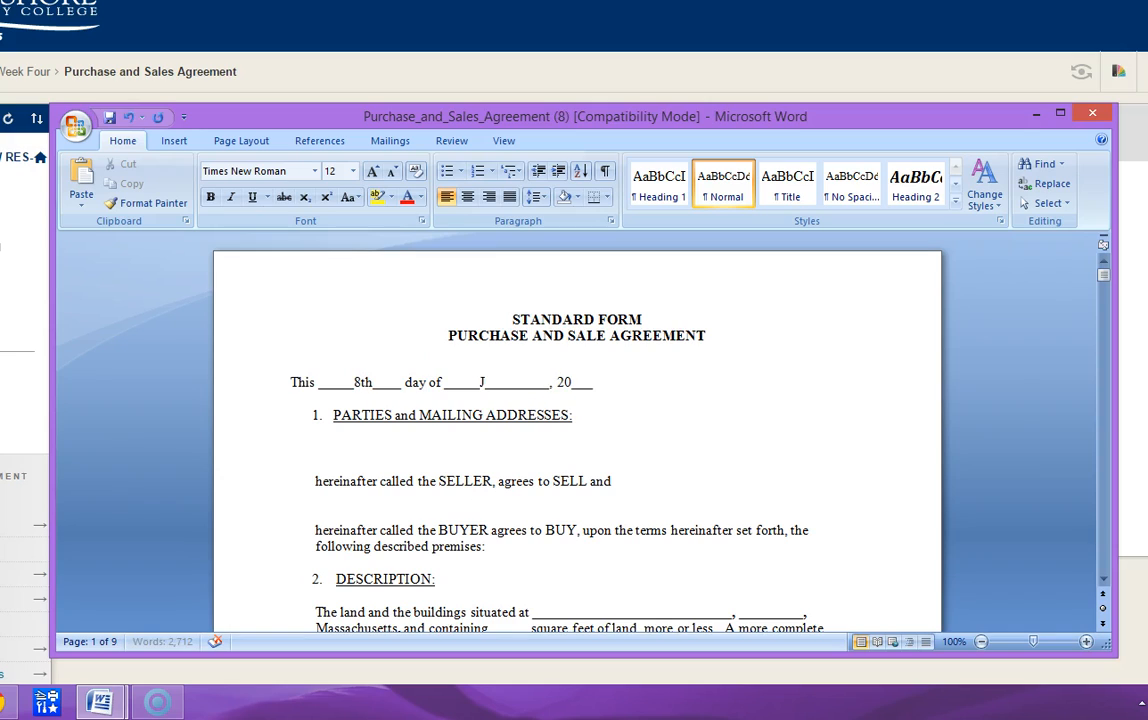
pyautogui.write('e')
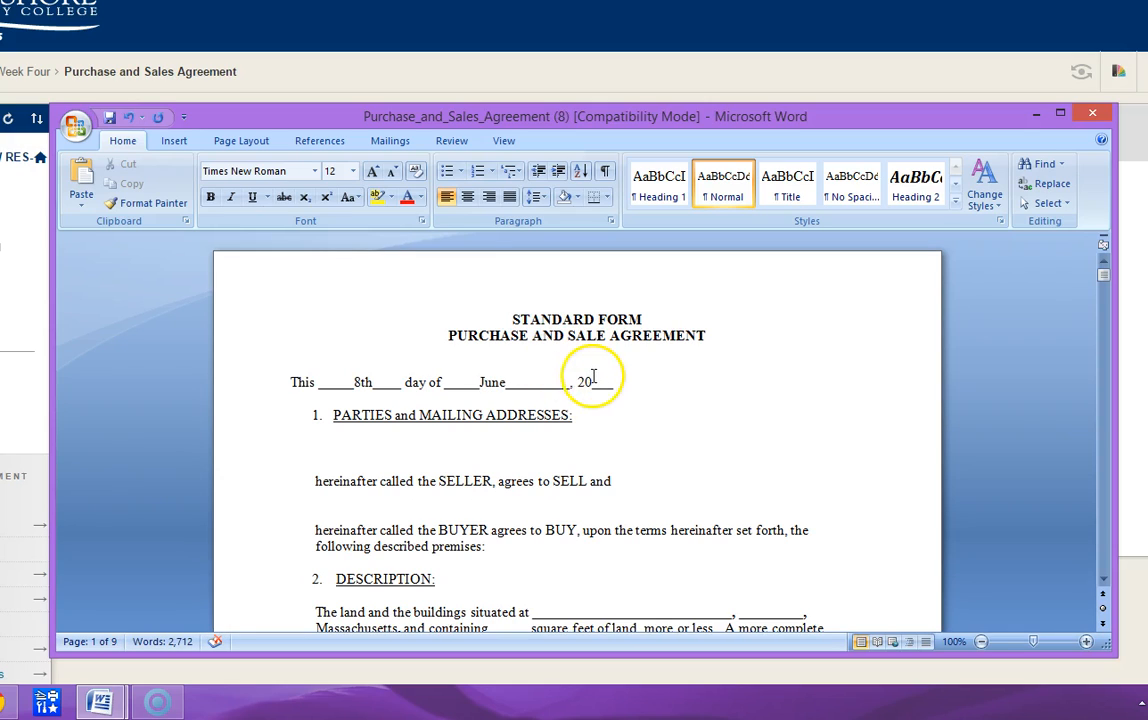
pyautogui.click(590, 381)
pyautogui.write('15')
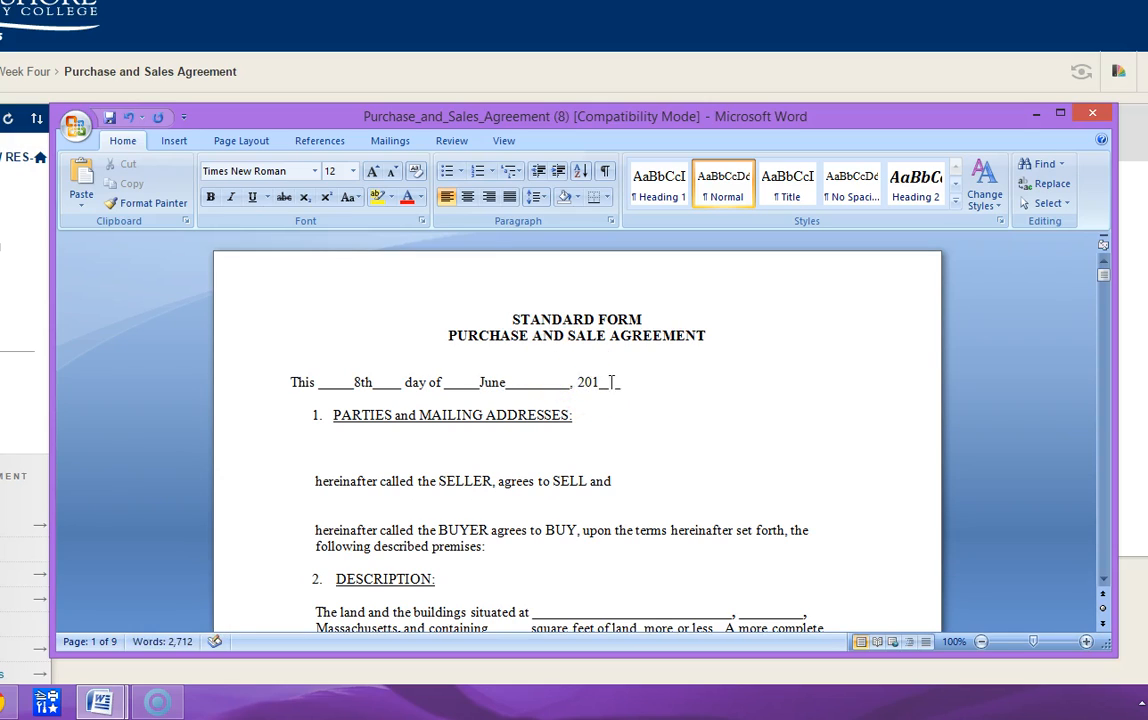
# - Enter the first seller's full name followed by a comma above the SELLER line of the PARTIES and MAILING ADDRESSES section
pyautogui.scroll(-20, 580, 402)
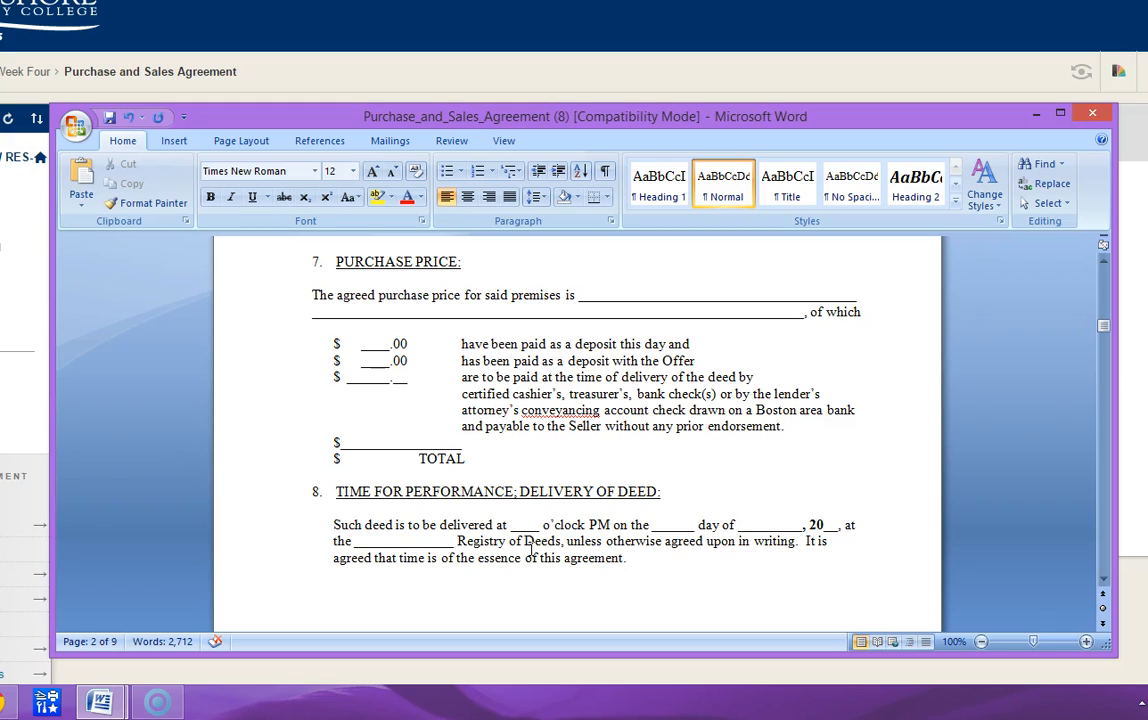
pyautogui.scroll(20, 530, 548)
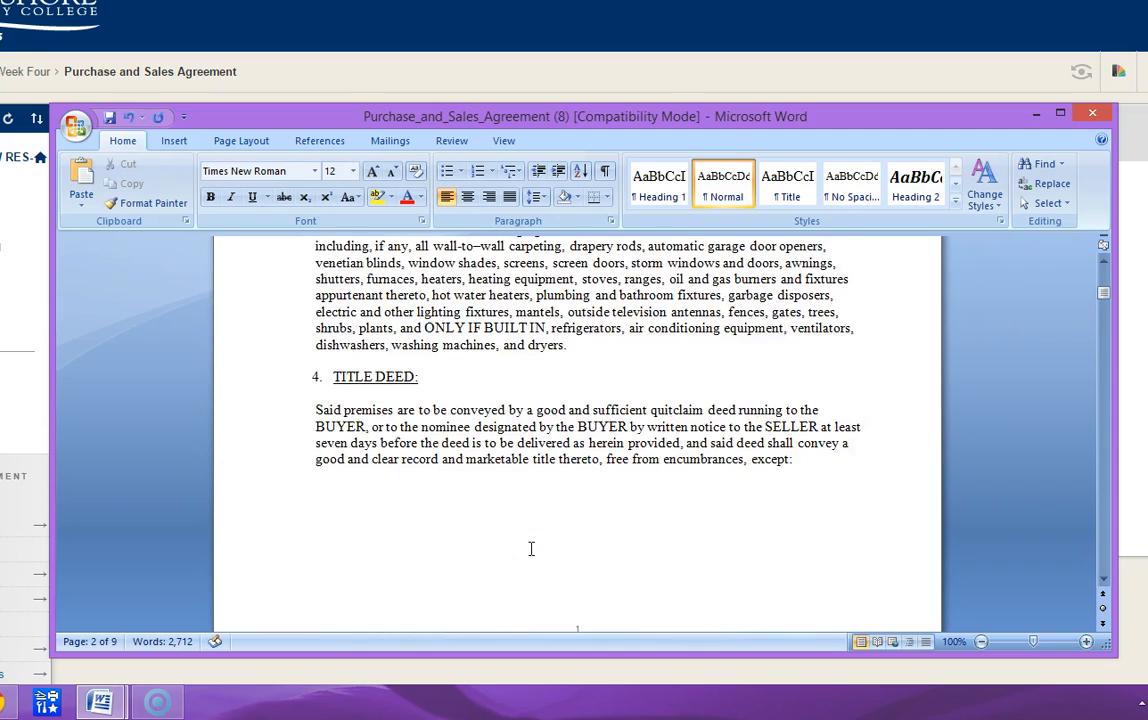
pyautogui.scroll(3, 530, 548)
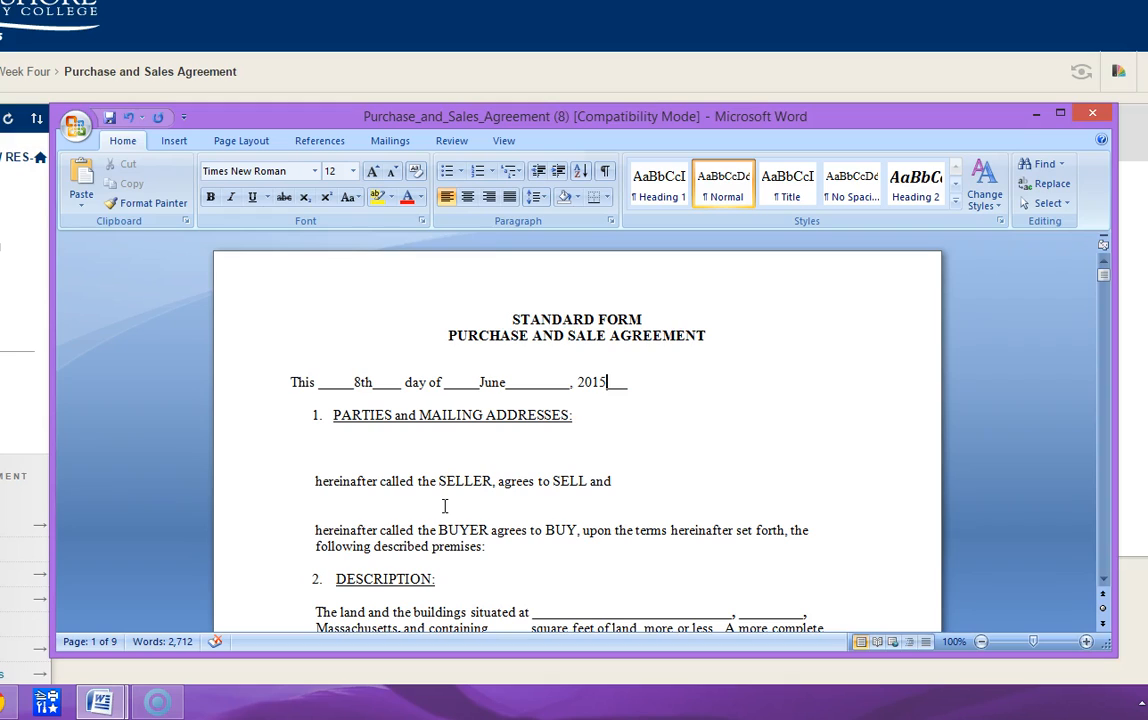
pyautogui.click(319, 446)
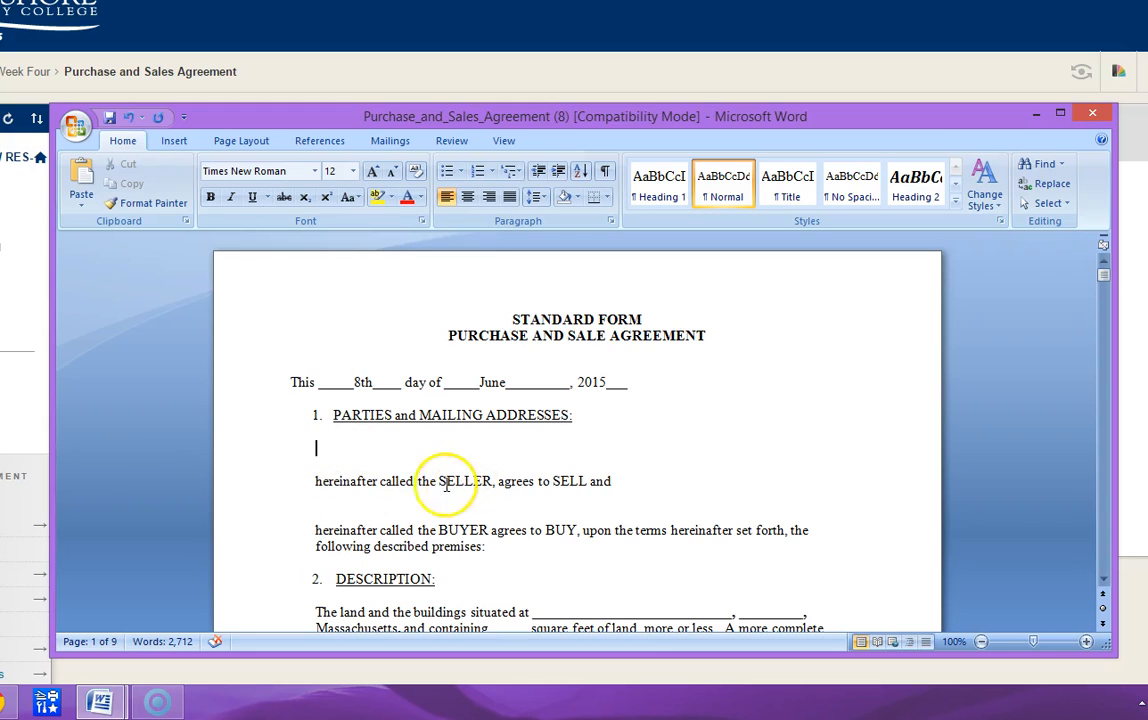
pyautogui.click(317, 449)
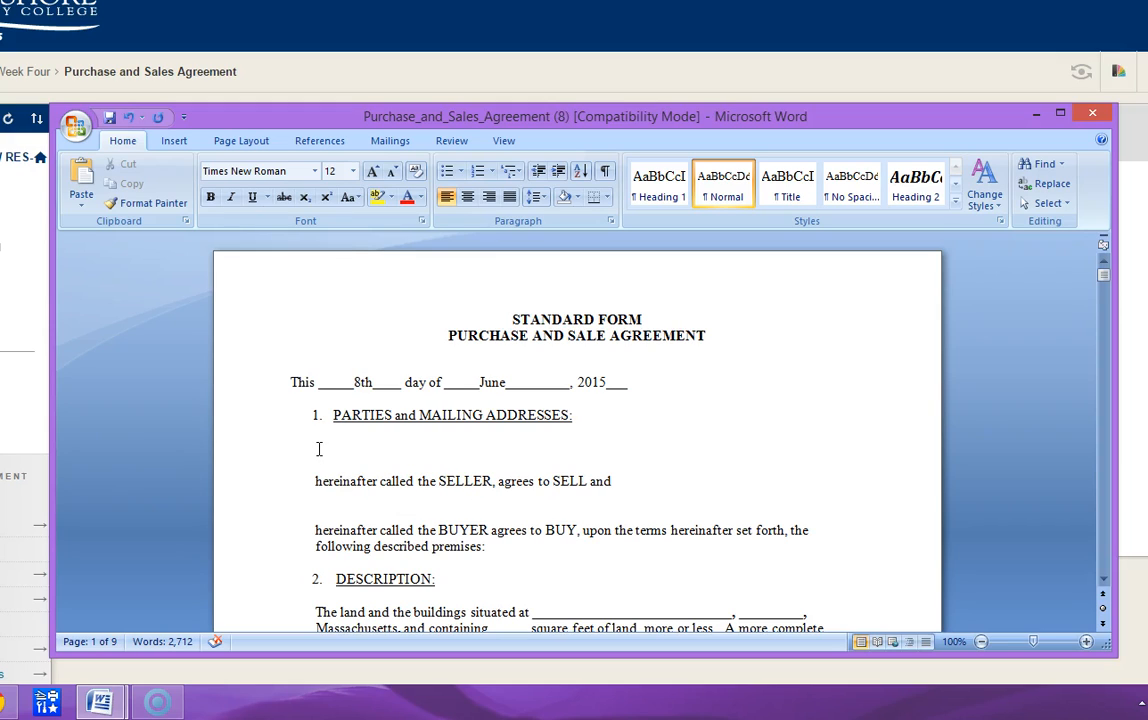
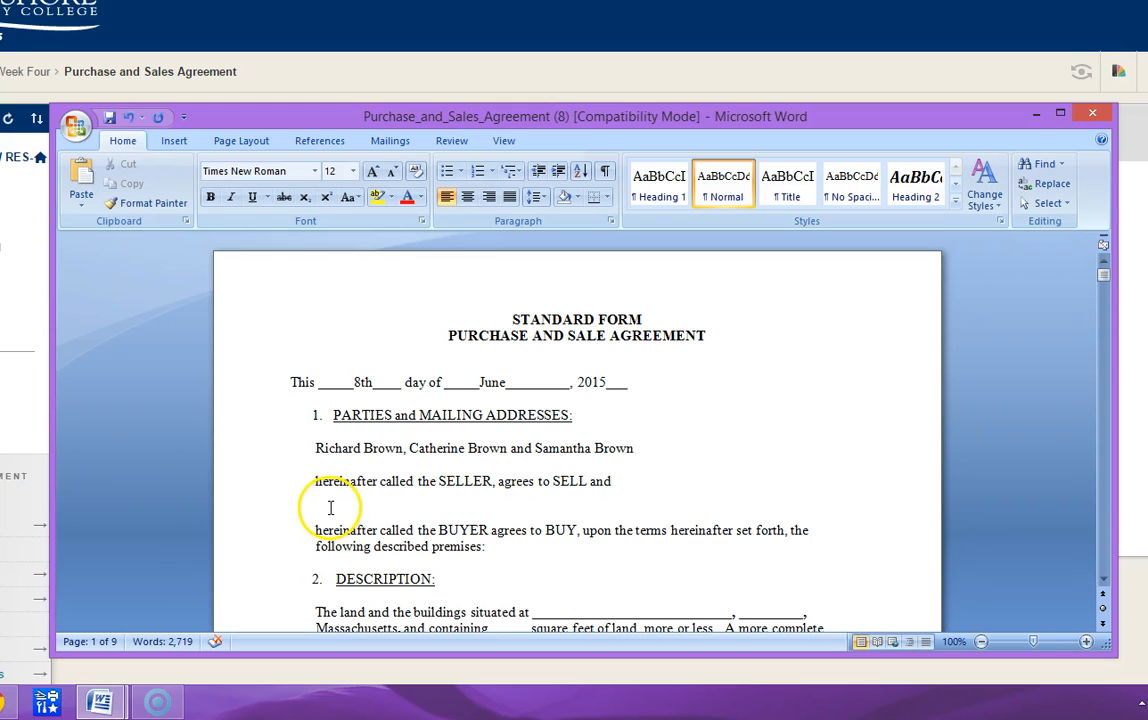
# - Insert an extra line above the BUYER clause and enter the placeholder "Your Name here" for the buyer
pyautogui.click(333, 504)
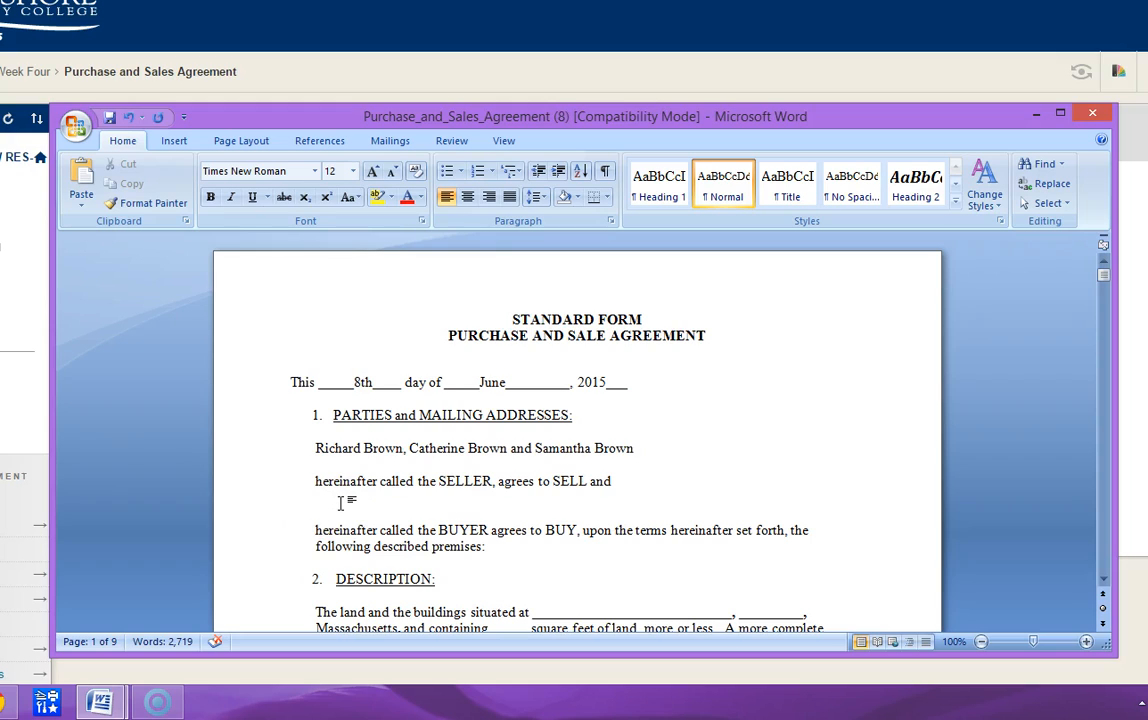
pyautogui.press('Return')
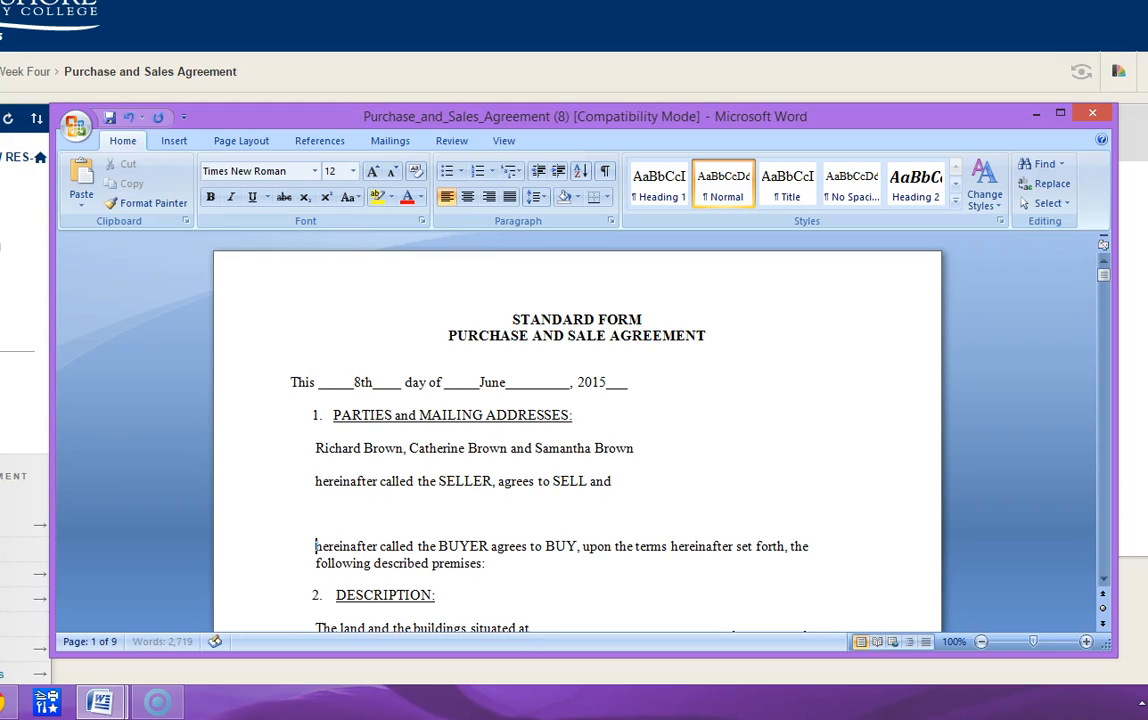
pyautogui.press('Up')
pyautogui.press('Up')
pyautogui.write('Your Name here')
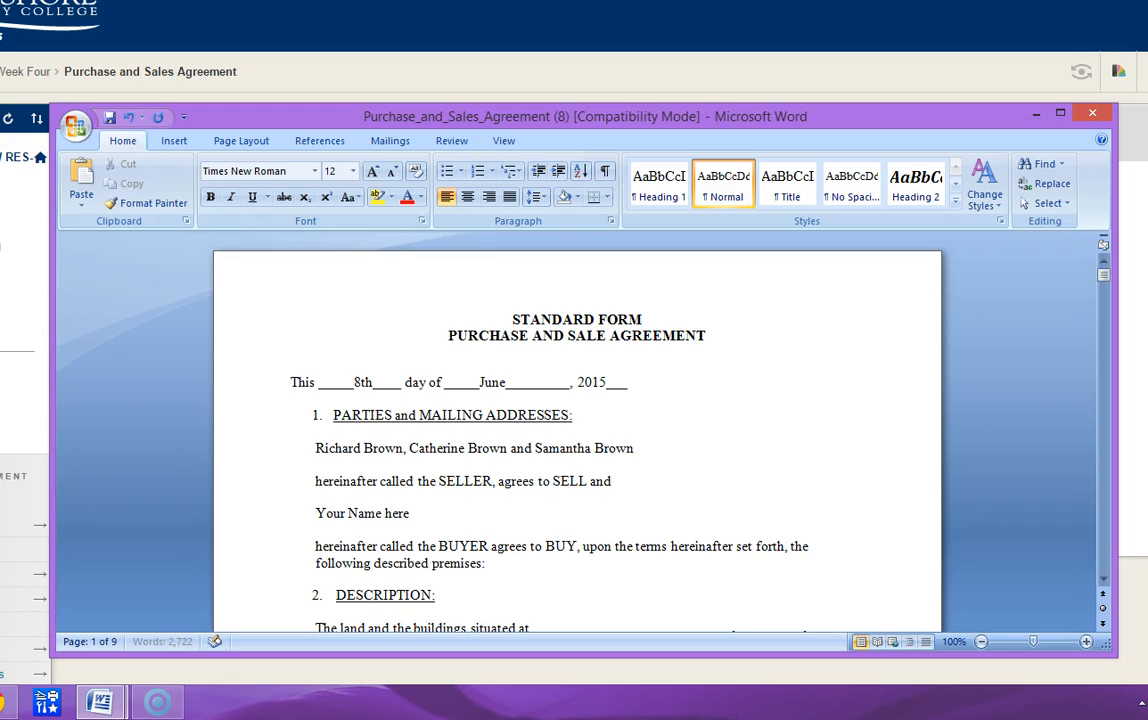
# - Add the sellers' street address after their names, separated by a comma, and begin the city
pyautogui.click(634, 446)
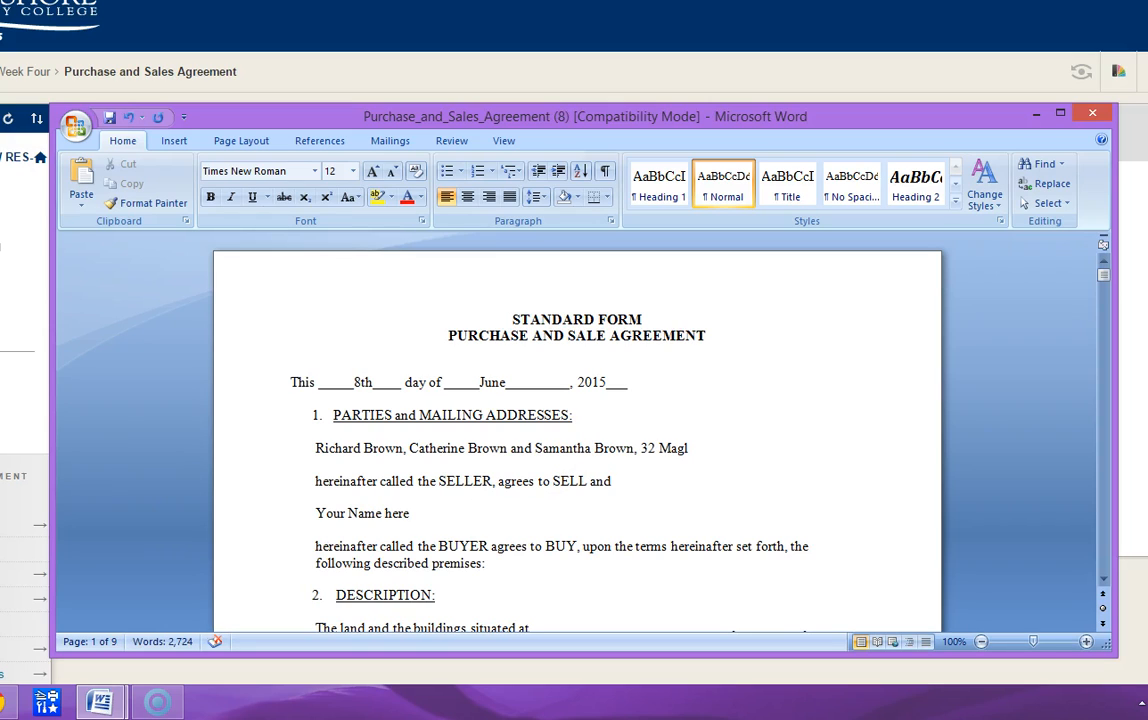
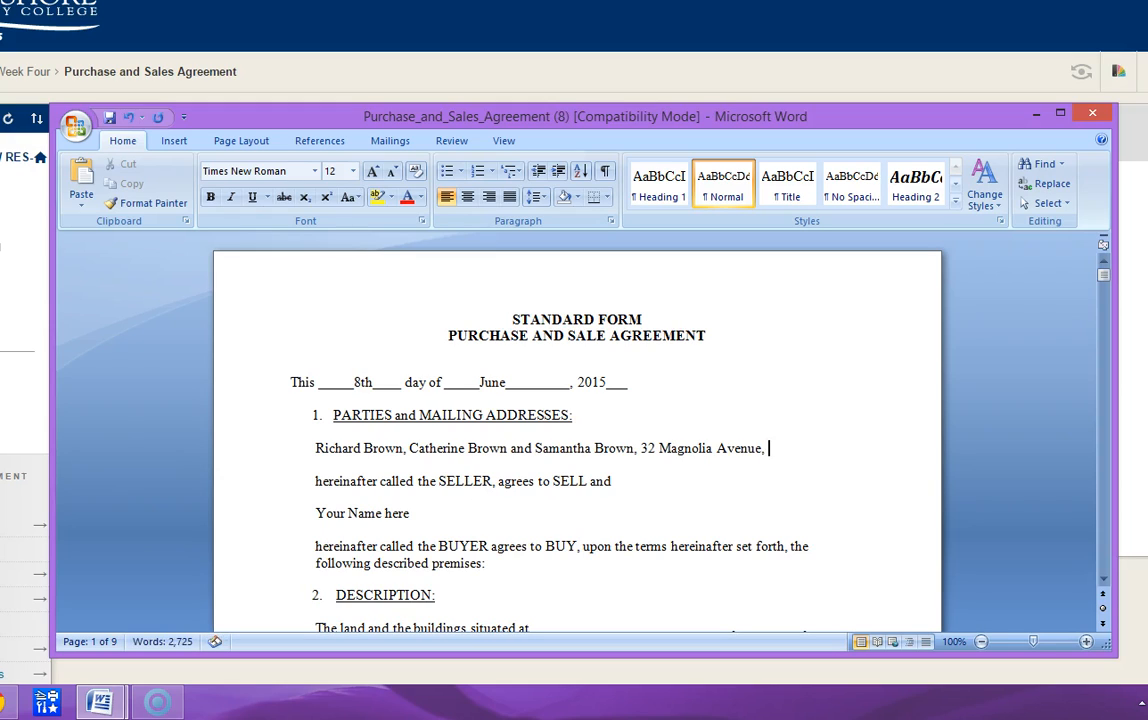
# - Complete the sellers' mailing address with city, state and ZIP code, shortening "Avenue" to "Ave"
pyautogui.press('BackSpace')
pyautogui.press('BackSpace')
pyautogui.press('BackSpace')
pyautogui.press('BackSpace')
pyautogui.click(808, 448)
pyautogui.write('01')
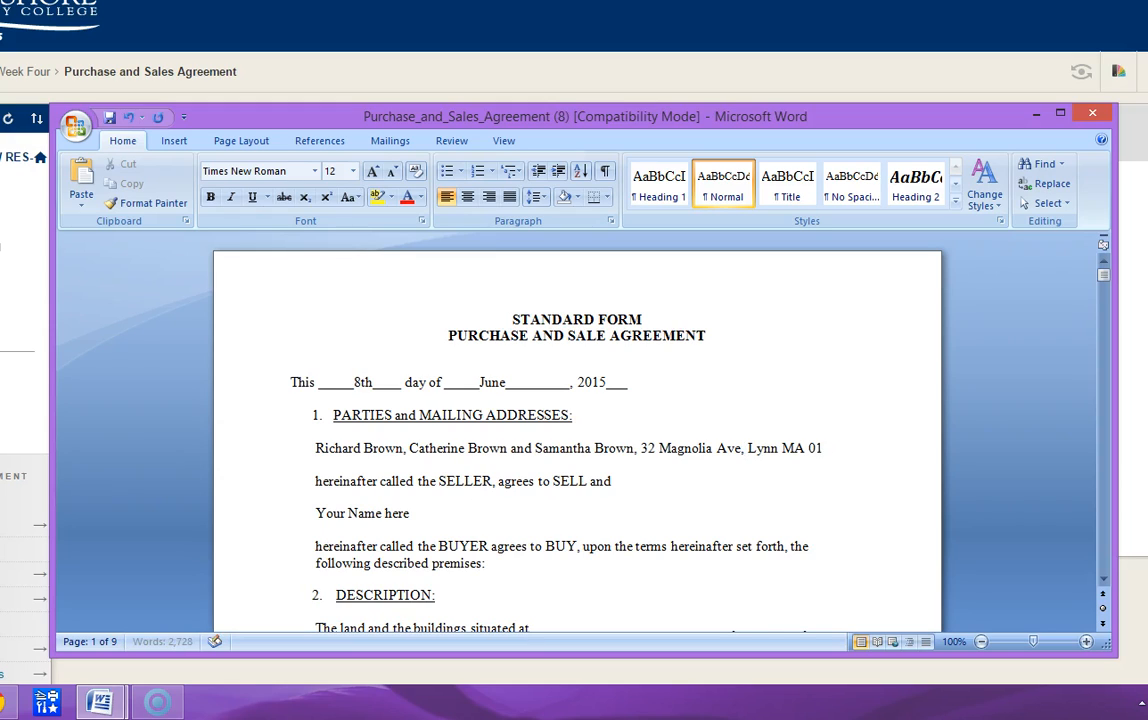
pyautogui.write('904')
# - Append ", your address" to the buyer placeholder line
pyautogui.click(411, 513)
pyautogui.write(', your addre')
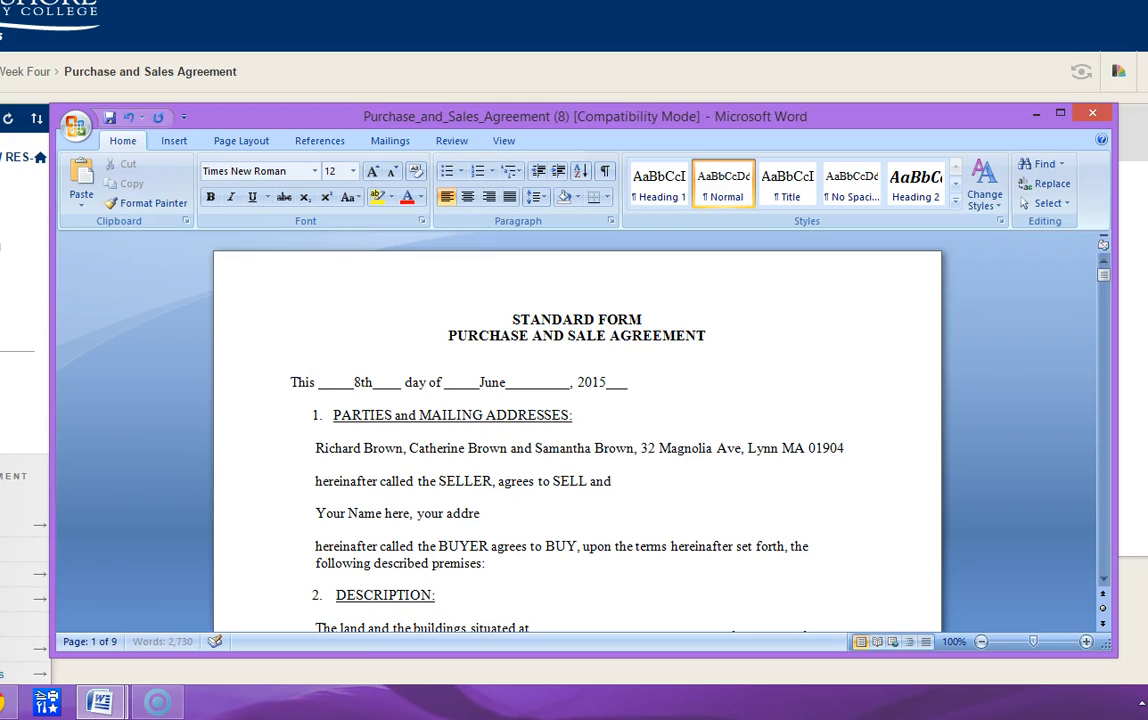
pyautogui.write('ss')
# - Enter the property's street address in the DESCRIPTION section and remove the first blank's underscores
pyautogui.press('Down')
pyautogui.press('Down')
pyautogui.press('Down')
pyautogui.press('Down')
pyautogui.press('Down')
pyautogui.press('Down')
pyautogui.press('Down')
pyautogui.press('Down')
pyautogui.press('Down')
pyautogui.press('Down')
pyautogui.press('Down')
pyautogui.press('Down')
pyautogui.press('Down')
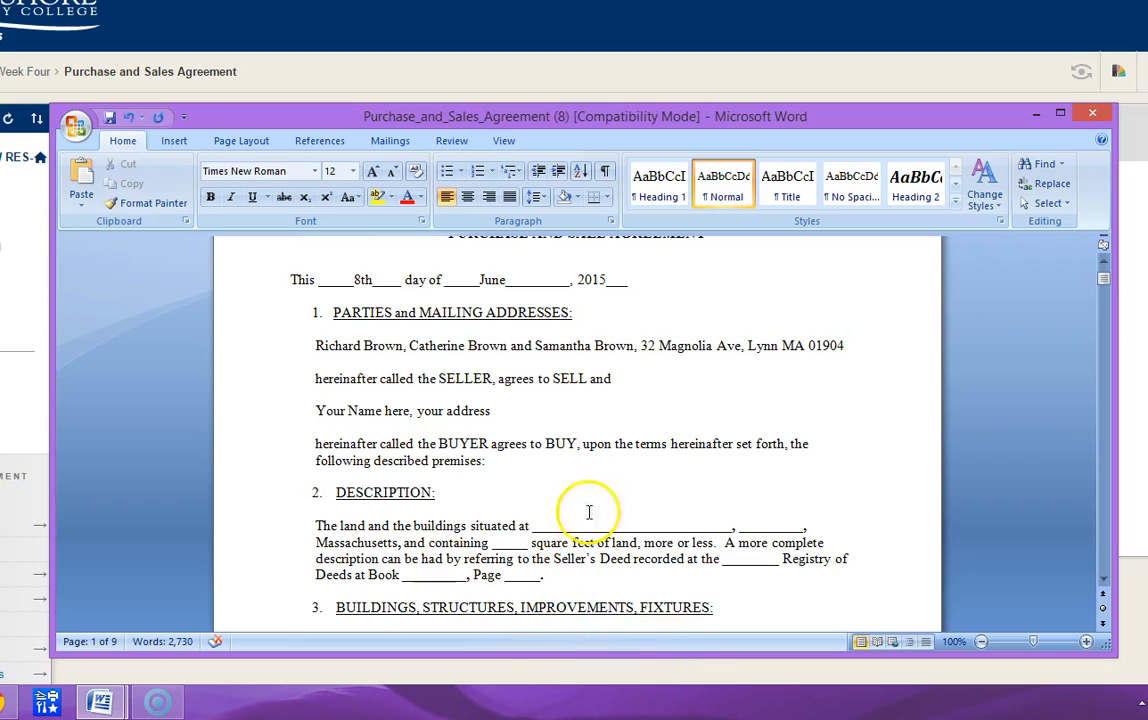
pyautogui.click(536, 525)
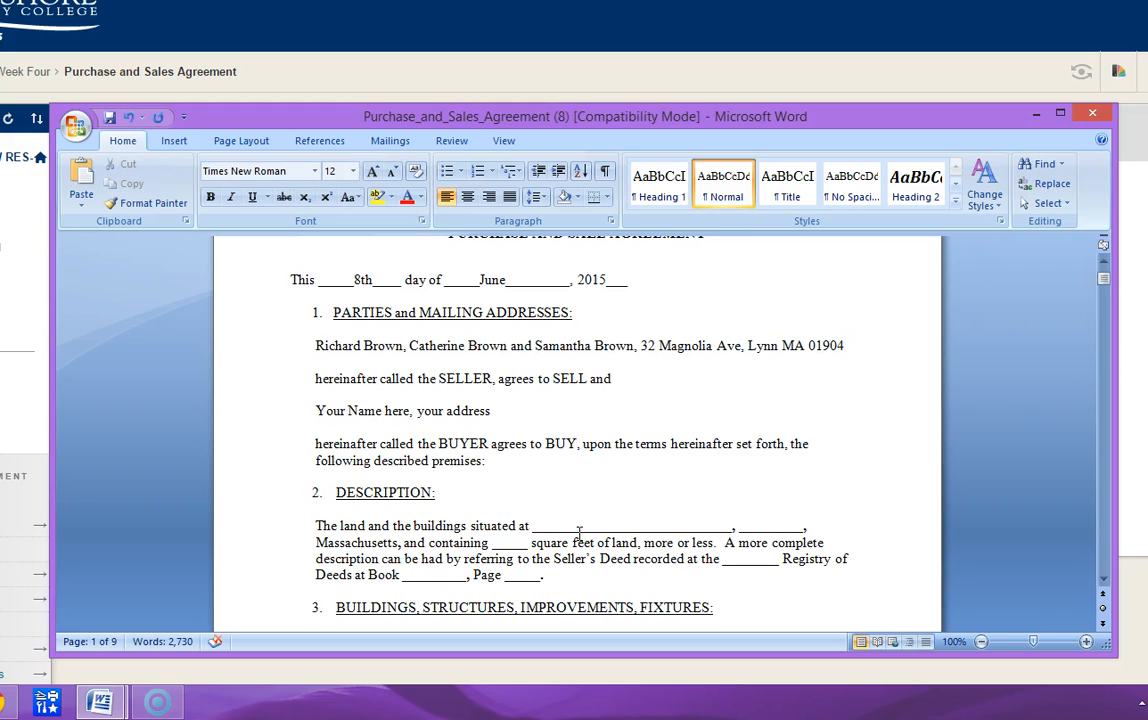
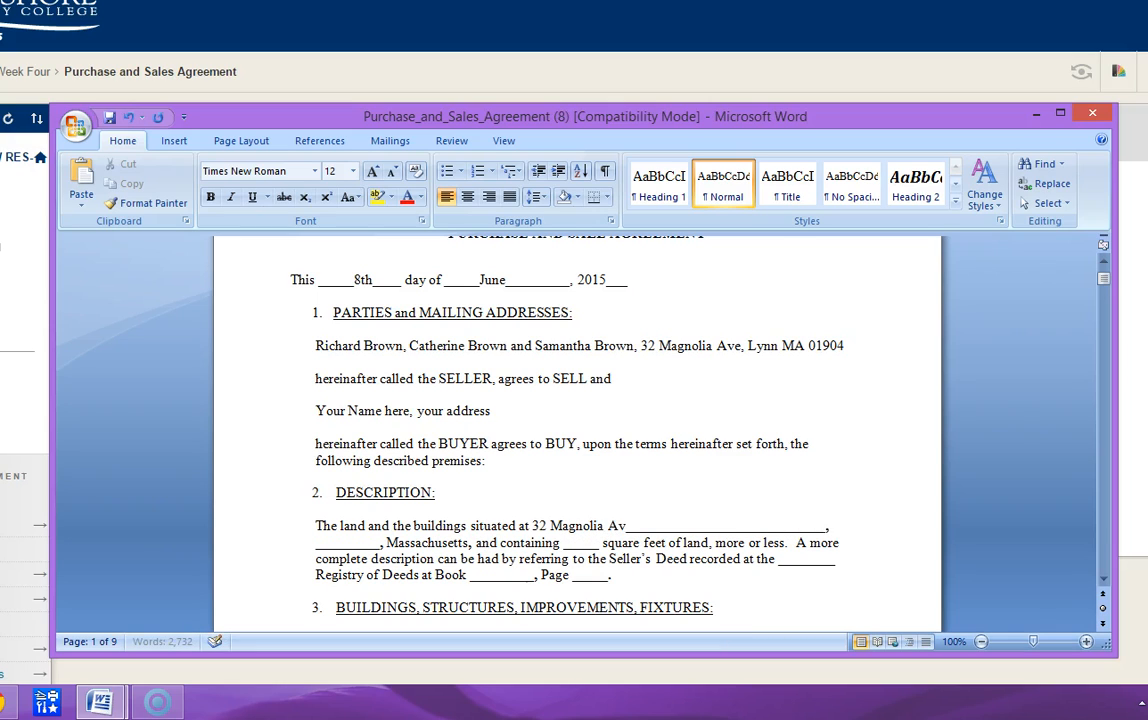
pyautogui.write(',')
pyautogui.press('Delete')
pyautogui.press('Delete')
pyautogui.press('Delete')
pyautogui.press('Delete')
pyautogui.press('Delete')
pyautogui.press('Delete')
pyautogui.press('Delete')
pyautogui.press('Delete')
pyautogui.press('Delete')
pyautogui.press('Delete')
pyautogui.press('Delete')
pyautogui.press('Delete')
pyautogui.press('Delete')
pyautogui.press('Delete')
pyautogui.press('Delete')
pyautogui.press('Delete')
pyautogui.press('Delete')
pyautogui.press('Delete')
pyautogui.press('Delete')
pyautogui.press('Delete')
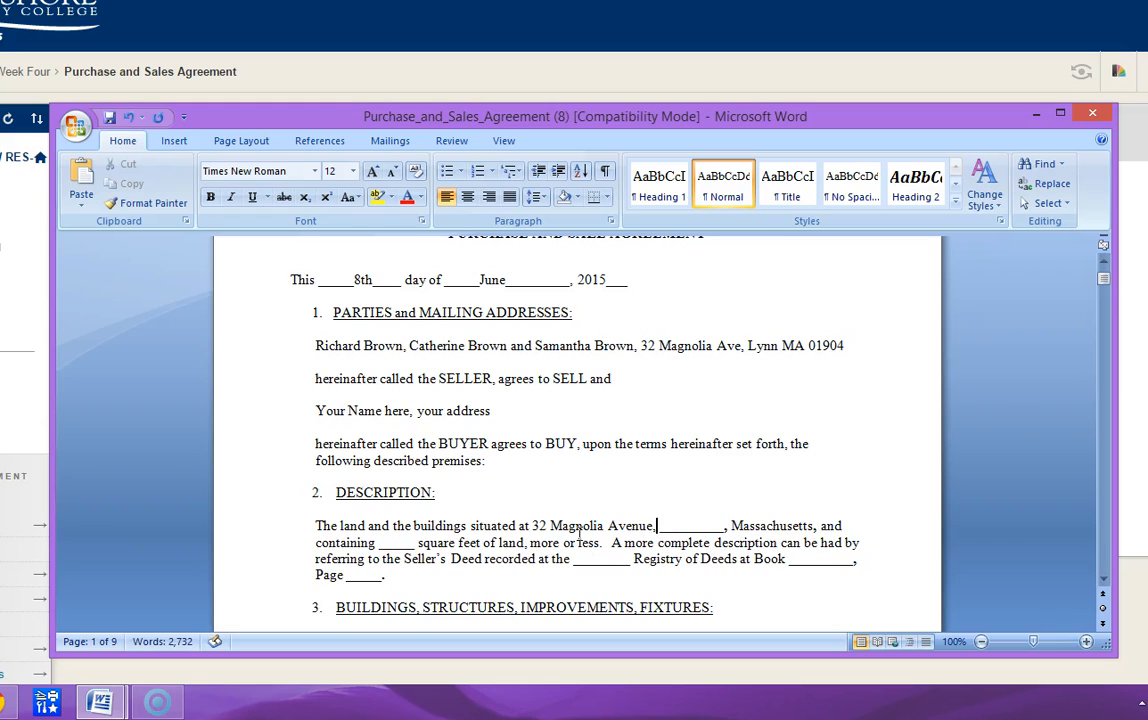
# - Enter the property's city before "Massachusetts" in place of the blank's underscores
pyautogui.write('Lynn')
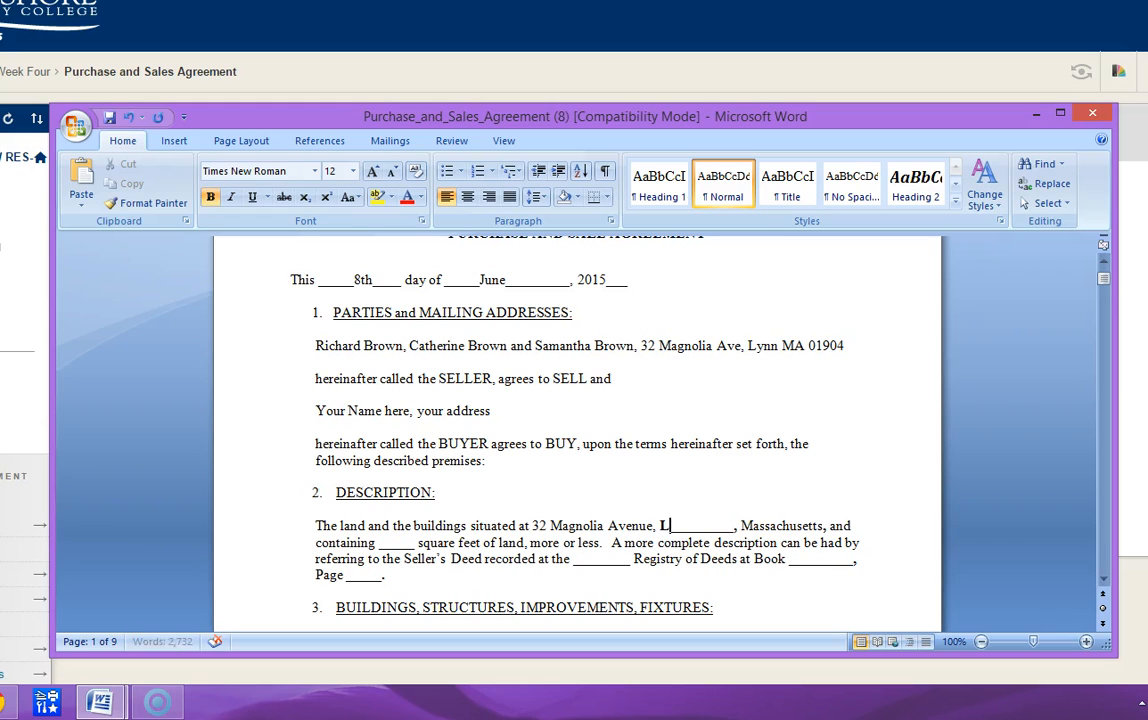
pyautogui.press('Delete')
pyautogui.press('Delete')
pyautogui.press('Delete')
pyautogui.press('Delete')
pyautogui.press('Delete')
pyautogui.press('Delete')
pyautogui.press('Delete')
pyautogui.press('Delete')
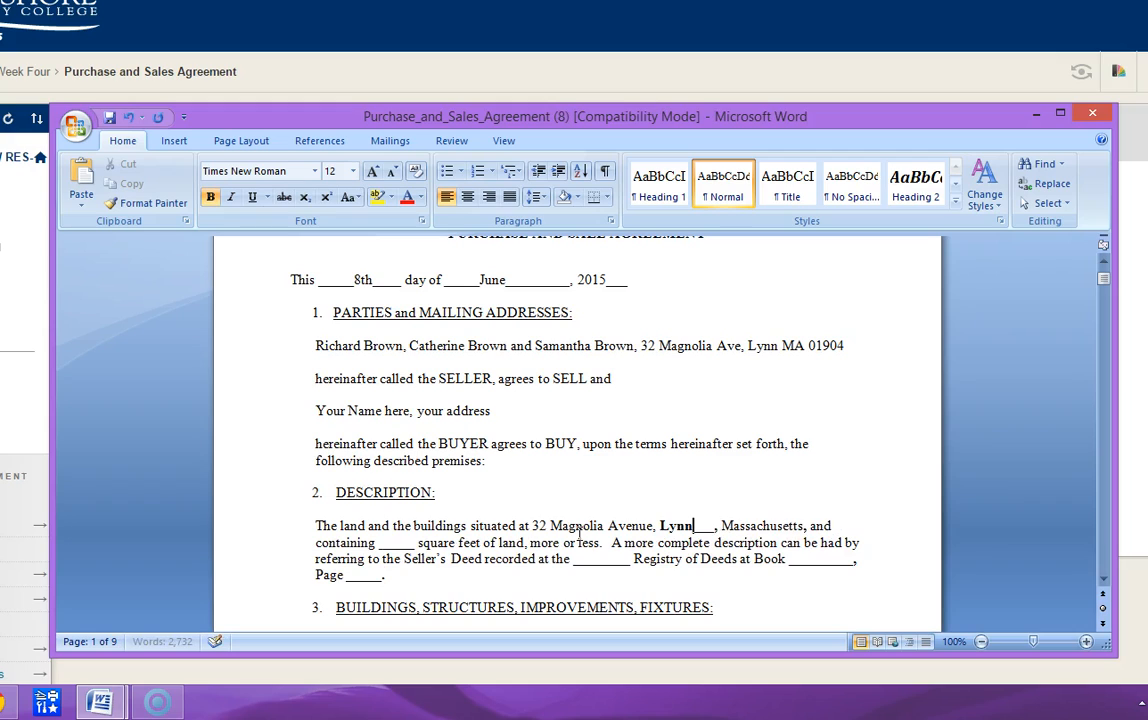
# - Enter 4200 as the square feet of land in the DESCRIPTION section and remove that blank's underscores
pyautogui.press('Right')
pyautogui.press('Right')
pyautogui.press('Right')
pyautogui.press('Right')
pyautogui.press('Right')
pyautogui.press('Right')
pyautogui.press('Right')
pyautogui.press('Right')
pyautogui.press('Right')
pyautogui.press('Right')
pyautogui.press('Right')
pyautogui.press('Right')
pyautogui.press('Right')
pyautogui.press('Right')
pyautogui.press('Right')
pyautogui.press('Right')
pyautogui.press('Right')
pyautogui.press('Right')
pyautogui.press('Right')
pyautogui.press('Right')
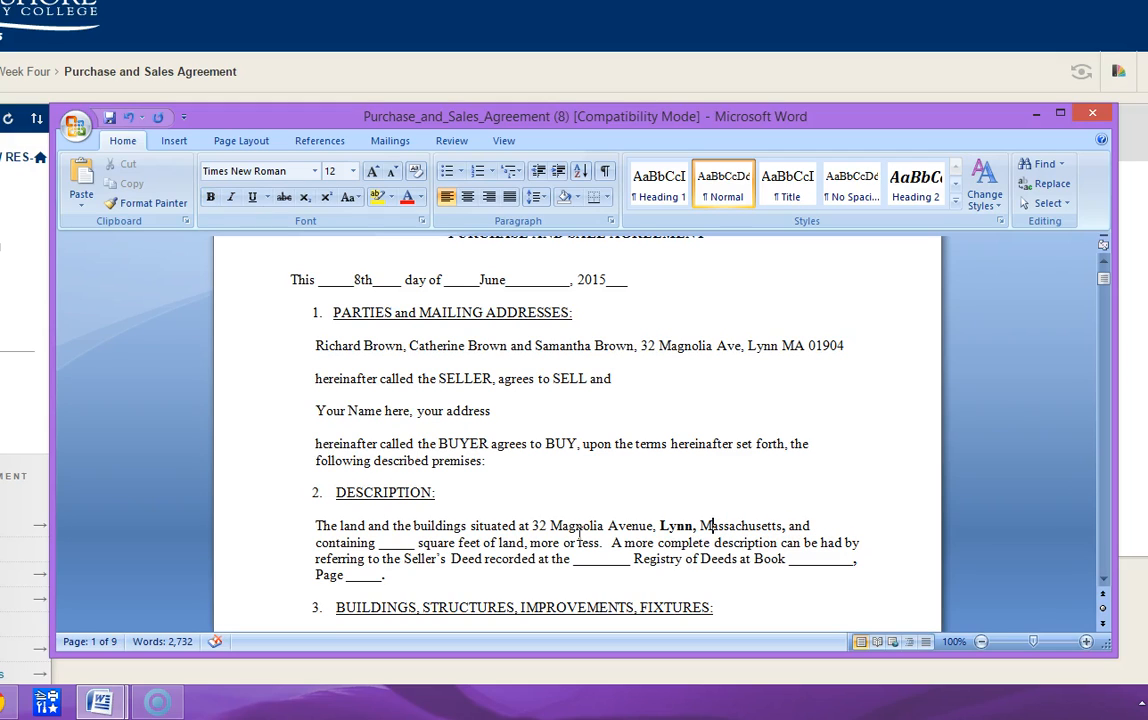
pyautogui.press('Right')
pyautogui.press('Right')
pyautogui.press('Right')
pyautogui.press('Right')
pyautogui.press('Right')
pyautogui.press('Right')
pyautogui.press('Right')
pyautogui.press('Right')
pyautogui.press('Right')
pyautogui.press('Right')
pyautogui.press('Right')
pyautogui.press('Right')
pyautogui.write('4200')
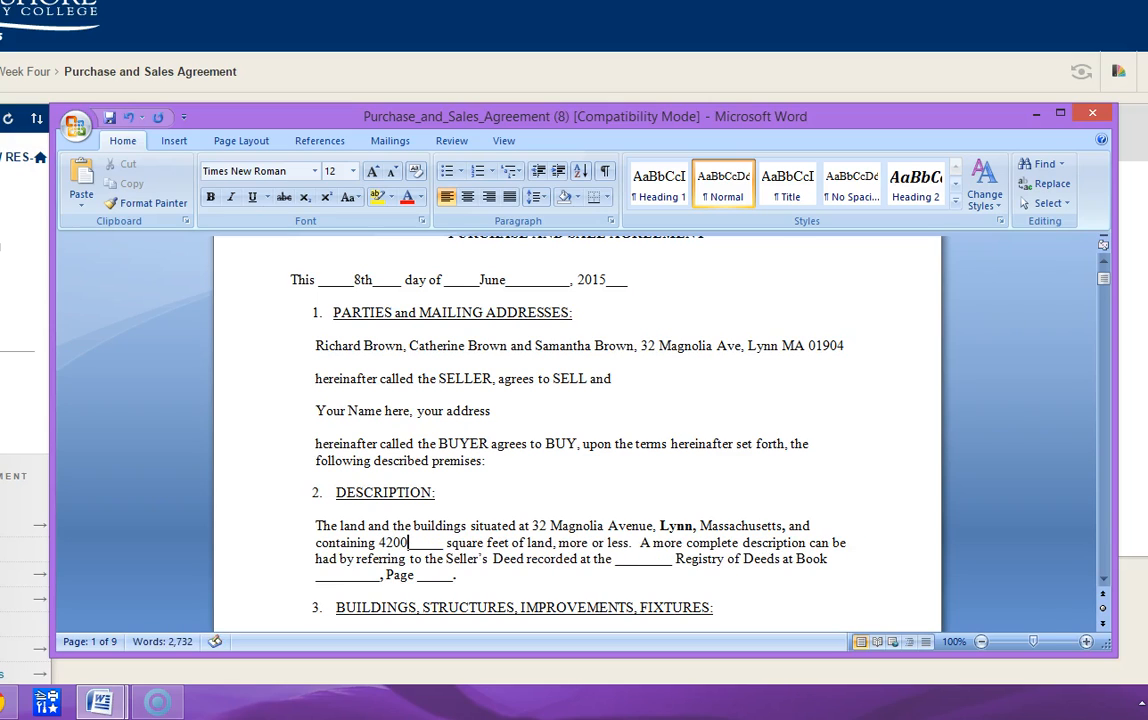
pyautogui.press('Delete')
pyautogui.press('Delete')
pyautogui.press('Delete')
pyautogui.press('Delete')
pyautogui.press('Delete')
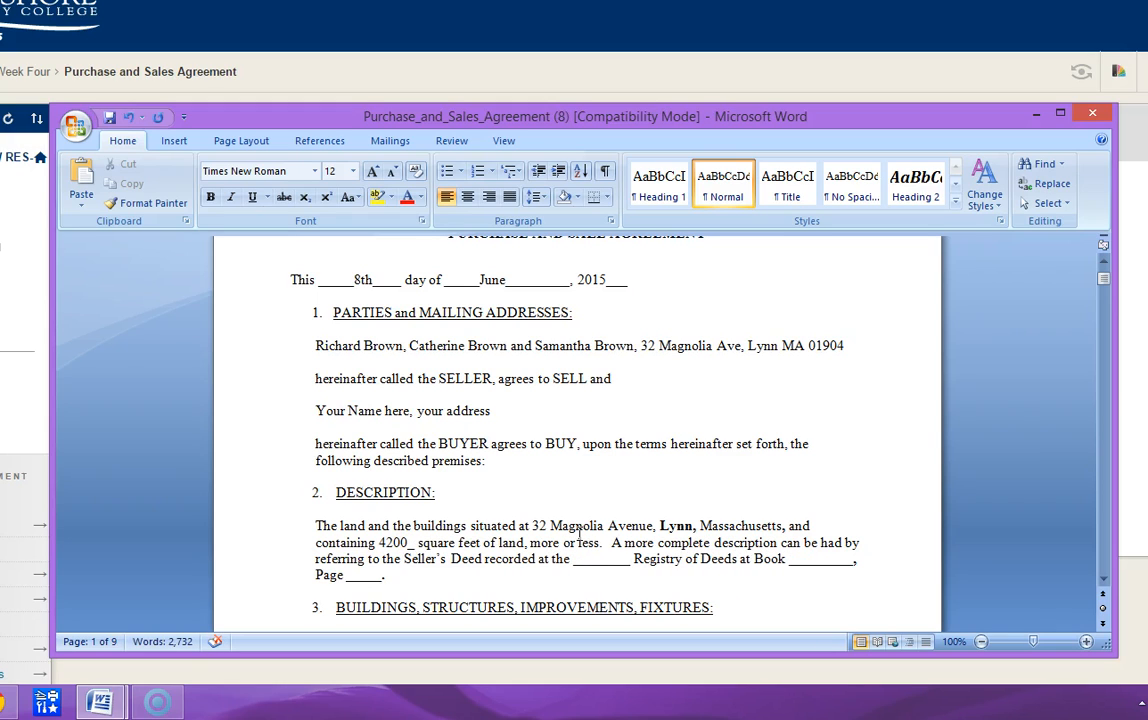
pyautogui.press('Delete')
# - Enter "Essex South" as the Registry of Deeds and remove the blank's underscores
pyautogui.press('Down')
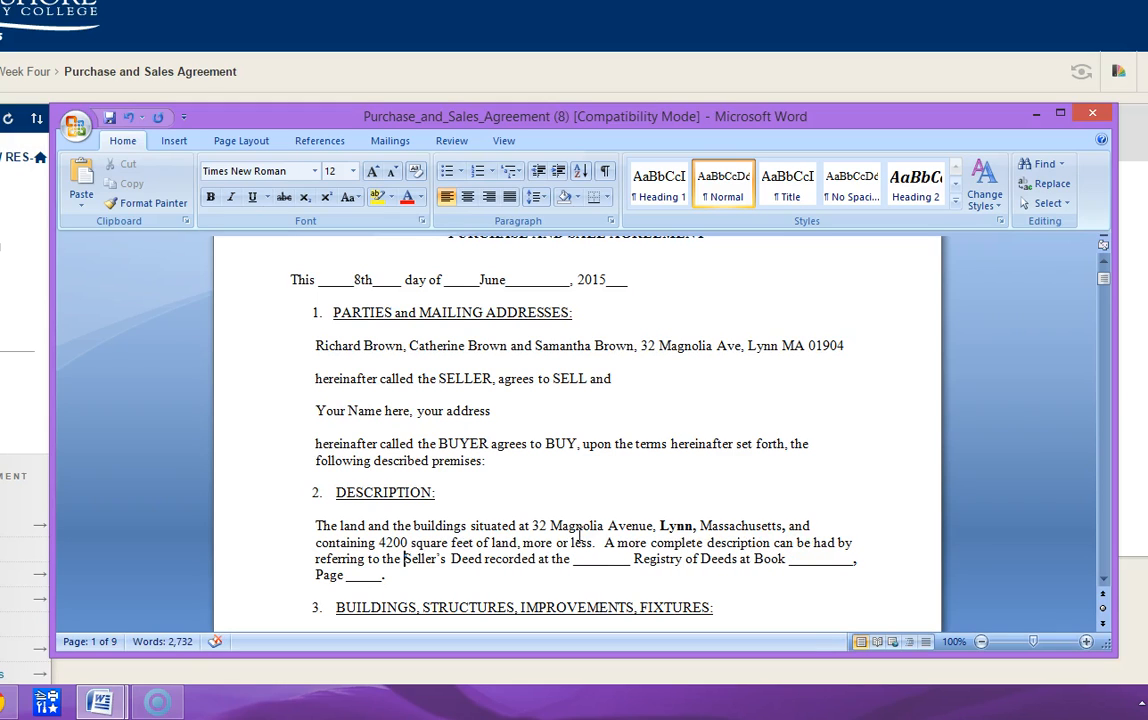
pyautogui.press('Right')
pyautogui.press('Right')
pyautogui.press('Right')
pyautogui.press('Right')
pyautogui.press('Right')
pyautogui.press('Right')
pyautogui.press('Right')
pyautogui.press('Right')
pyautogui.press('Right')
pyautogui.press('Right')
pyautogui.press('Right')
pyautogui.press('Right')
pyautogui.press('Right')
pyautogui.press('Right')
pyautogui.press('Right')
pyautogui.press('Right')
pyautogui.press('Right')
pyautogui.press('Right')
pyautogui.press('Right')
pyautogui.press('Right')
pyautogui.press('Right')
pyautogui.press('Right')
pyautogui.press('Right')
pyautogui.press('Right')
pyautogui.press('Right')
pyautogui.press('Right')
pyautogui.press('Right')
pyautogui.press('Right')
pyautogui.press('Right')
pyautogui.press('Right')
pyautogui.write('Esse')
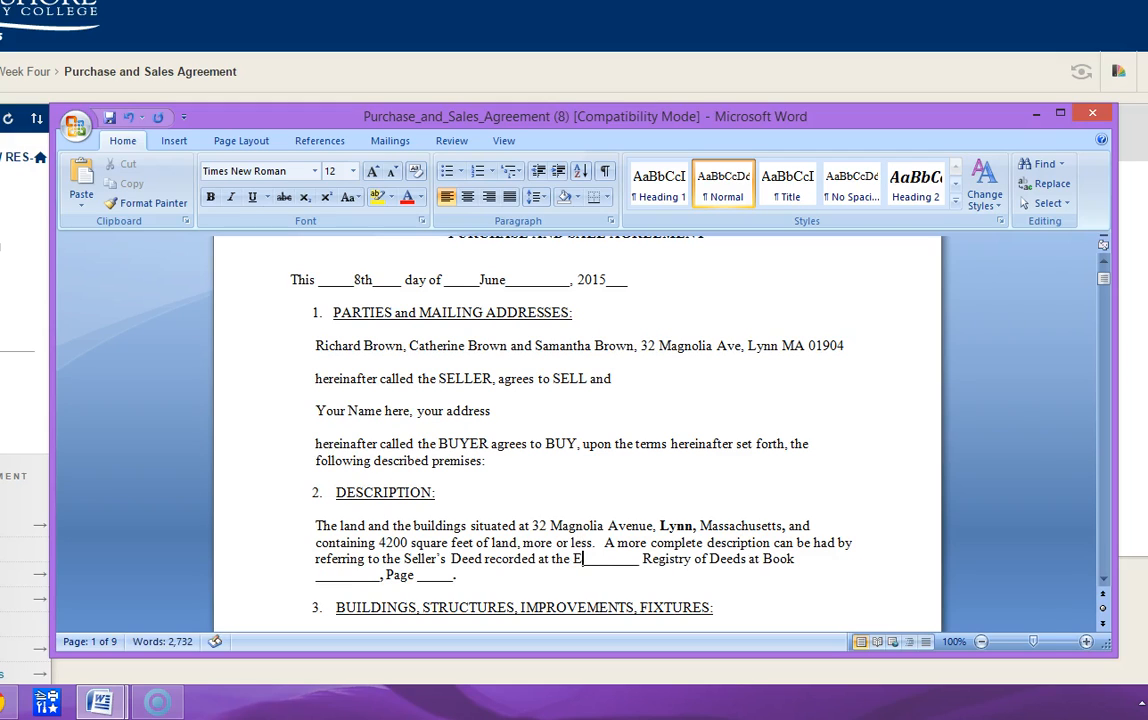
pyautogui.write('x South')
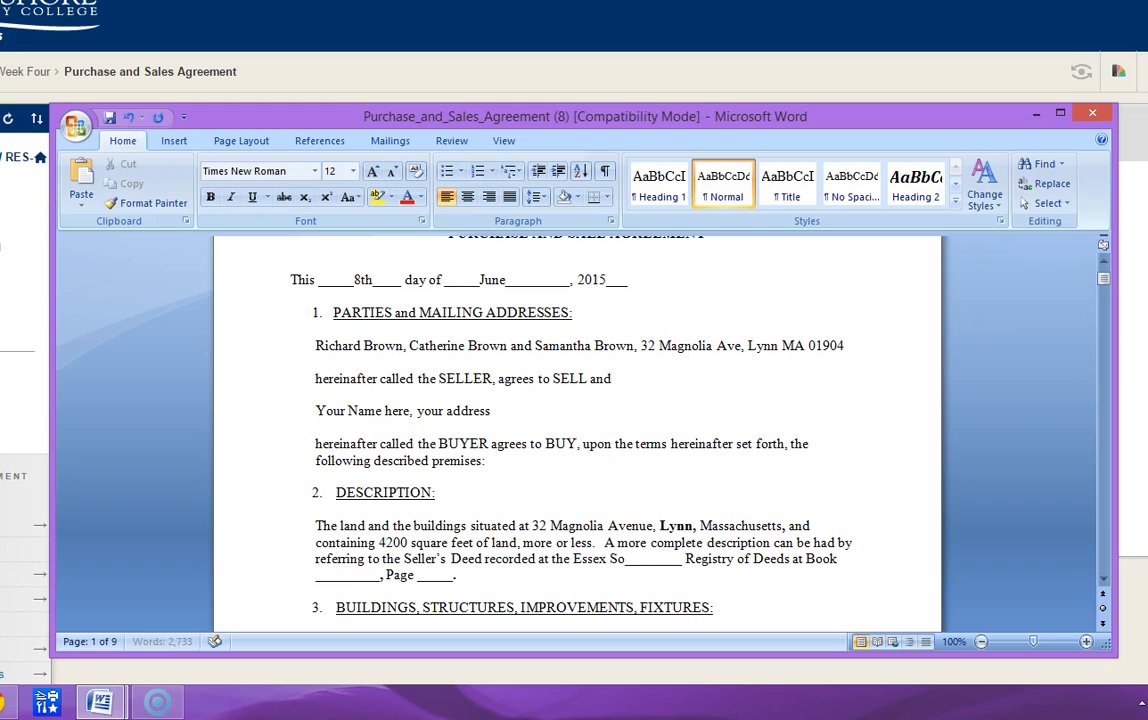
pyautogui.press('Delete')
pyautogui.press('Delete')
pyautogui.press('Delete')
pyautogui.press('Delete')
pyautogui.press('Delete')
pyautogui.press('Delete')
pyautogui.press('Delete')
pyautogui.press('Delete')
pyautogui.press('Delete')
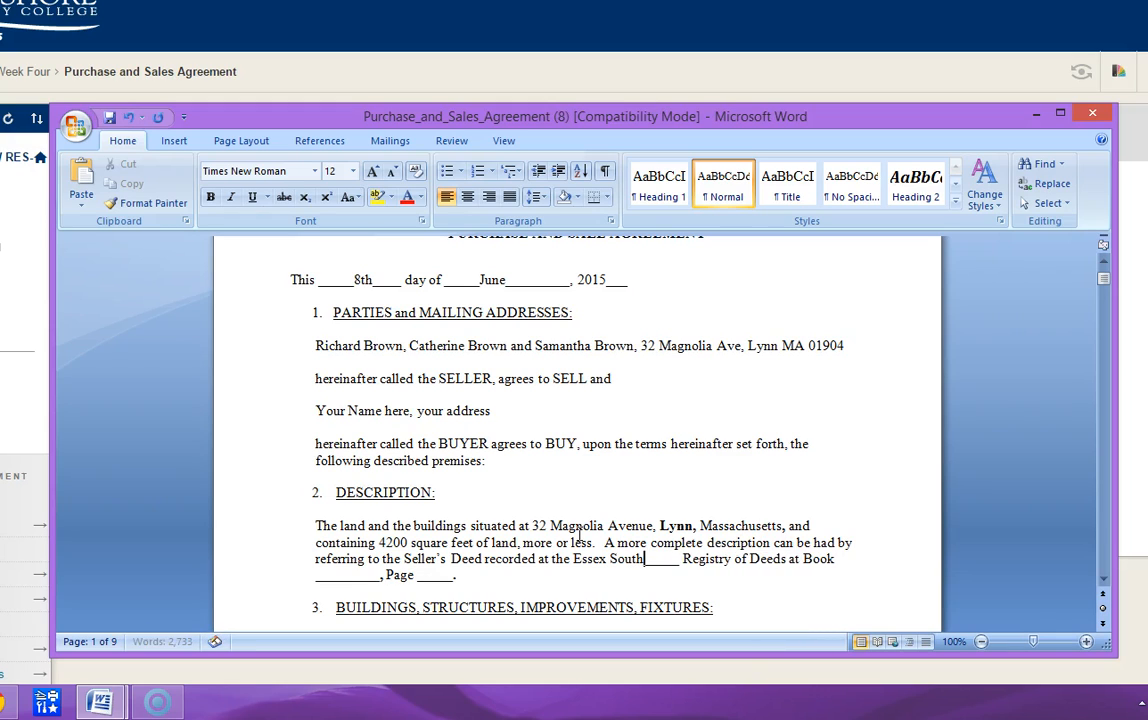
# - Enter 27255 as the Seller's Deed book number in place of the blank's underscores
pyautogui.press('Right')
pyautogui.press('Right')
pyautogui.press('Right')
pyautogui.press('Right')
pyautogui.press('Right')
pyautogui.press('Right')
pyautogui.press('Right')
pyautogui.press('Right')
pyautogui.press('Right')
pyautogui.press('Right')
pyautogui.press('Right')
pyautogui.press('Right')
pyautogui.press('Right')
pyautogui.press('Right')
pyautogui.press('Right')
pyautogui.press('Right')
pyautogui.press('Right')
pyautogui.press('Right')
pyautogui.press('Right')
pyautogui.press('Right')
pyautogui.press('Right')
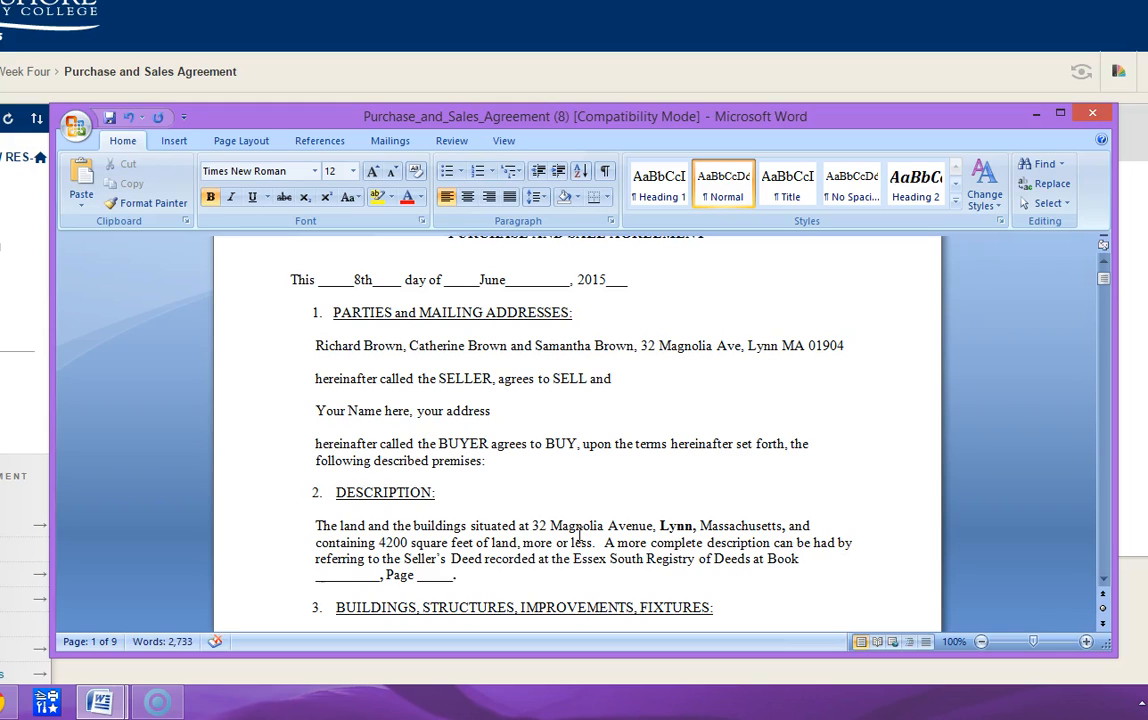
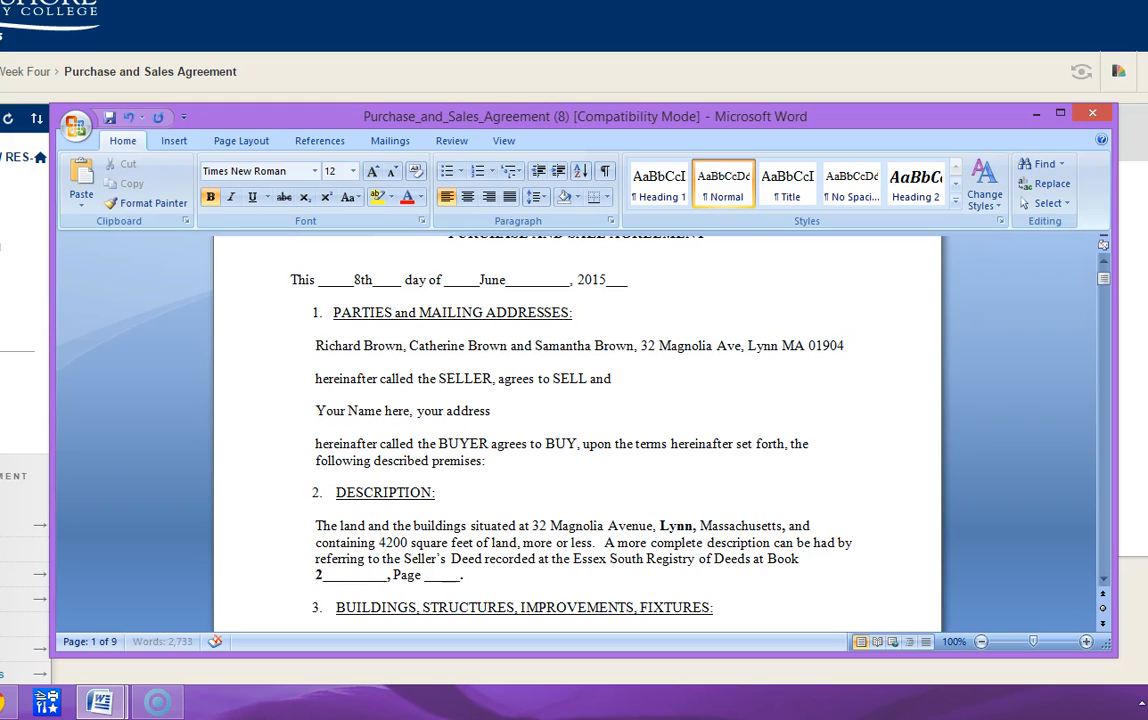
pyautogui.press('Delete')
pyautogui.press('Delete')
pyautogui.press('Delete')
pyautogui.press('Delete')
pyautogui.press('Delete')
pyautogui.press('Delete')
pyautogui.press('Delete')
pyautogui.press('Delete')
pyautogui.press('Delete')
pyautogui.press('Delete')
pyautogui.press('Delete')
# - Enter 482 as the deed's page number in place of the blank's underscores
pyautogui.press('Right')
pyautogui.press('Right')
pyautogui.press('Right')
pyautogui.press('Right')
pyautogui.press('Right')
pyautogui.press('Right')
pyautogui.press('Right')
pyautogui.press('Right')
pyautogui.press('Right')
pyautogui.press('Right')
pyautogui.press('Right')
pyautogui.press('Right')
pyautogui.press('Right')
pyautogui.press('Left')
pyautogui.press('Left')
pyautogui.press('Left')
pyautogui.press('Left')
pyautogui.press('Left')
pyautogui.press('Left')
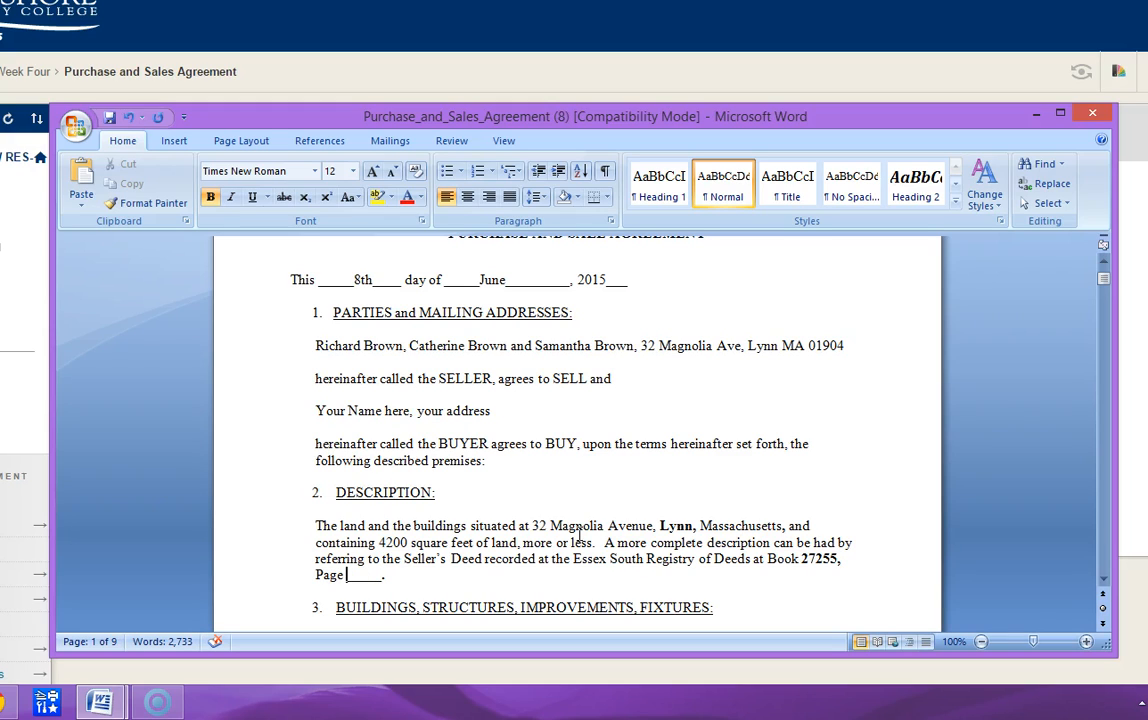
pyautogui.write('482')
pyautogui.press('Delete')
pyautogui.press('Delete')
pyautogui.press('Delete')
# - Replace the final period of the fixtures paragraph in section 3 with " but excluding the chandelier in the dining room"
pyautogui.press('Down')
pyautogui.press('Down')
pyautogui.press('Down')
pyautogui.press('Down')
pyautogui.press('Down')
pyautogui.press('Down')
pyautogui.press('Down')
pyautogui.press('Down')
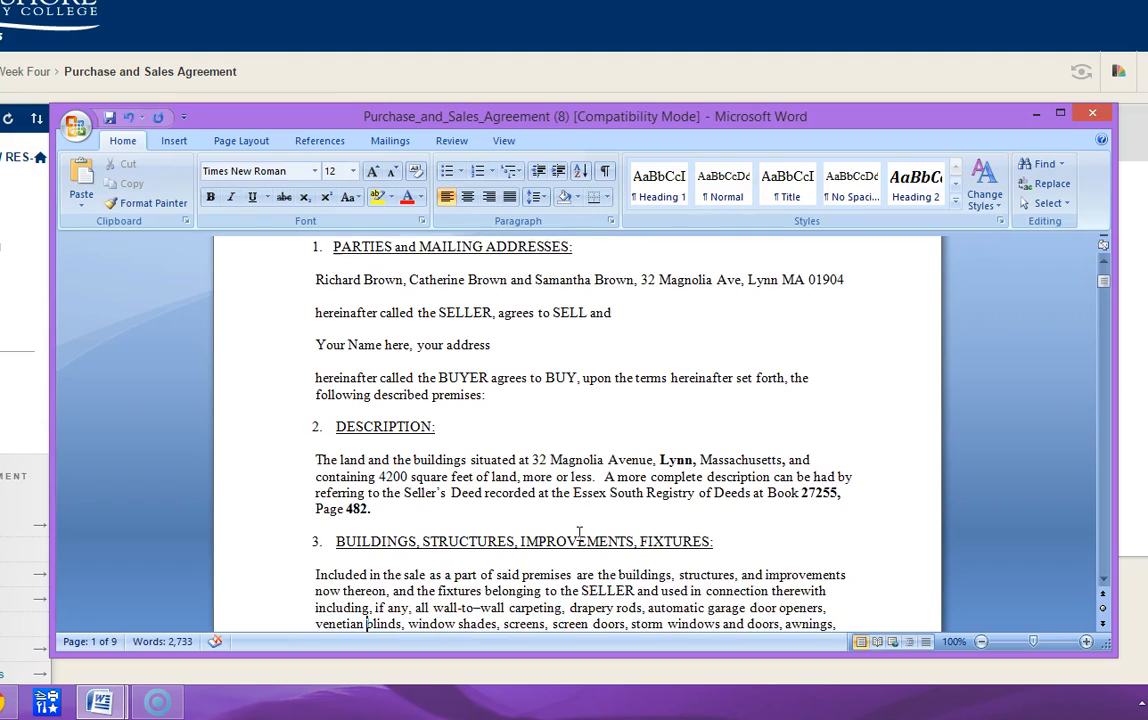
pyautogui.press('Down')
pyautogui.press('Down')
pyautogui.press('Down')
pyautogui.press('Down')
pyautogui.press('Down')
pyautogui.press('Down')
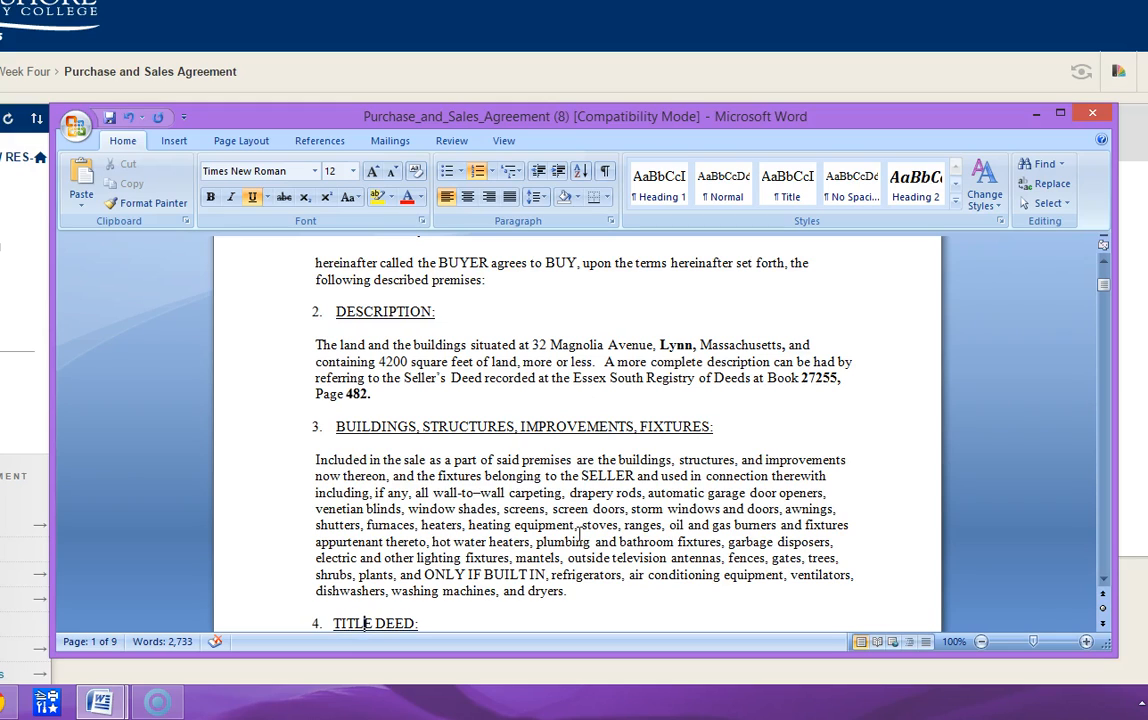
pyautogui.scroll(-1, 565, 582)
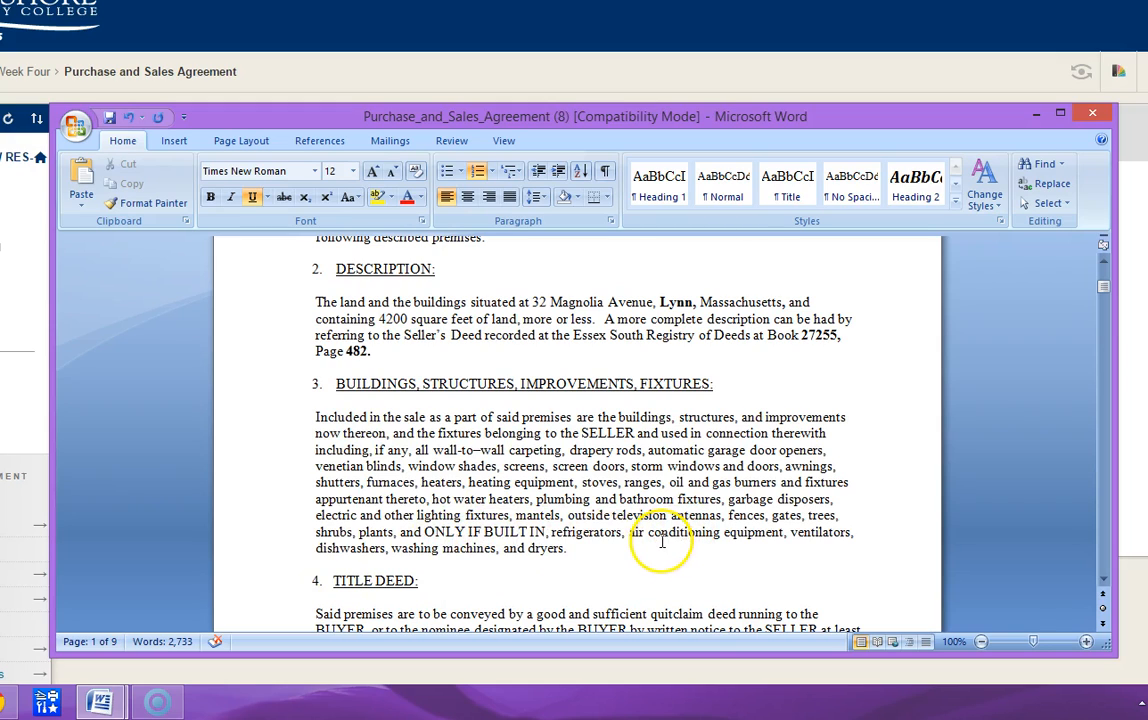
pyautogui.click(584, 551)
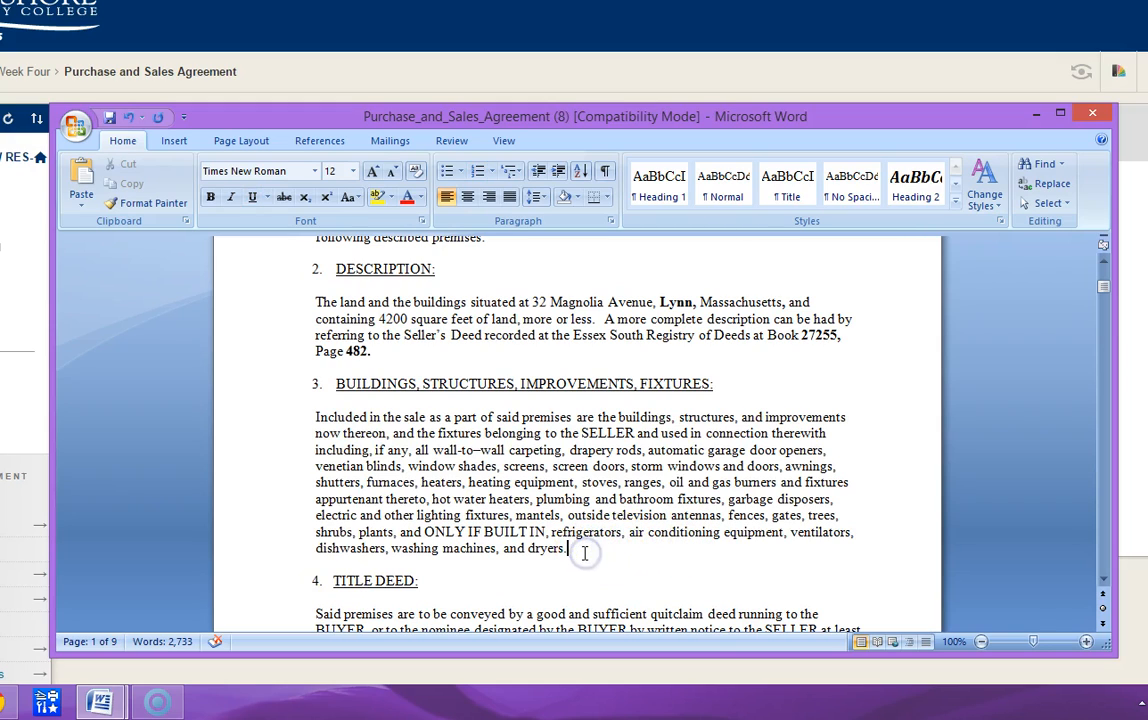
pyautogui.press('BackSpace')
pyautogui.write('but')
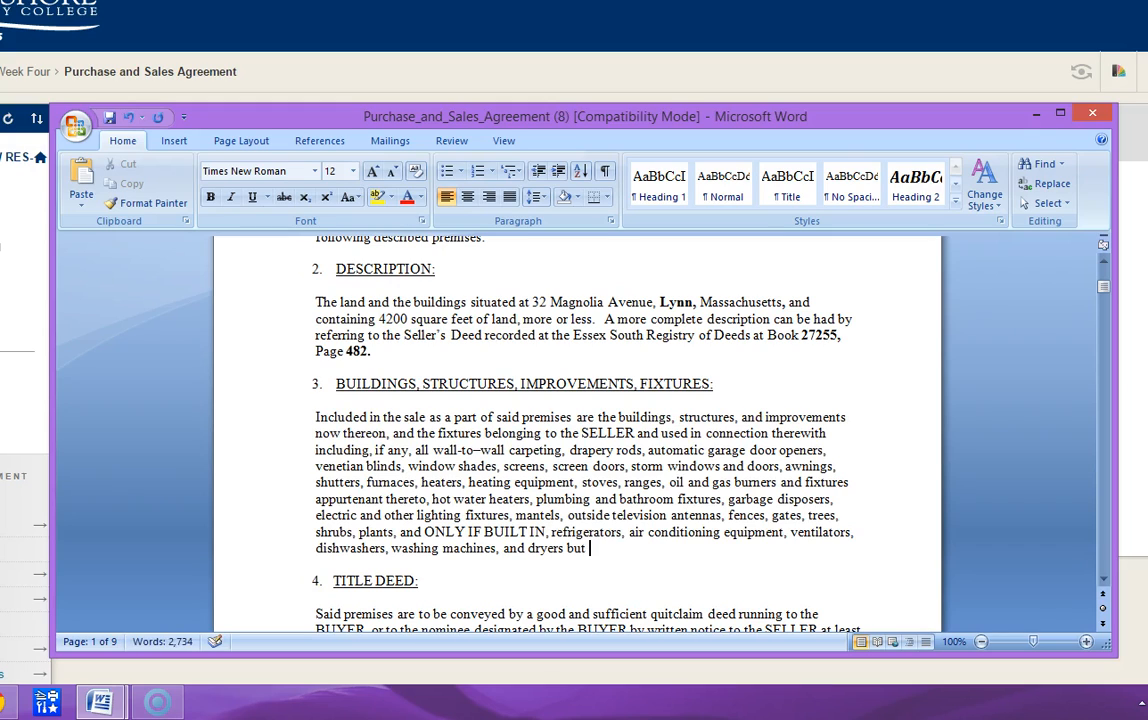
pyautogui.write(' excludin')
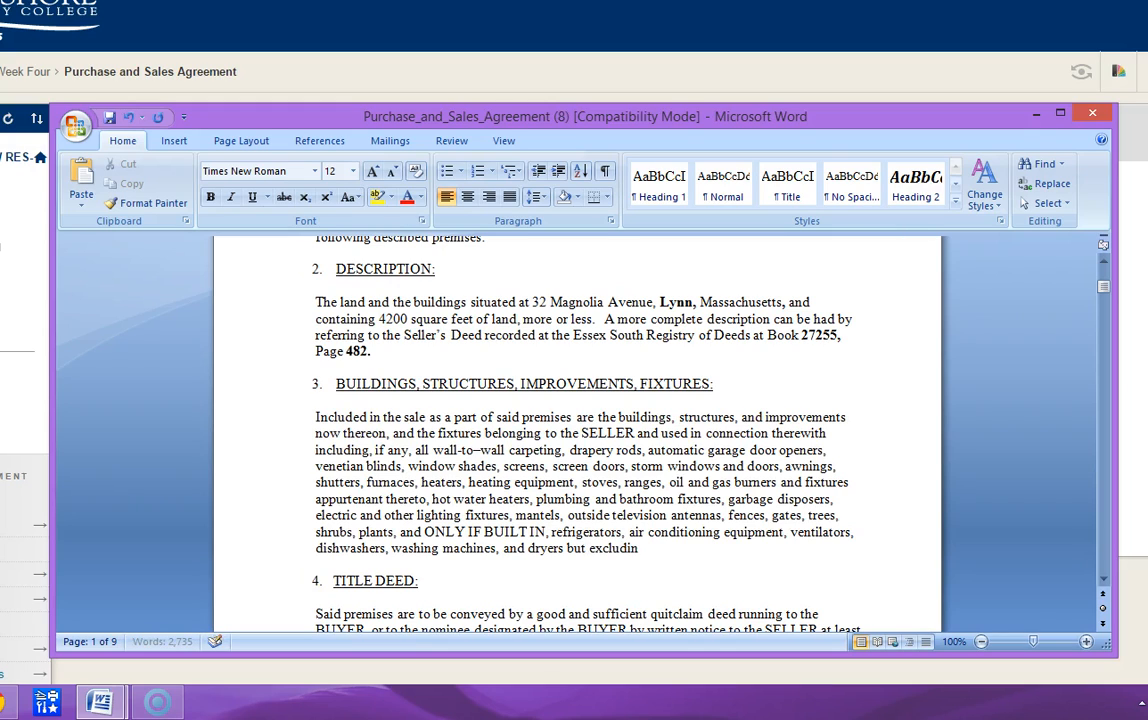
pyautogui.write('g the chandelier in the dining ')
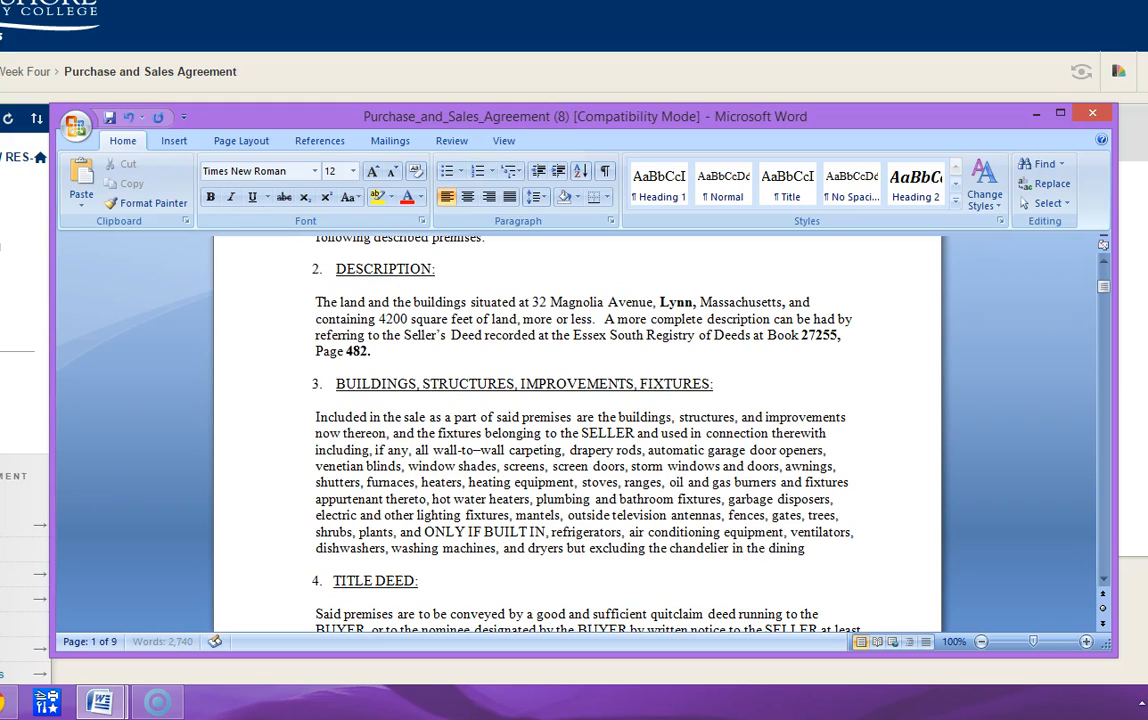
pyautogui.write('ro')
# - Review the TITLE DEED section with its exceptions and the PLANS and REGISTERED TITLE sections
pyautogui.press('Down')
pyautogui.press('Down')
pyautogui.press('Down')
pyautogui.press('Down')
pyautogui.press('Down')
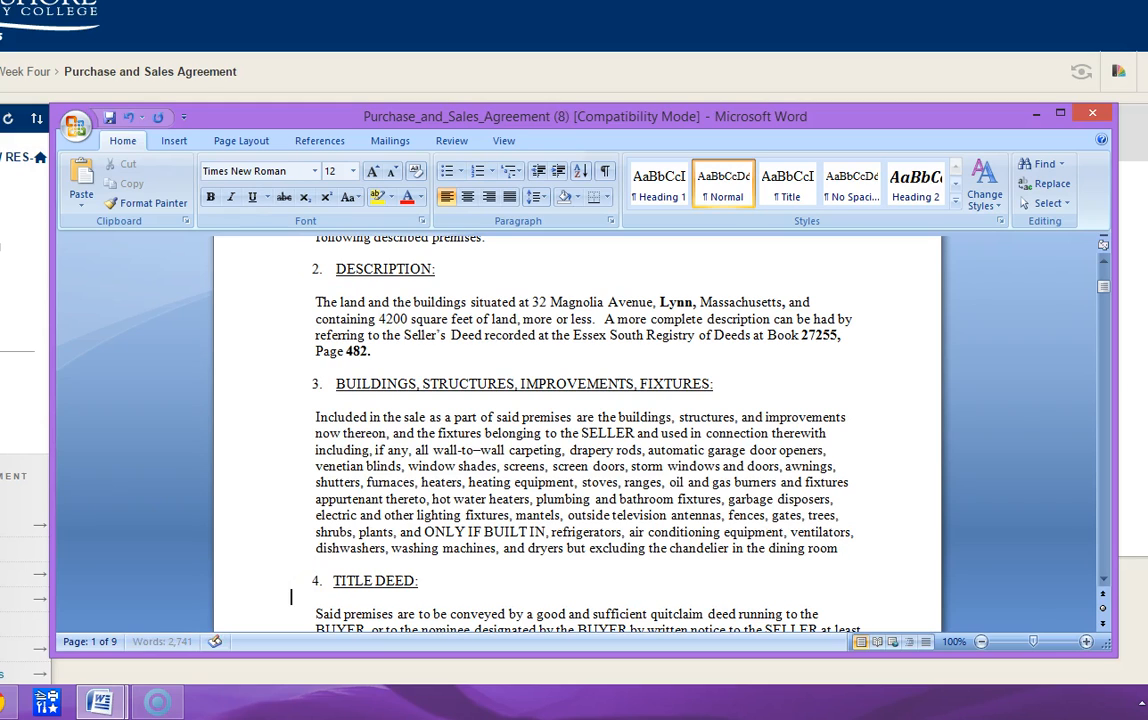
pyautogui.press('Down')
pyautogui.press('Down')
pyautogui.press('Down')
pyautogui.press('Down')
pyautogui.press('Up')
pyautogui.press('Up')
pyautogui.press('Up')
pyautogui.press('Up')
pyautogui.press('Down')
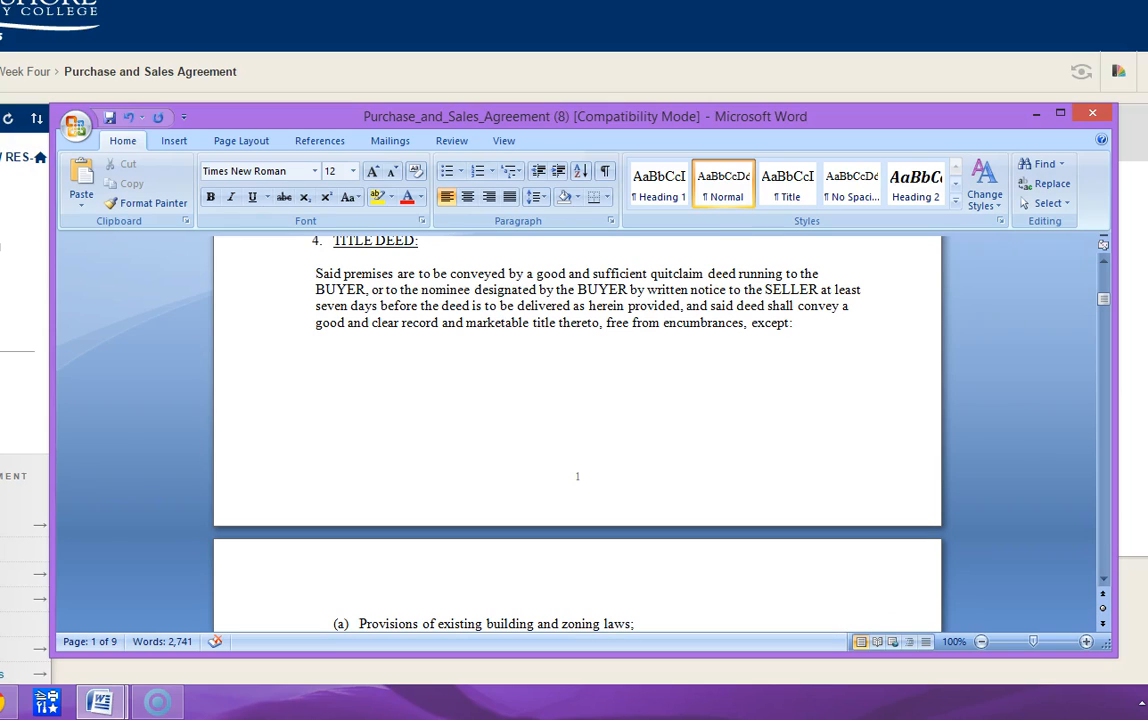
pyautogui.scroll(-3, 471, 513)
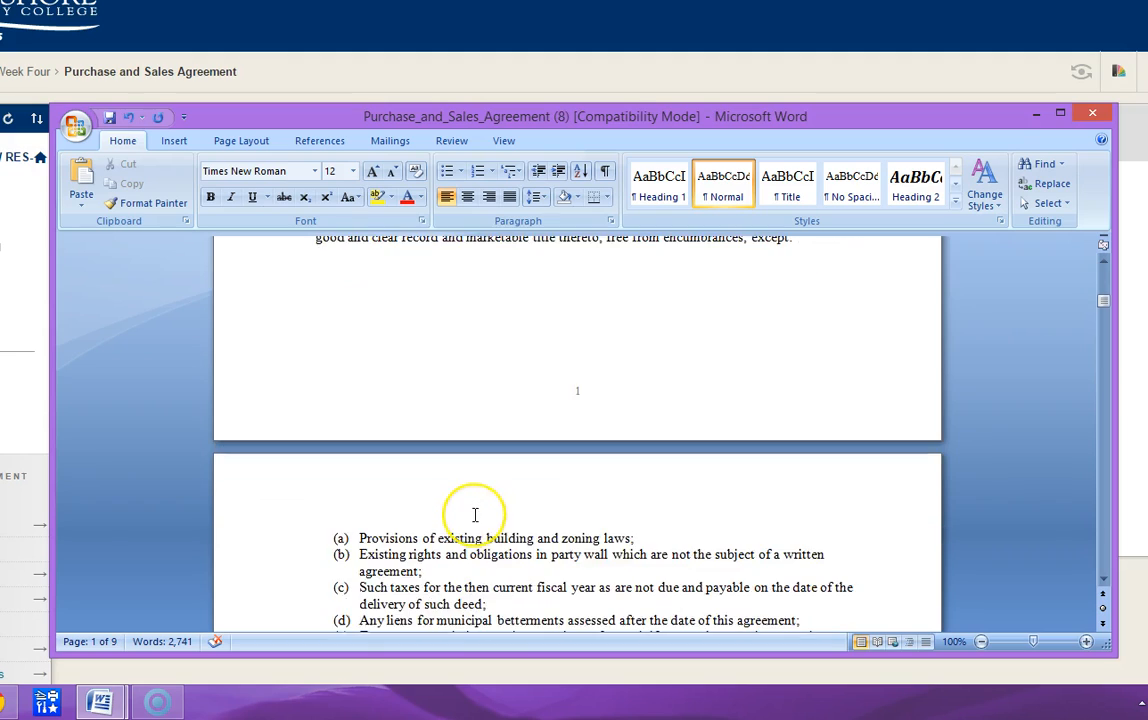
pyautogui.scroll(-2, 477, 513)
pyautogui.scroll(6, 476, 520)
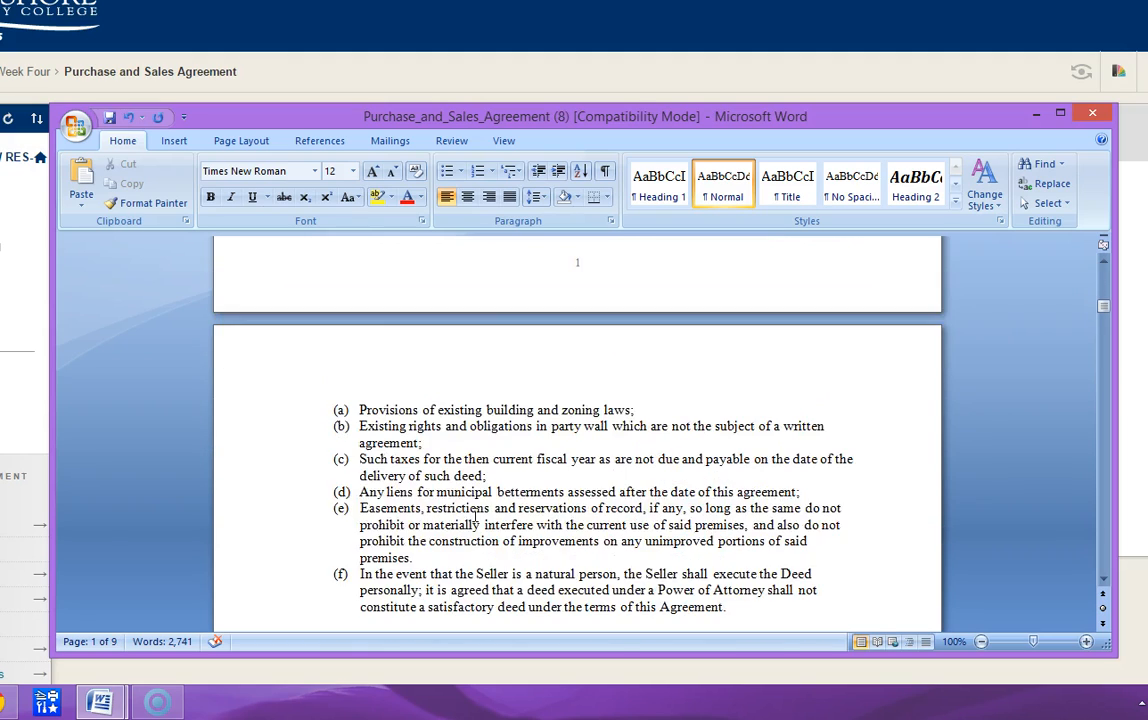
pyautogui.scroll(-10, 477, 521)
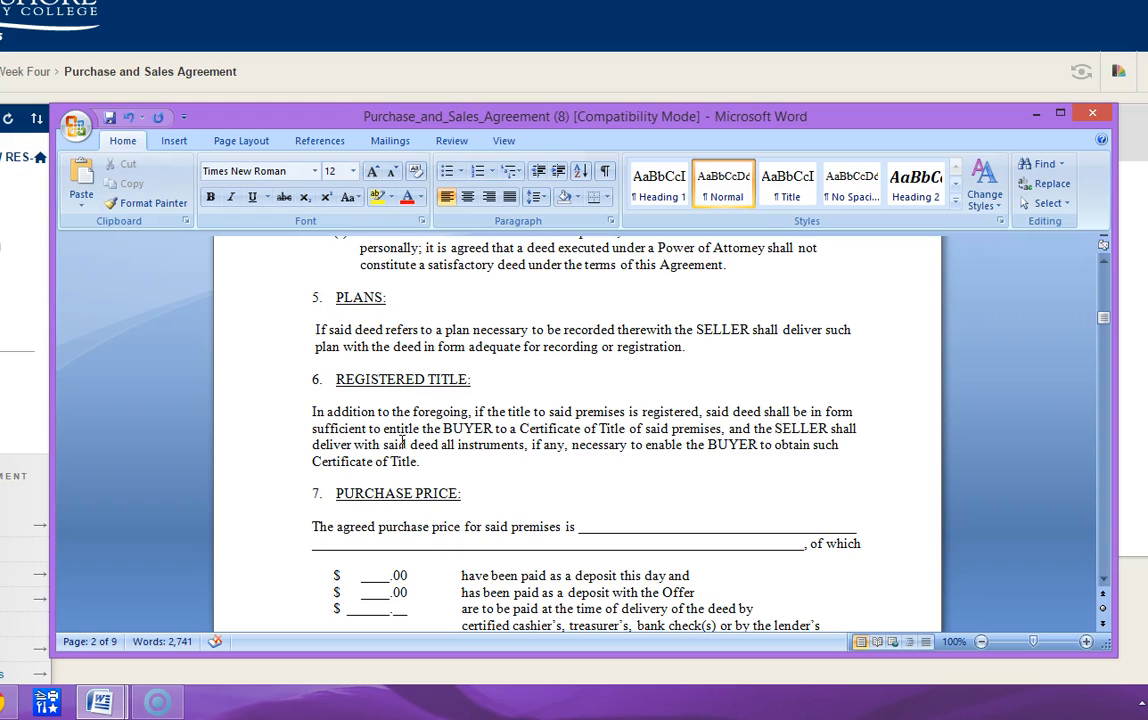
# - Write "TWO HUNDRED FIFTY THOUSAND Dollars" as the agreed purchase price in section 7
pyautogui.scroll(-2, 402, 441)
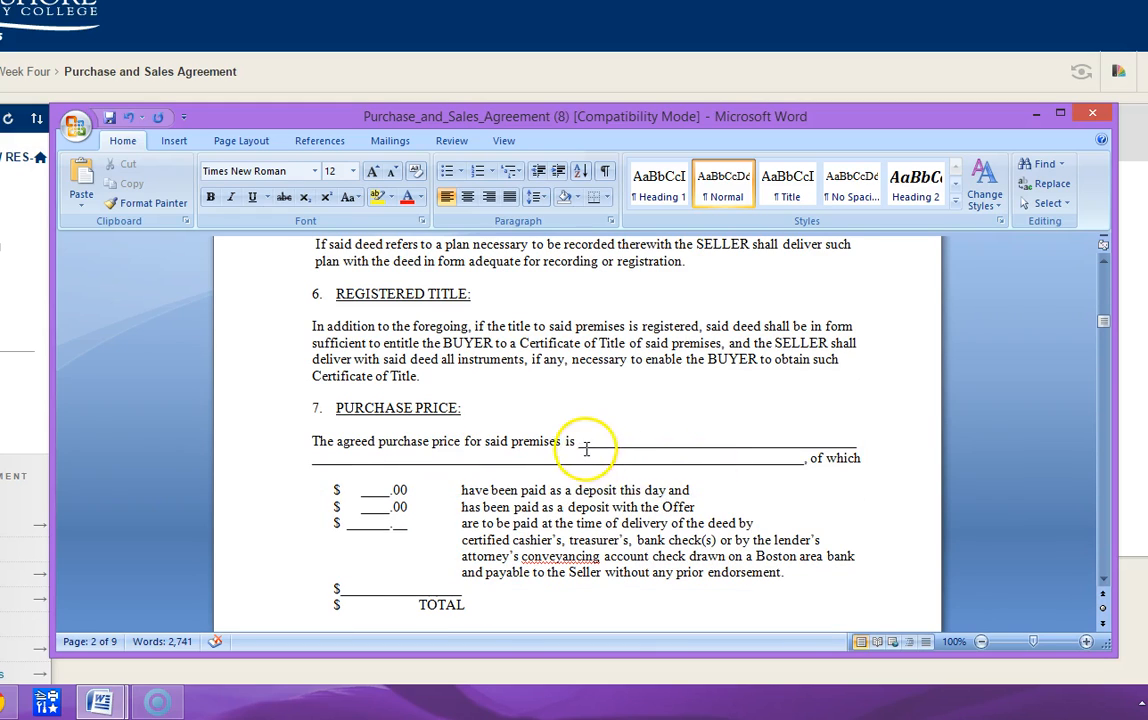
pyautogui.click(517, 442)
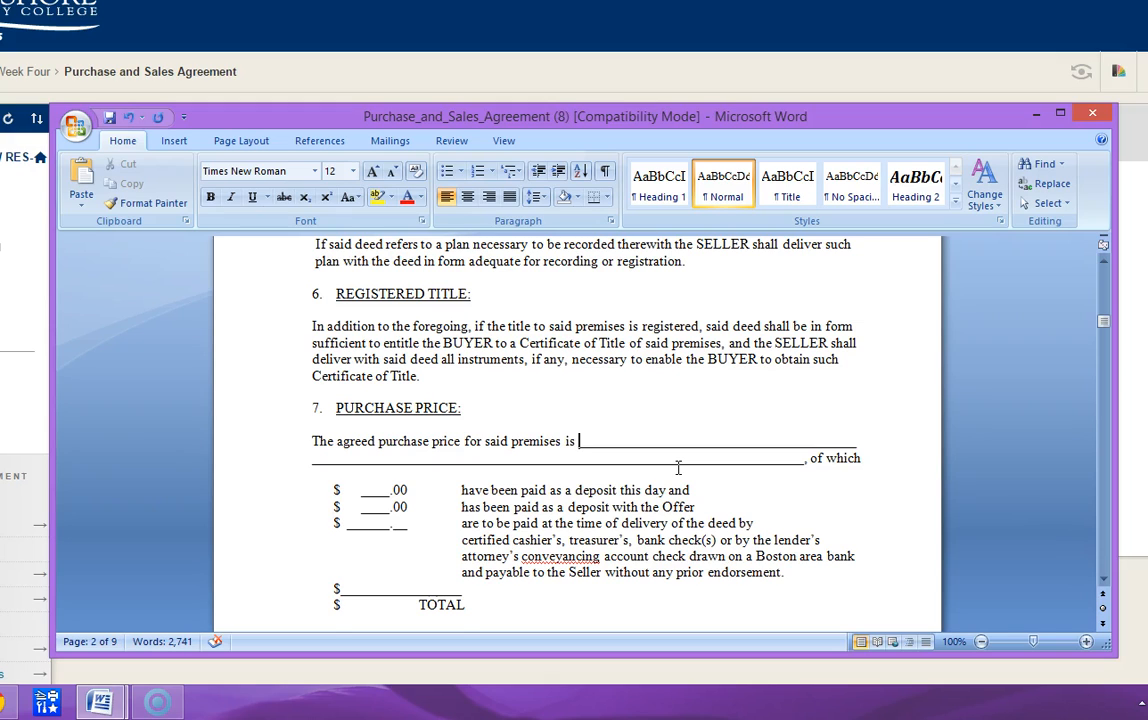
pyautogui.write('TWO HUNDRED')
pyautogui.press('Left')
pyautogui.press('Left')
pyautogui.press('Left')
pyautogui.press('Left')
pyautogui.press('Left')
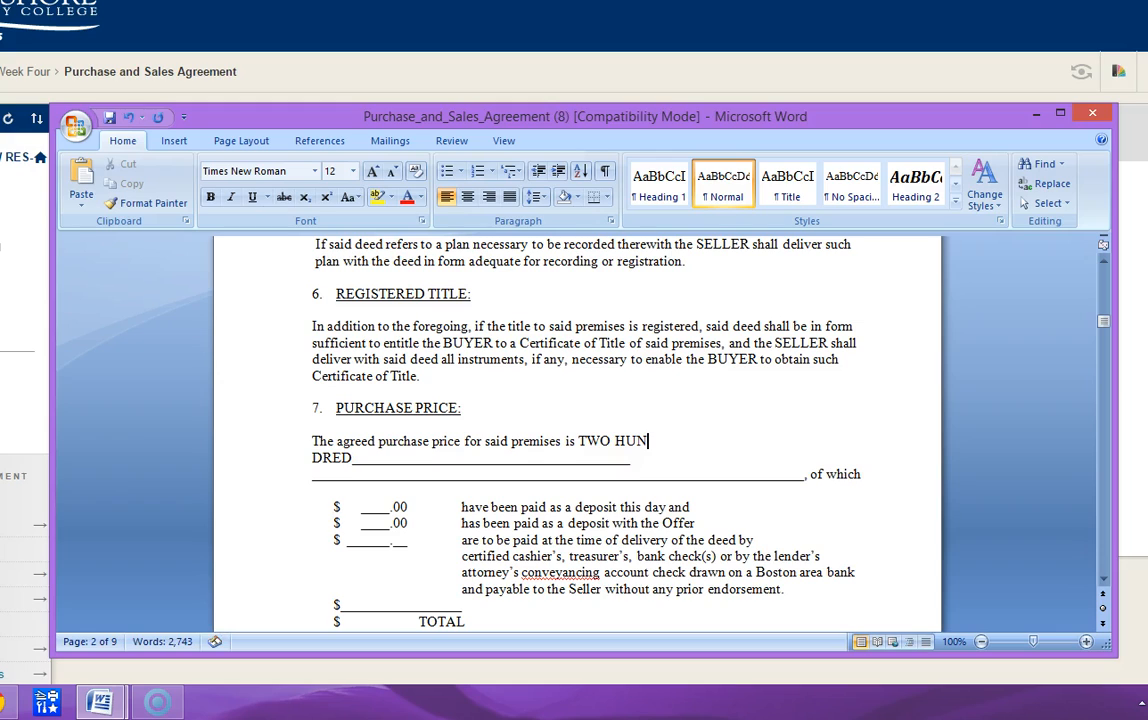
pyautogui.press('Delete')
pyautogui.press('Right')
pyautogui.press('Right')
pyautogui.press('Right')
pyautogui.press('Right')
pyautogui.write('FIFTY THOUSAND ')
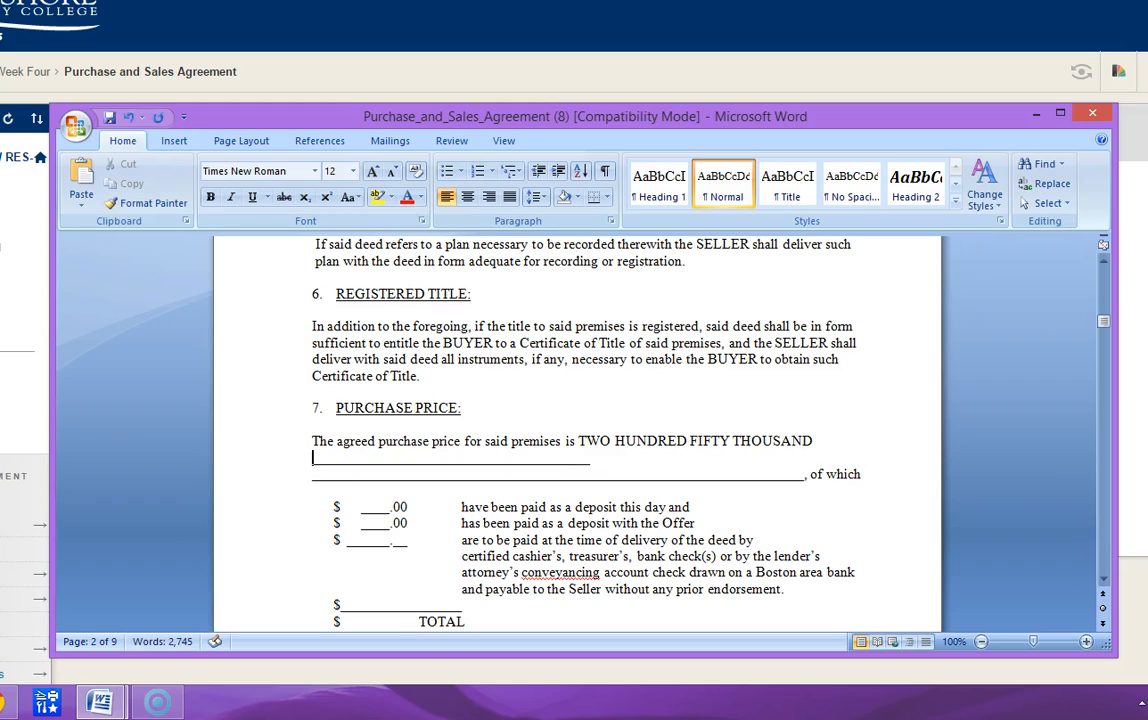
pyautogui.write('Dollar')
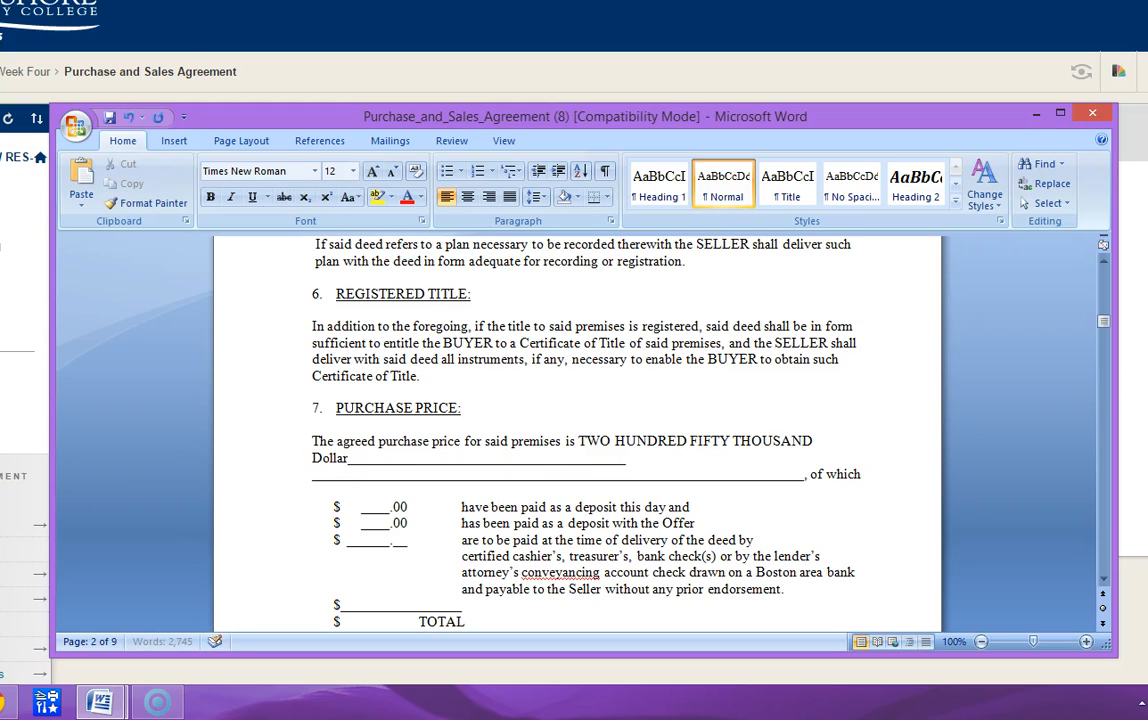
pyautogui.write('s')
pyautogui.write(' (')
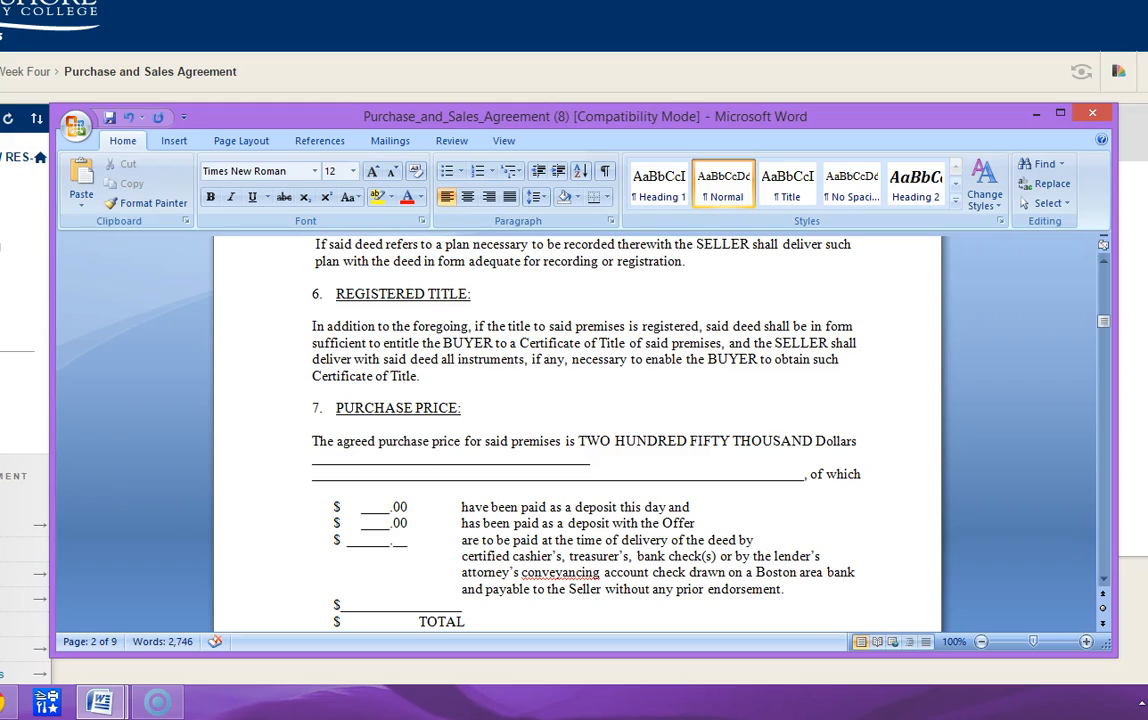
pyautogui.write('$250,000')
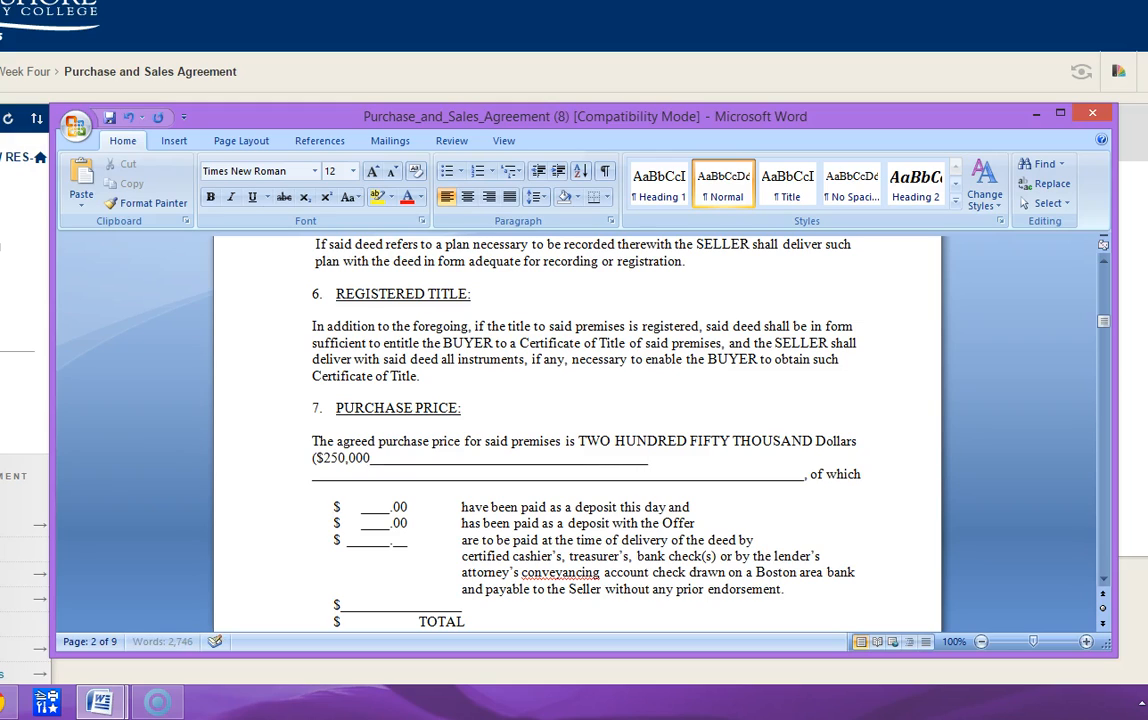
pyautogui.write('.00)')
# - Remove the leftover purchase price underscores so that "($250,000.00)" is followed by ", of which"
pyautogui.press('Delete')
pyautogui.press('Delete')
pyautogui.press('Delete')
pyautogui.press('Delete')
pyautogui.press('Delete')
pyautogui.press('Delete')
pyautogui.press('Delete')
pyautogui.press('Delete')
pyautogui.press('Delete')
pyautogui.press('Delete')
pyautogui.press('Delete')
pyautogui.press('Delete')
pyautogui.press('Delete')
pyautogui.press('Delete')
pyautogui.press('Delete')
pyautogui.press('Delete')
pyautogui.press('Delete')
pyautogui.press('Delete')
pyautogui.press('Delete')
pyautogui.press('Delete')
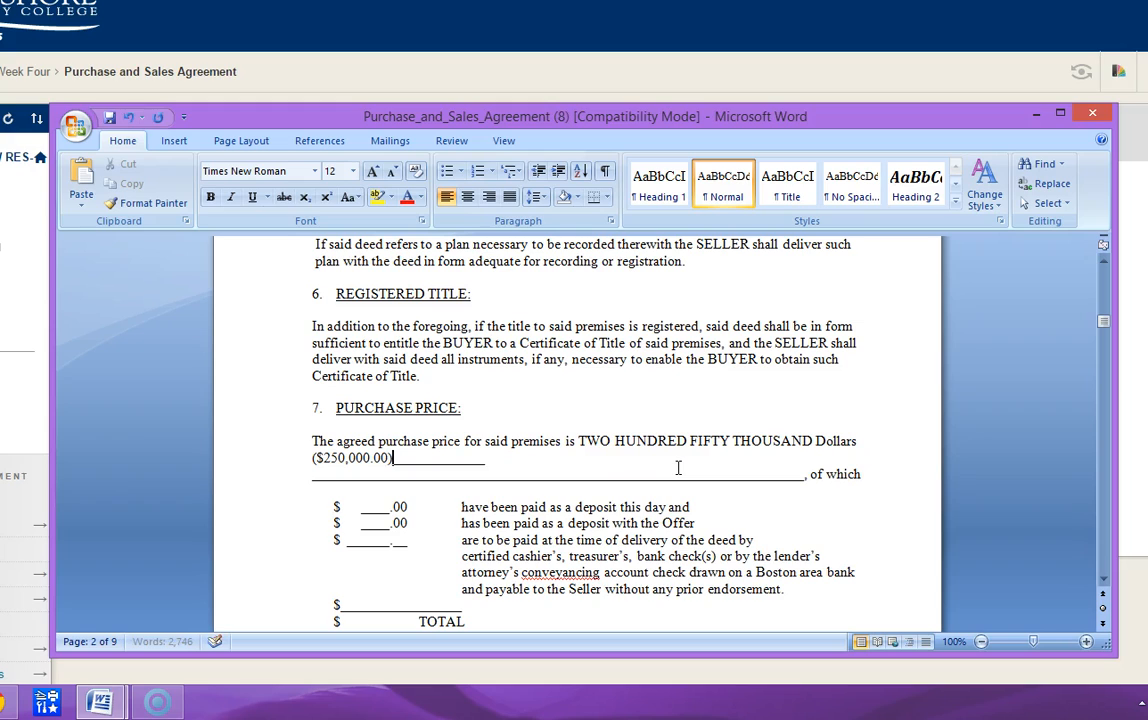
pyautogui.press('Delete')
pyautogui.press('Delete')
pyautogui.press('Delete')
pyautogui.press('Delete')
pyautogui.press('Delete')
pyautogui.press('Delete')
pyautogui.press('Delete')
pyautogui.press('Delete')
pyautogui.press('Delete')
pyautogui.press('Delete')
pyautogui.press('Delete')
pyautogui.press('Delete')
pyautogui.press('Delete')
pyautogui.press('Delete')
pyautogui.press('Delete')
pyautogui.press('Delete')
pyautogui.press('Delete')
pyautogui.press('Delete')
pyautogui.press('Delete')
pyautogui.press('Delete')
pyautogui.press('Delete')
pyautogui.press('Delete')
pyautogui.press('Delete')
pyautogui.press('Delete')
pyautogui.press('Delete')
pyautogui.press('Delete')
pyautogui.press('Delete')
pyautogui.press('Delete')
pyautogui.press('Delete')
pyautogui.press('Delete')
pyautogui.press('Delete')
pyautogui.press('Delete')
pyautogui.press('Delete')
pyautogui.press('Delete')
pyautogui.press('Delete')
pyautogui.press('Delete')
pyautogui.press('Delete')
pyautogui.press('Delete')
pyautogui.press('Delete')
pyautogui.press('Delete')
pyautogui.press('Delete')
pyautogui.press('Delete')
pyautogui.press('Delete')
pyautogui.press('Delete')
pyautogui.press('Delete')
pyautogui.press('Delete')
pyautogui.press('Delete')
pyautogui.press('Delete')
pyautogui.press('Delete')
pyautogui.press('Delete')
pyautogui.press('Delete')
pyautogui.press('Delete')
pyautogui.press('Delete')
pyautogui.press('Delete')
pyautogui.press('Delete')
pyautogui.write(',')
# - Enter 250,000.00 on the TOTAL line of the purchase price breakdown
pyautogui.press('Down')
pyautogui.press('Down')
pyautogui.press('Down')
pyautogui.press('Down')
pyautogui.press('Down')
pyautogui.press('Down')
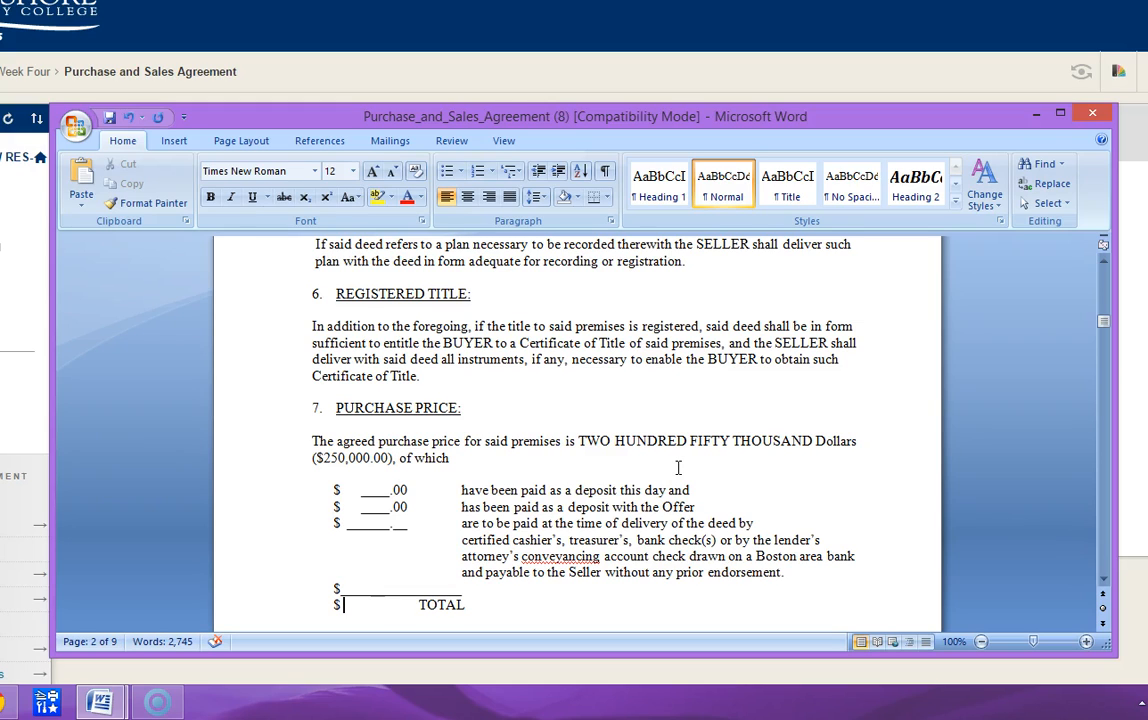
pyautogui.write('250,0')
pyautogui.write('00.')
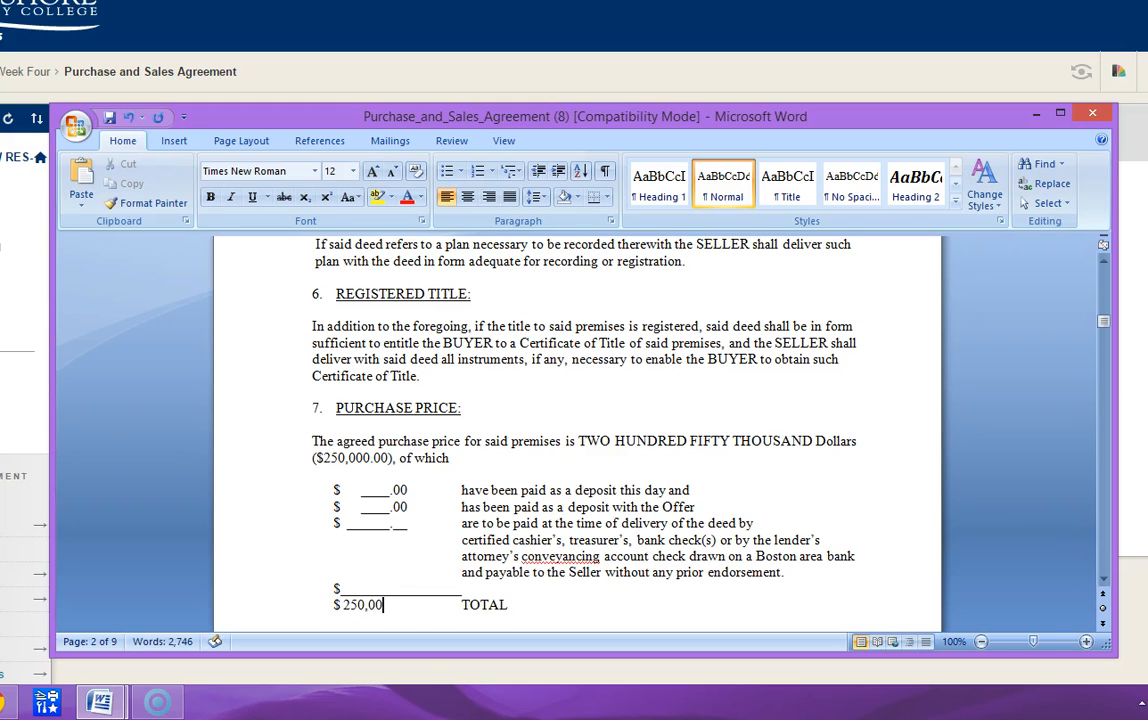
pyautogui.write('00')
# - Enter 1,000.00 as the deposit paid with the Offer in place of the blank's underscores
pyautogui.press('Up')
pyautogui.press('Up')
pyautogui.press('Up')
pyautogui.press('Up')
pyautogui.press('Up')
pyautogui.press('Up')
pyautogui.press('Left')
pyautogui.press('Left')
pyautogui.press('Left')
pyautogui.press('Left')
pyautogui.press('Left')
pyautogui.press('Left')
pyautogui.press('Left')
pyautogui.write('1000')
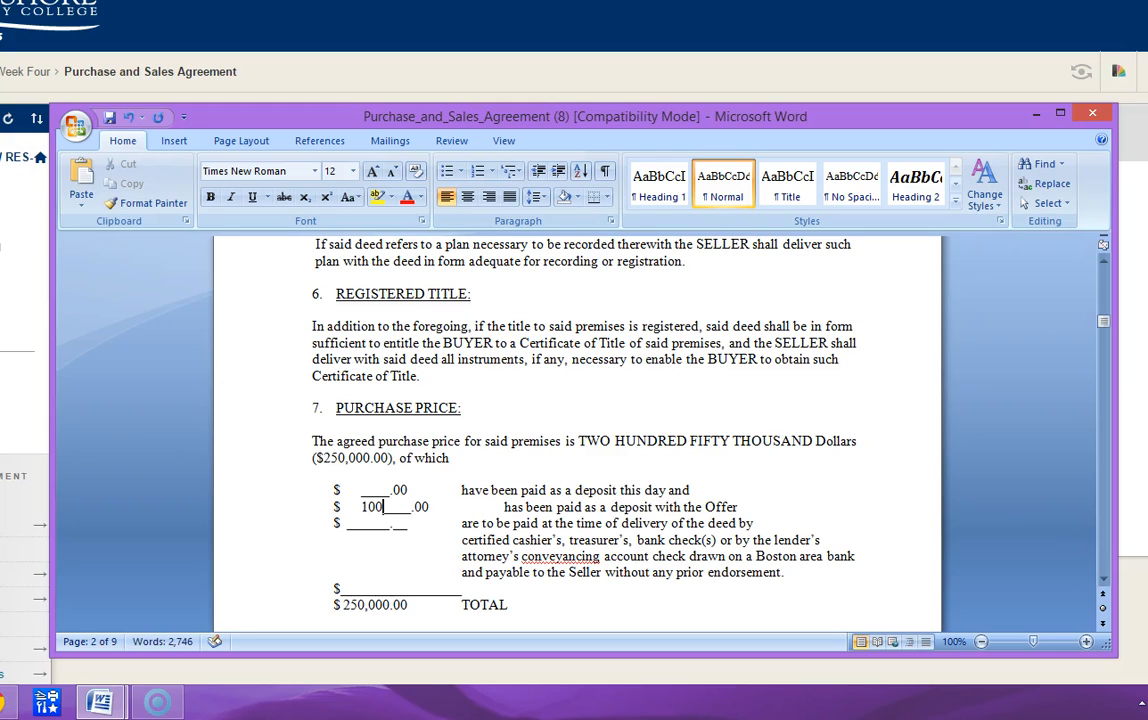
pyautogui.press('Delete')
pyautogui.press('Delete')
pyautogui.press('Delete')
pyautogui.press('Delete')
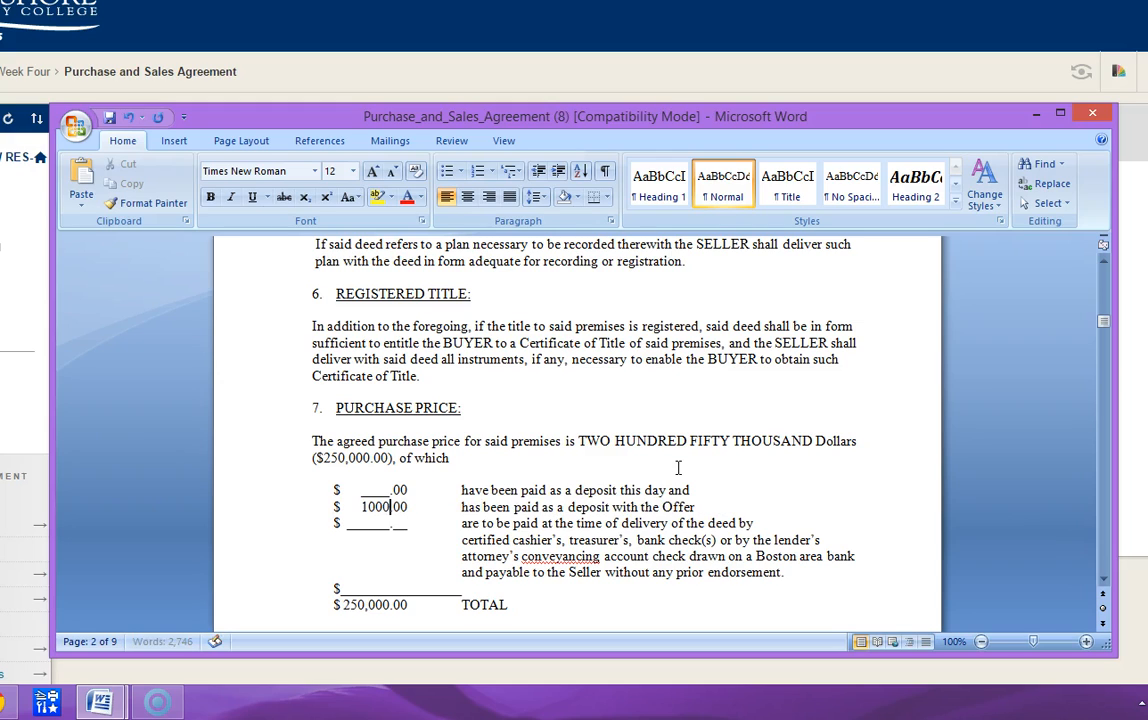
pyautogui.press('Left')
pyautogui.press('Left')
pyautogui.press('Left')
pyautogui.write(',')
pyautogui.press('Left')
pyautogui.press('Left')
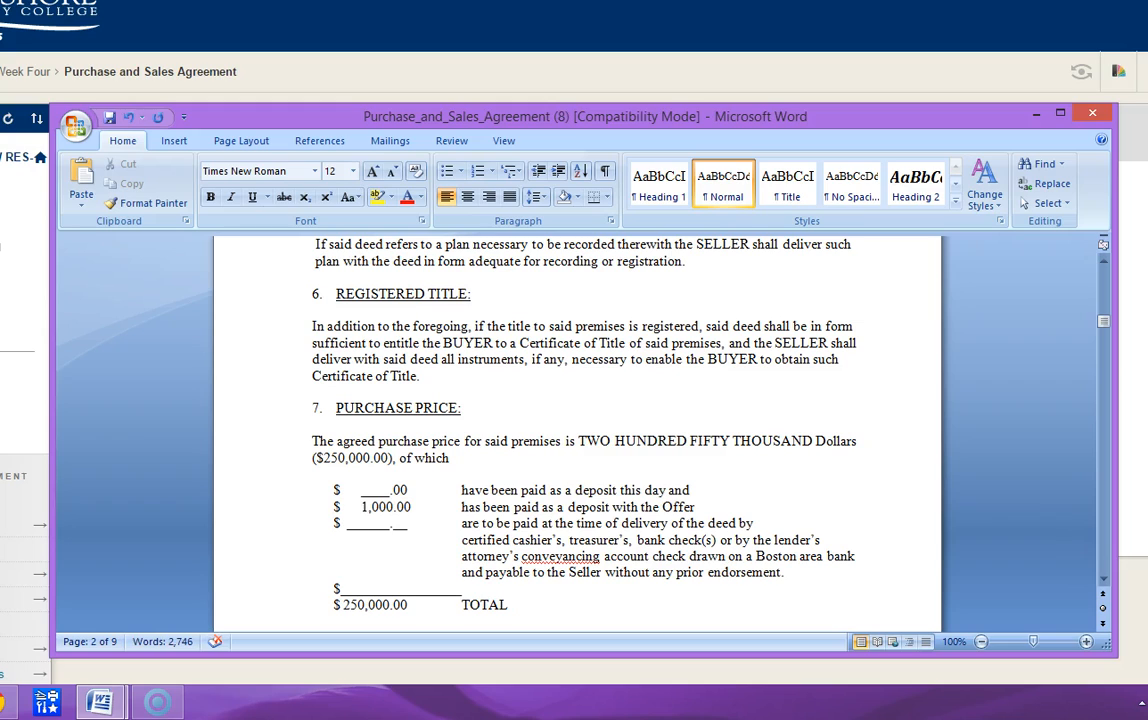
# - Enter 6,500.00 as the deposit paid this day, replacing the blank's underscores
pyautogui.press('BackSpace')
pyautogui.write('6,500')
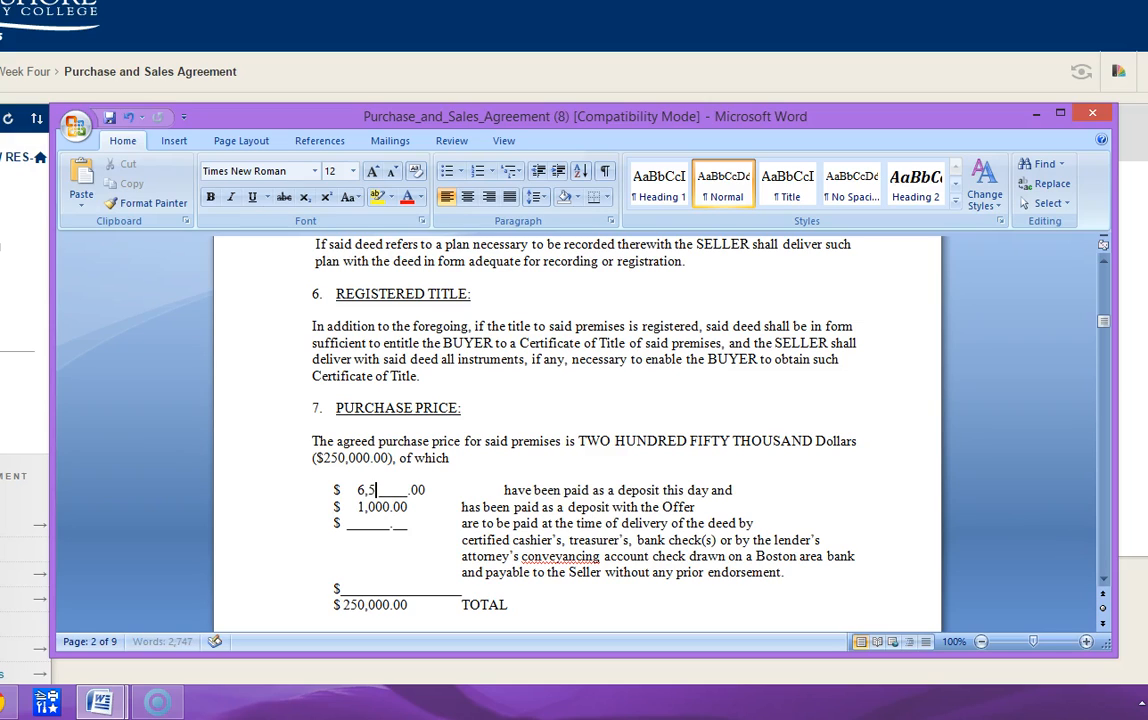
pyautogui.press('Delete')
pyautogui.press('Delete')
pyautogui.press('Delete')
pyautogui.press('Delete')
pyautogui.press('Delete')
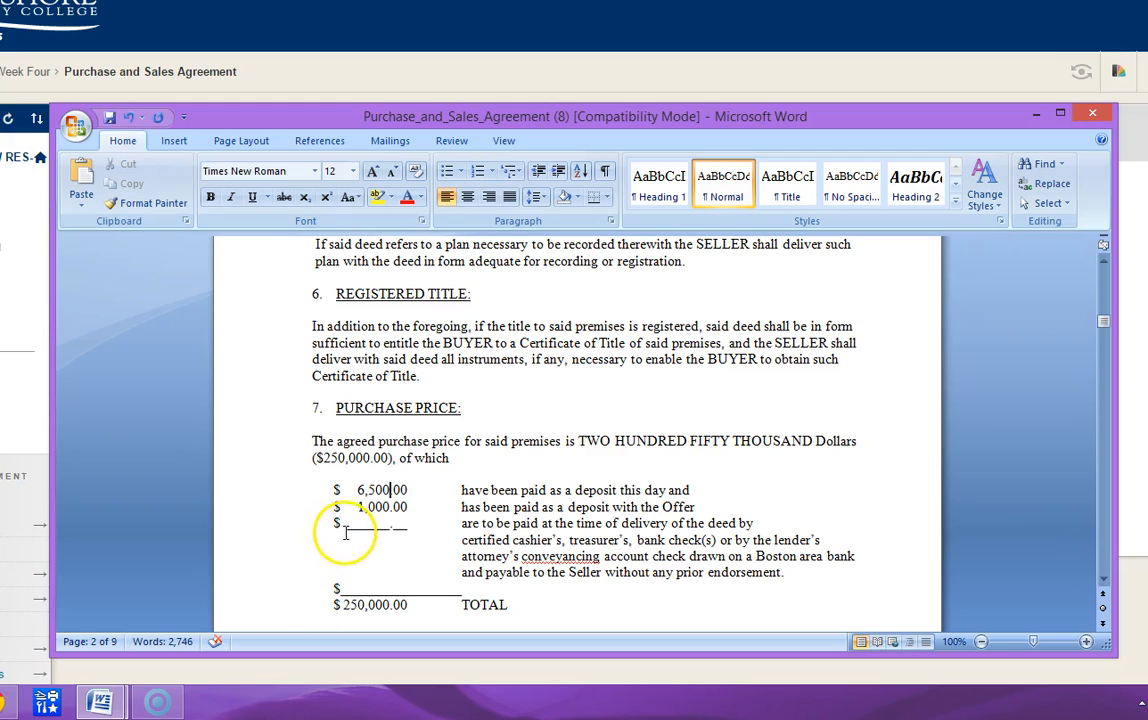
# - Enter 242,500.00 as the amount payable at delivery of the deed and delete the blank's underscores
pyautogui.click(352, 524)
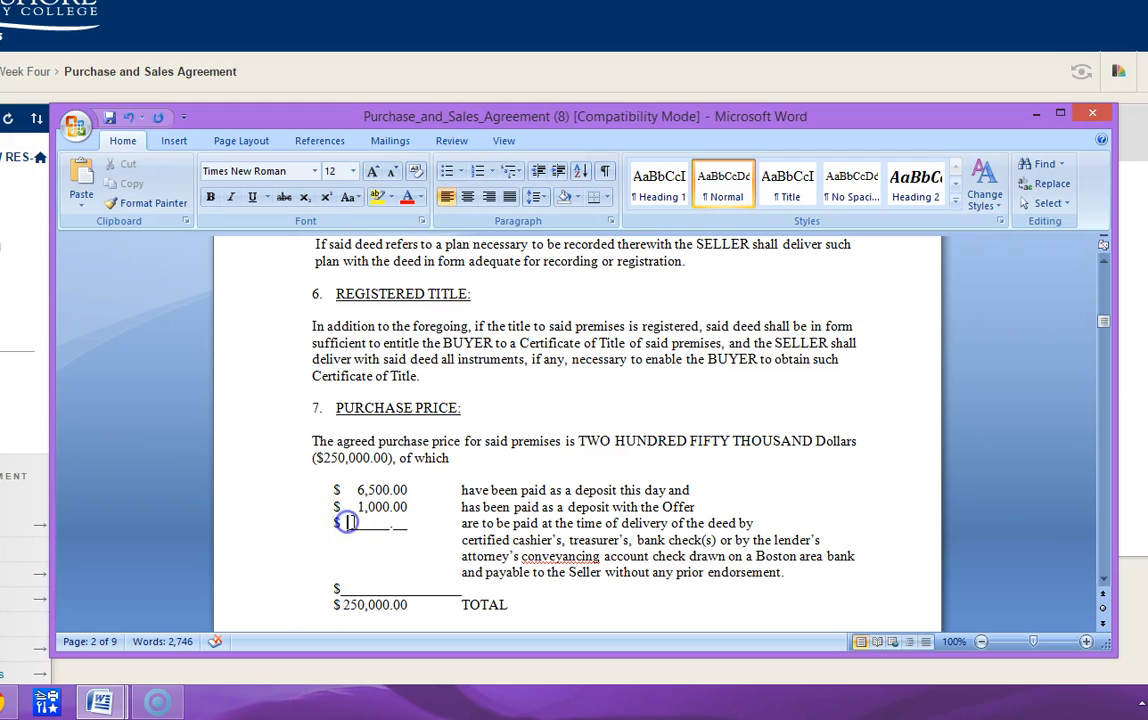
pyautogui.write('242,')
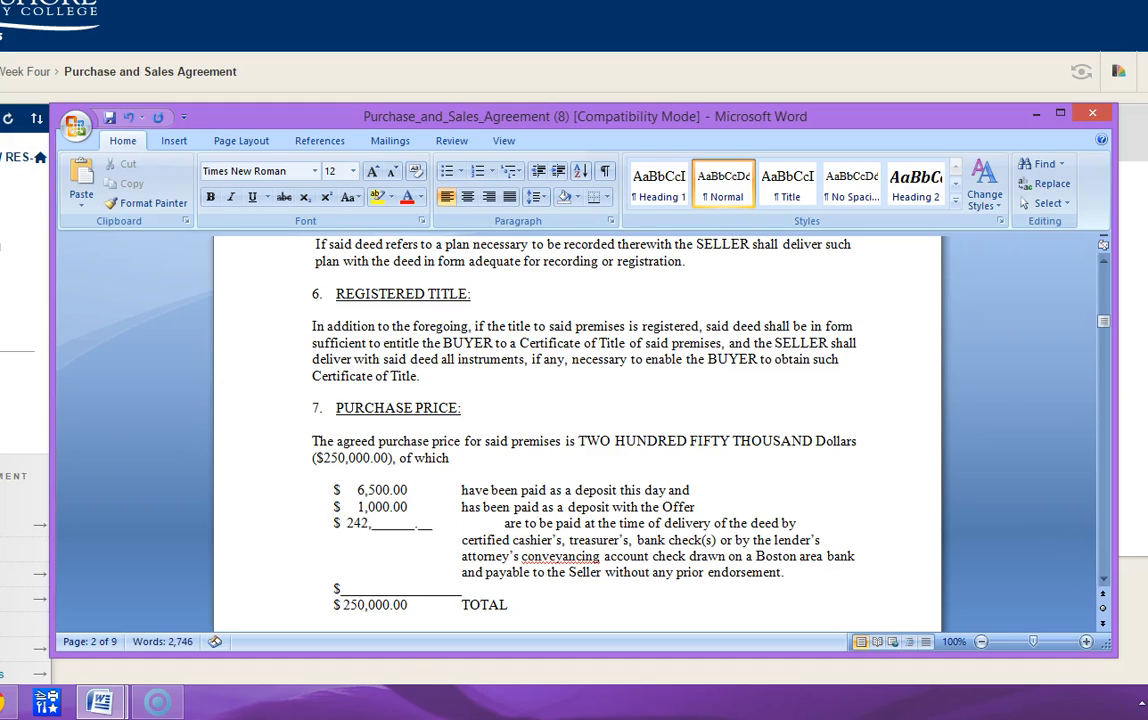
pyautogui.write('500.00_')
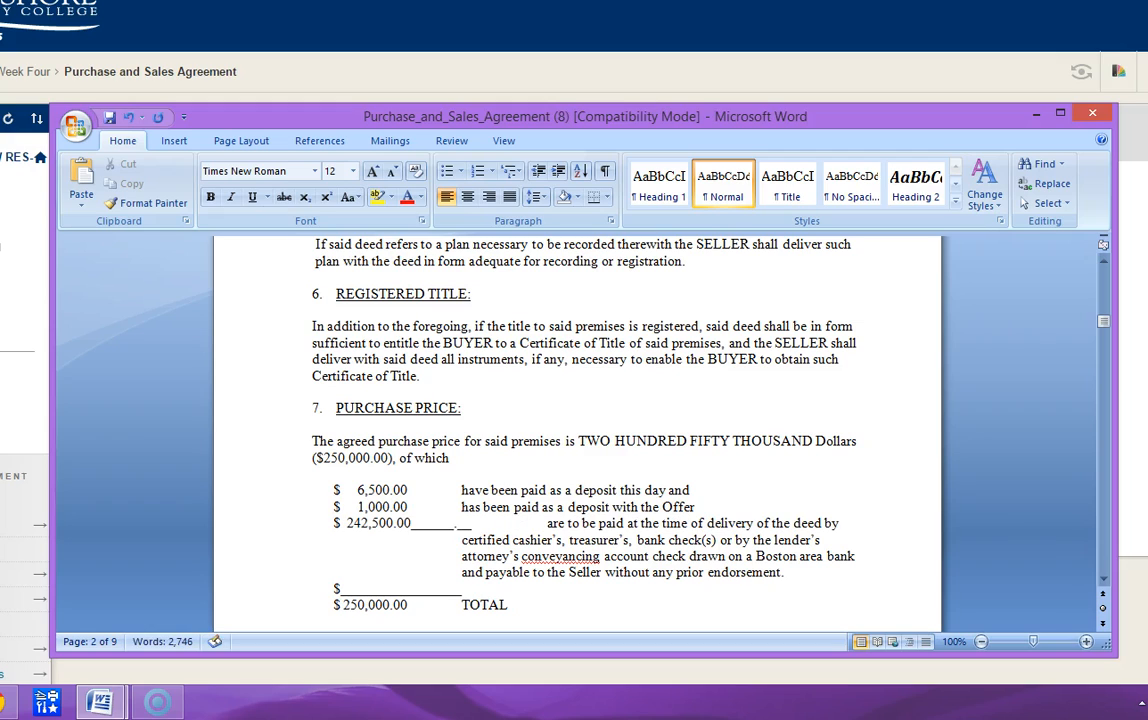
pyautogui.press('Delete')
pyautogui.press('Delete')
pyautogui.press('Delete')
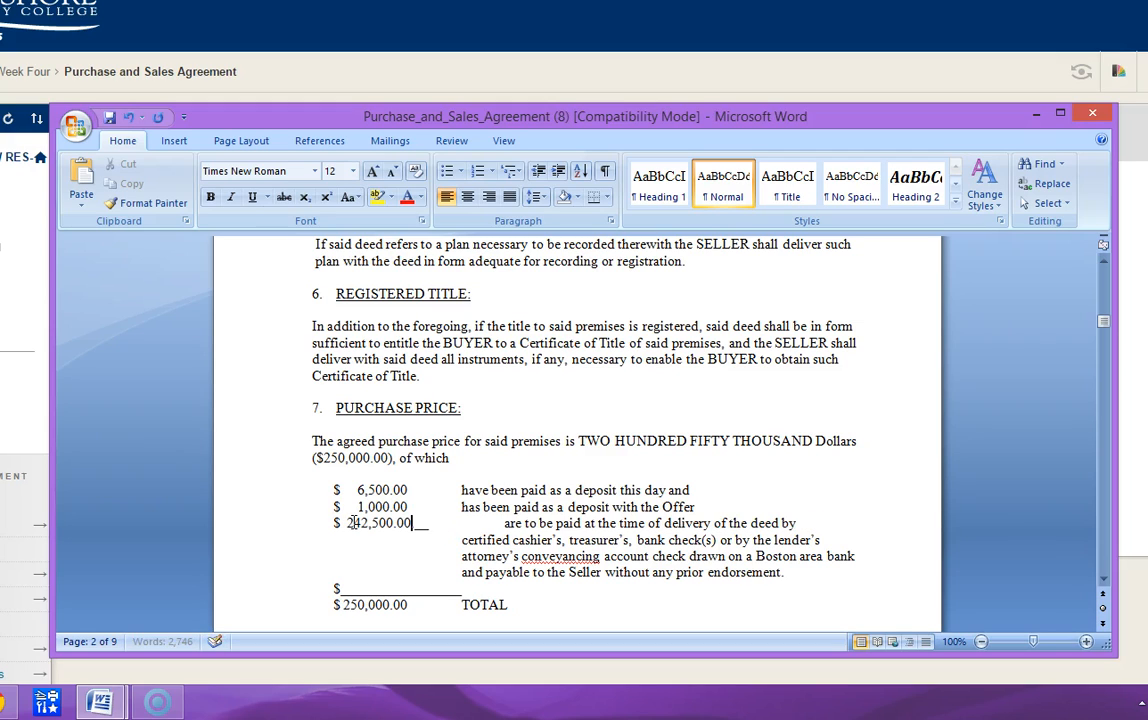
pyautogui.press('Delete')
pyautogui.press('Delete')
# - Remove the space between the dollar sign and 242,500.00 on the delivery-of-deed line
pyautogui.press('Left')
pyautogui.press('Left')
pyautogui.press('Left')
pyautogui.press('Left')
pyautogui.press('Left')
pyautogui.press('Left')
pyautogui.press('Left')
pyautogui.press('Left')
pyautogui.press('Left')
pyautogui.press('Left')
pyautogui.press('Left')
pyautogui.press('Left')
pyautogui.press('Delete')
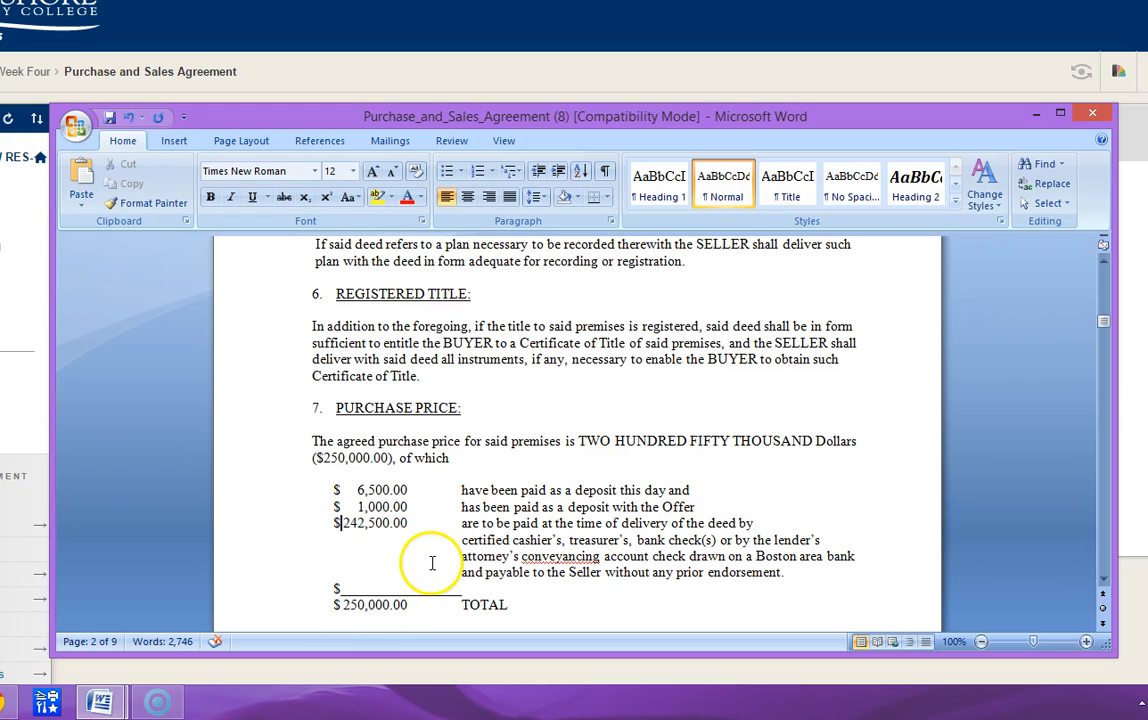
# - Enter 30th as the day of deed delivery in section 8, TIME FOR PERFORMANCE; DELIVERY OF DEED
pyautogui.scroll(-2, 432, 560)
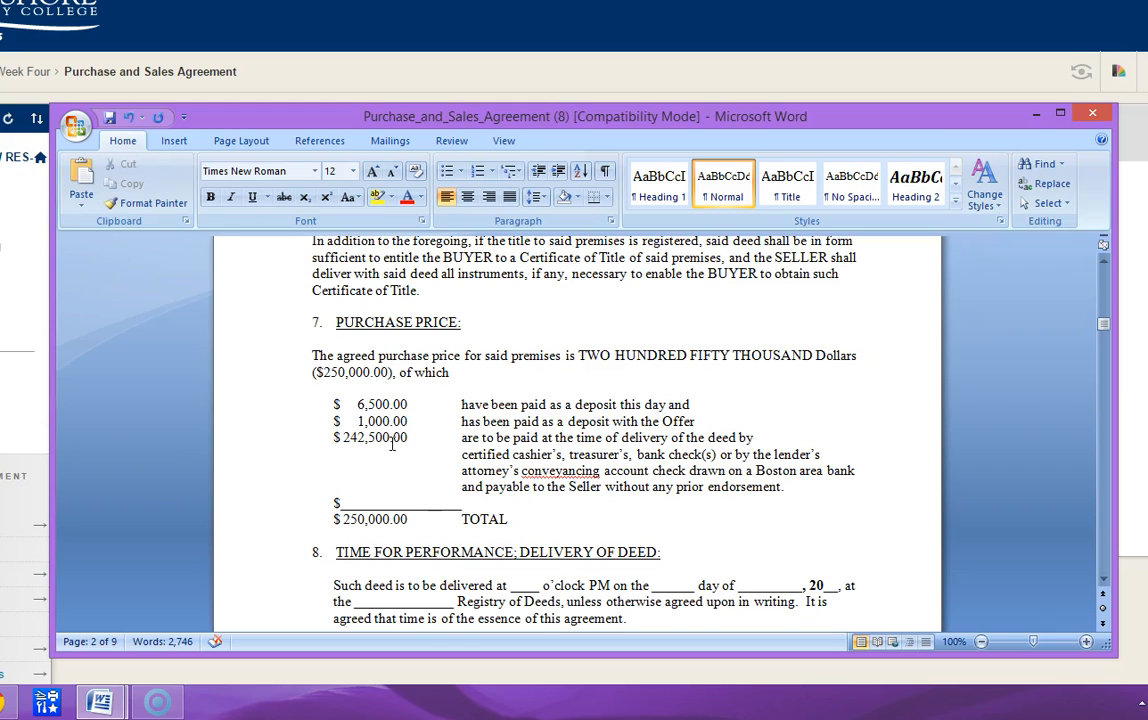
pyautogui.scroll(-2, 430, 460)
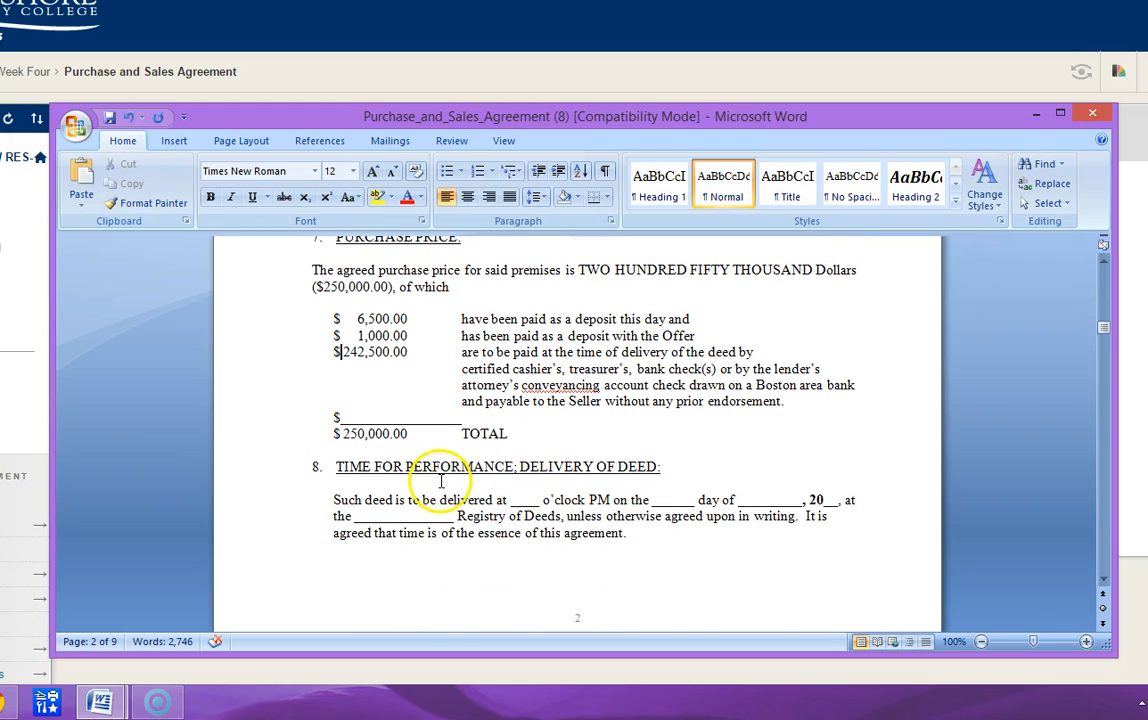
pyautogui.scroll(-2, 494, 538)
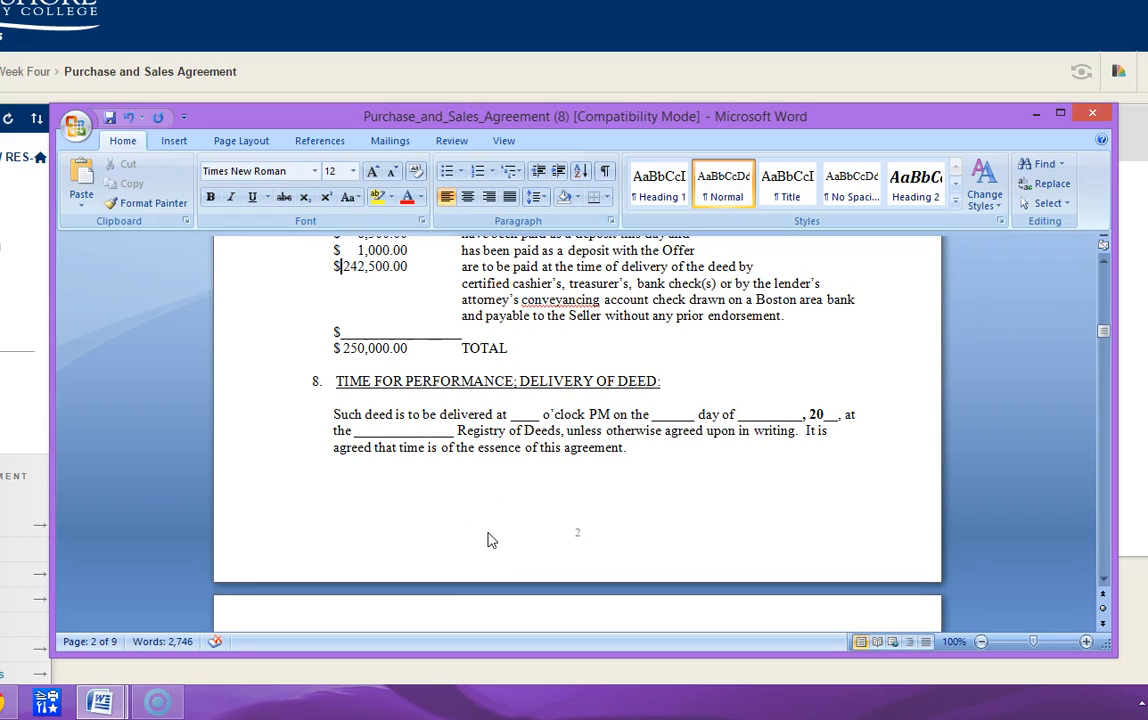
pyautogui.click(493, 520)
pyautogui.click(487, 472)
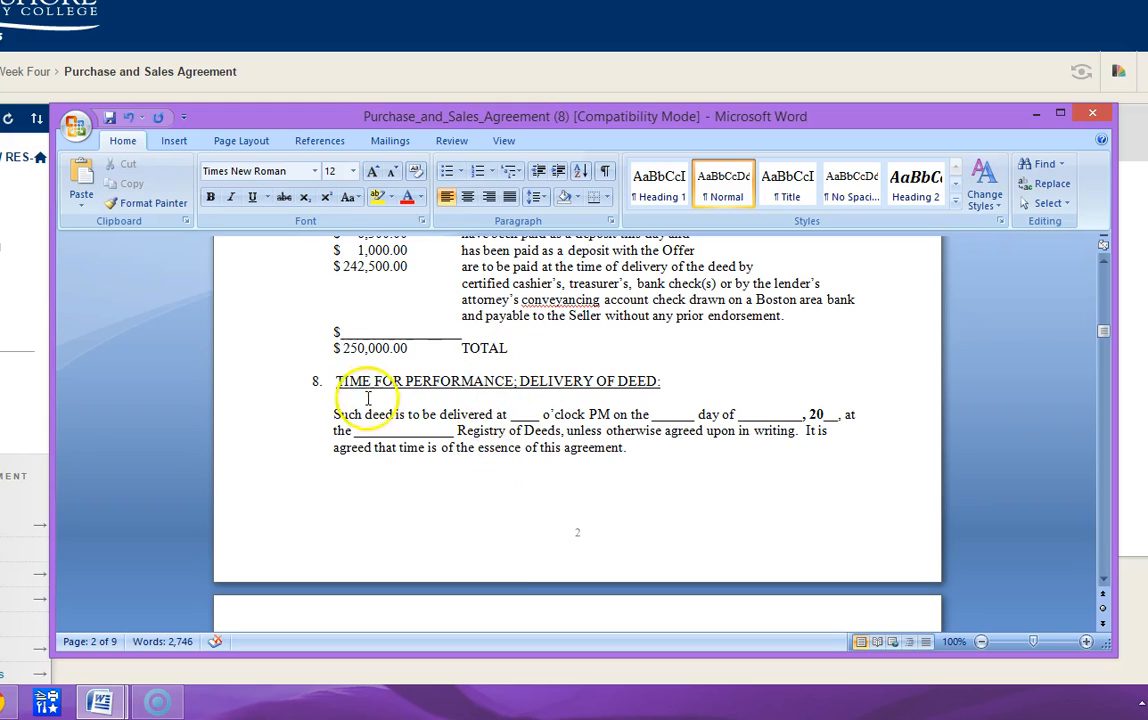
pyautogui.click(408, 398)
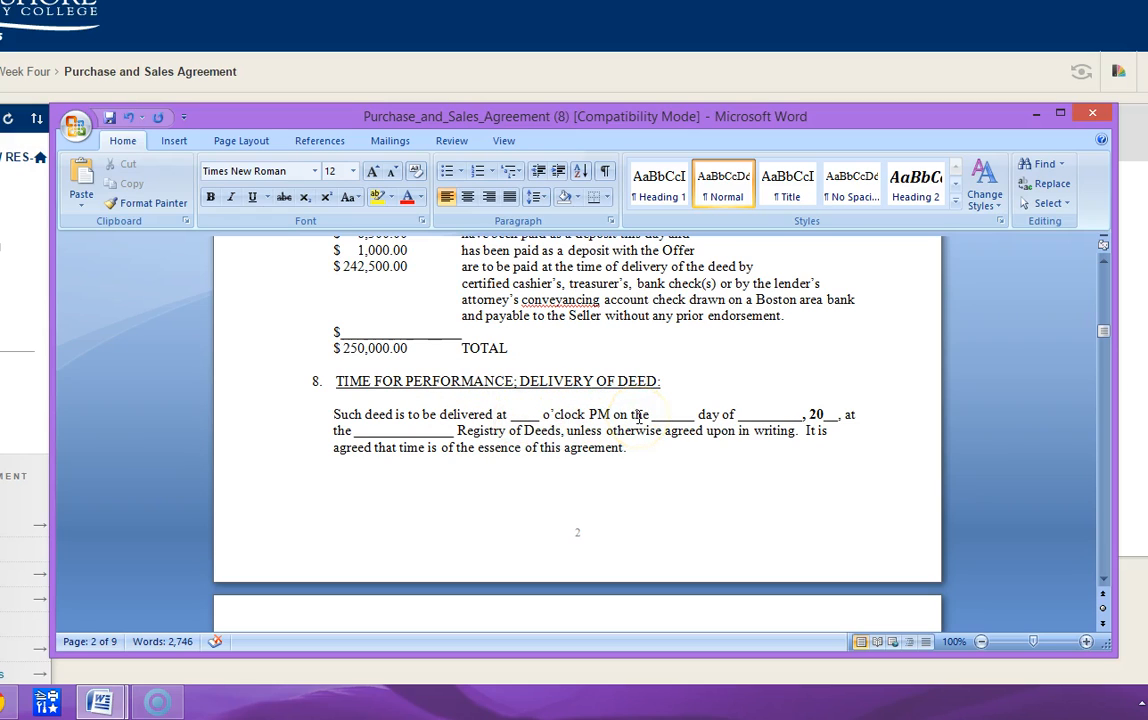
pyautogui.scroll(20, 638, 417)
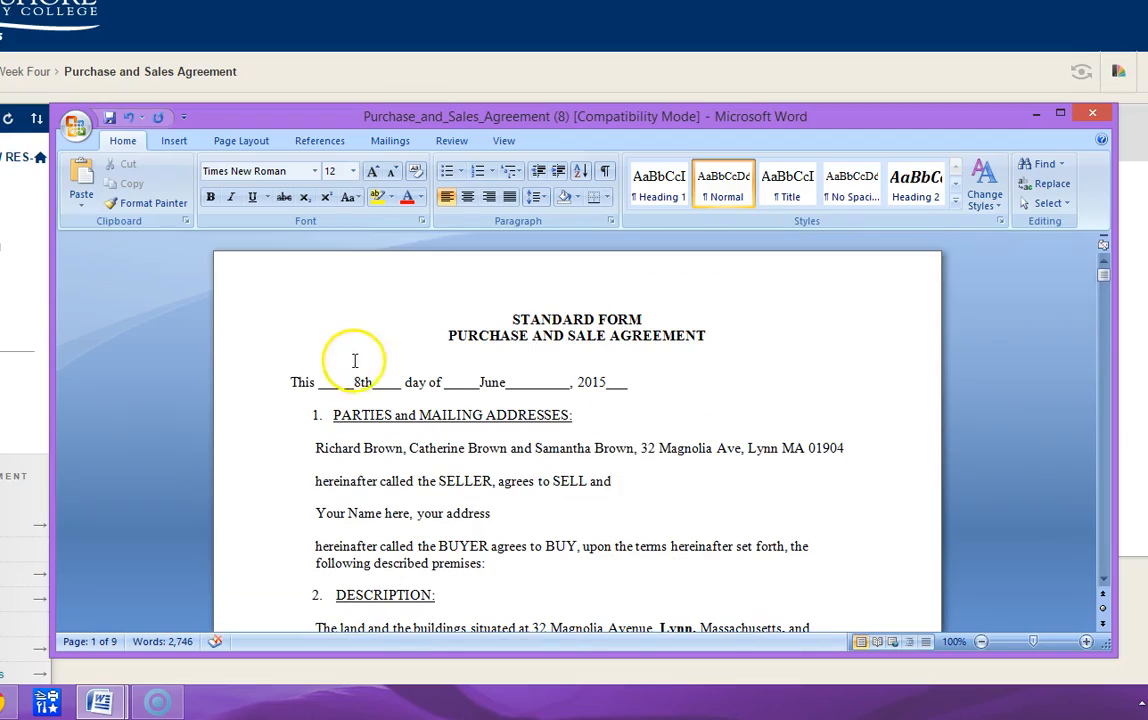
pyautogui.scroll(-15, 360, 370)
pyautogui.scroll(-15, 378, 400)
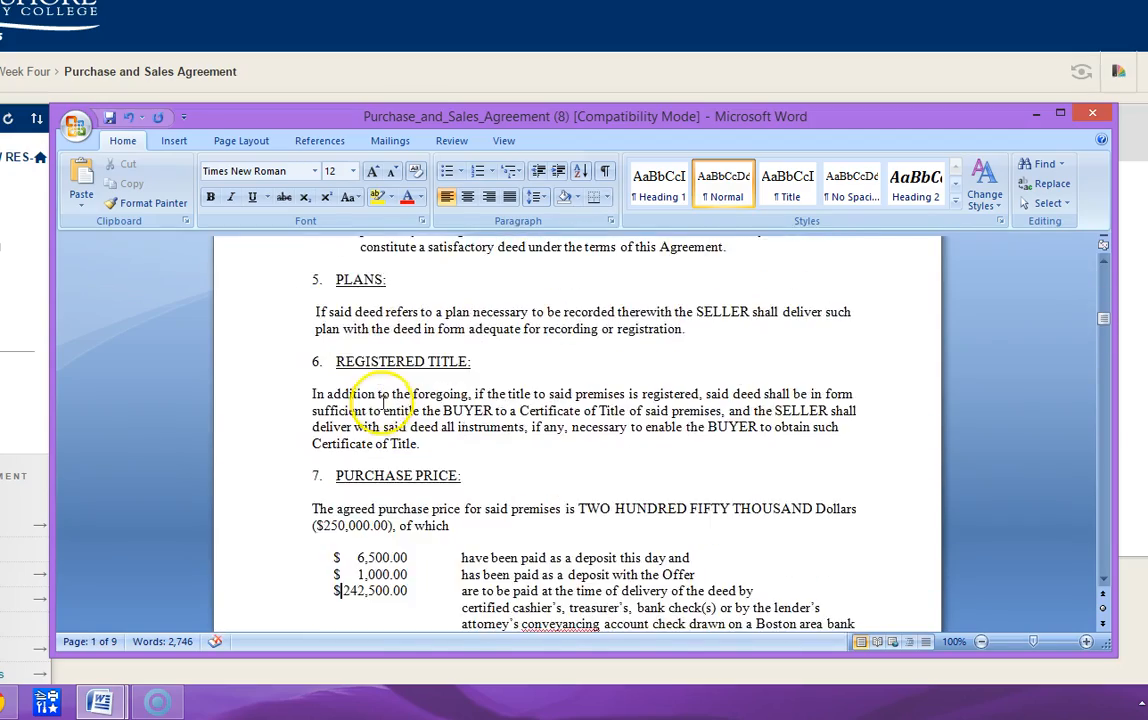
pyautogui.scroll(3, 461, 402)
pyautogui.click(662, 355)
pyautogui.write('30th____ day of _________, 20__,')
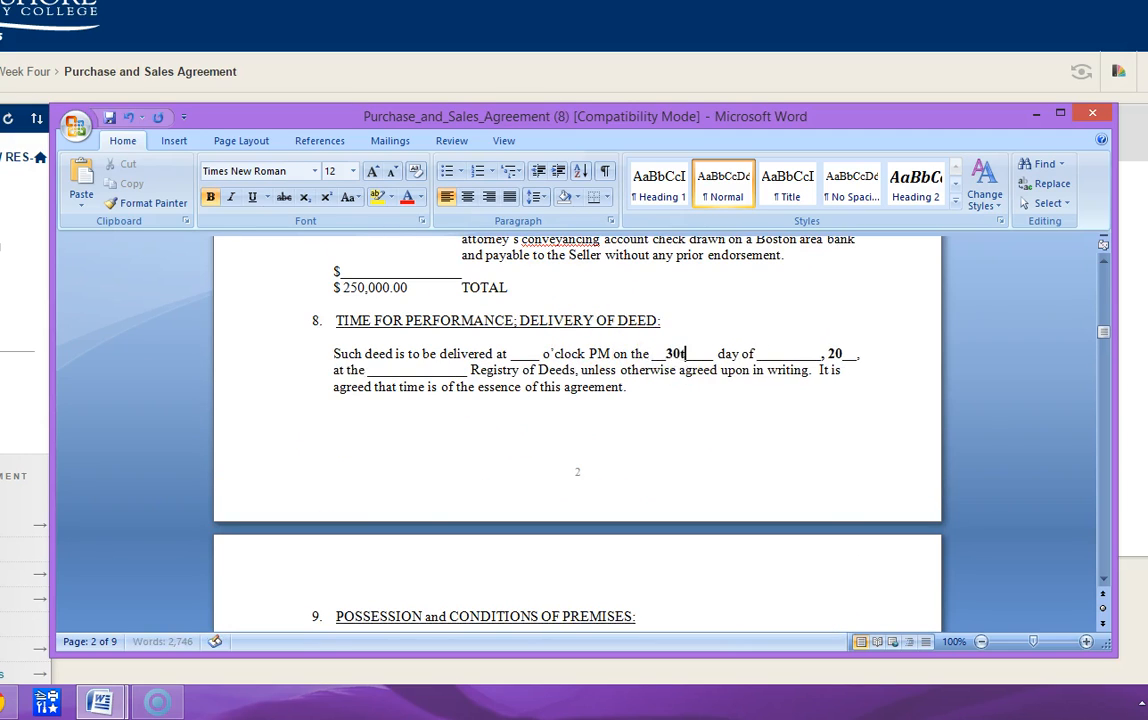
# - Enter June as the month of deed delivery and trim some of the underscores following it
pyautogui.press('Right')
pyautogui.press('Right')
pyautogui.press('Right')
pyautogui.press('Right')
pyautogui.press('Right')
pyautogui.press('Right')
pyautogui.press('Right')
pyautogui.press('Right')
pyautogui.press('Right')
pyautogui.press('Right')
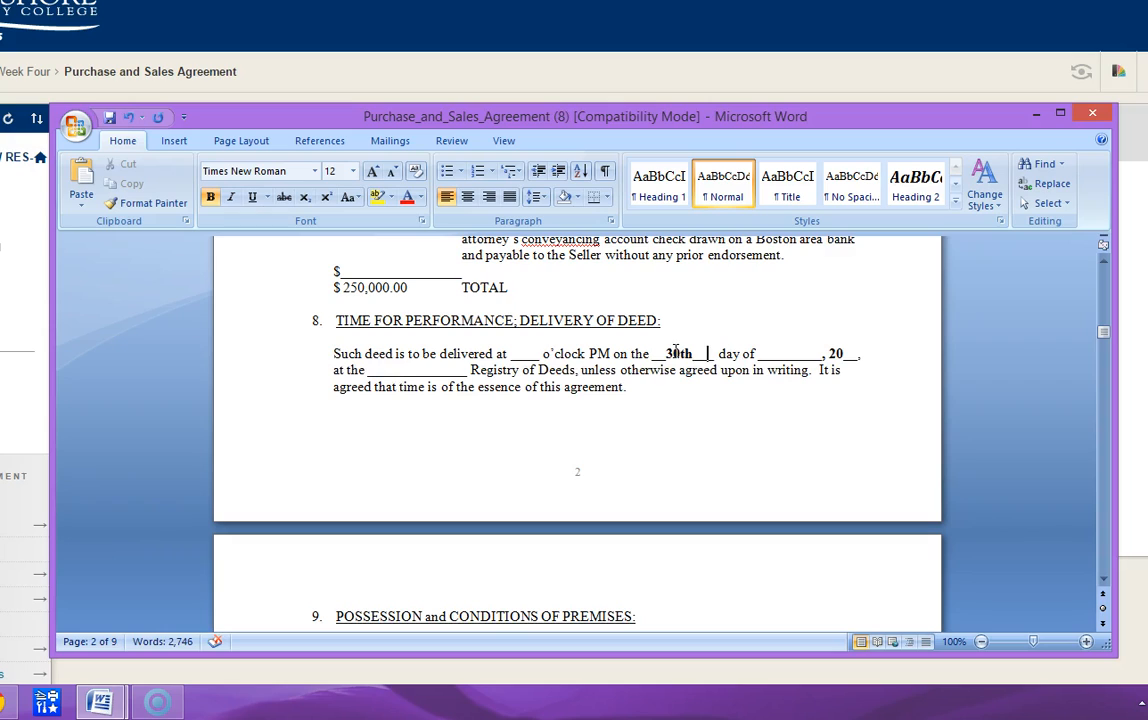
pyautogui.press('Right')
pyautogui.write('June')
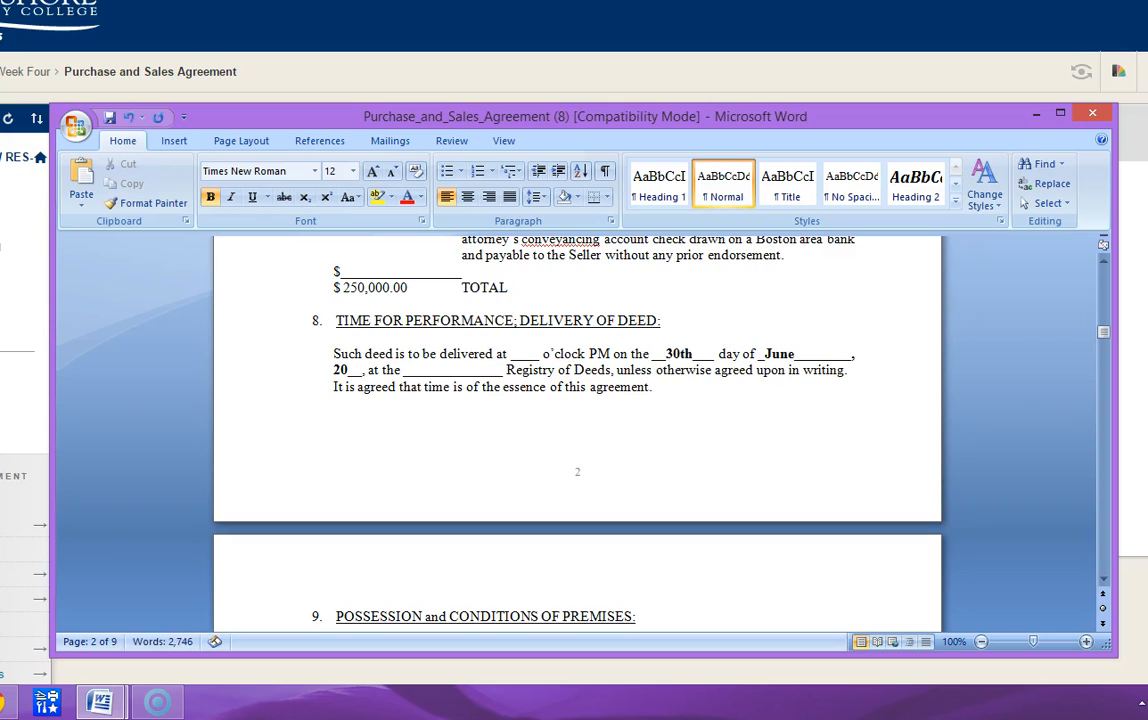
pyautogui.press('Delete')
pyautogui.press('Delete')
pyautogui.press('Delete')
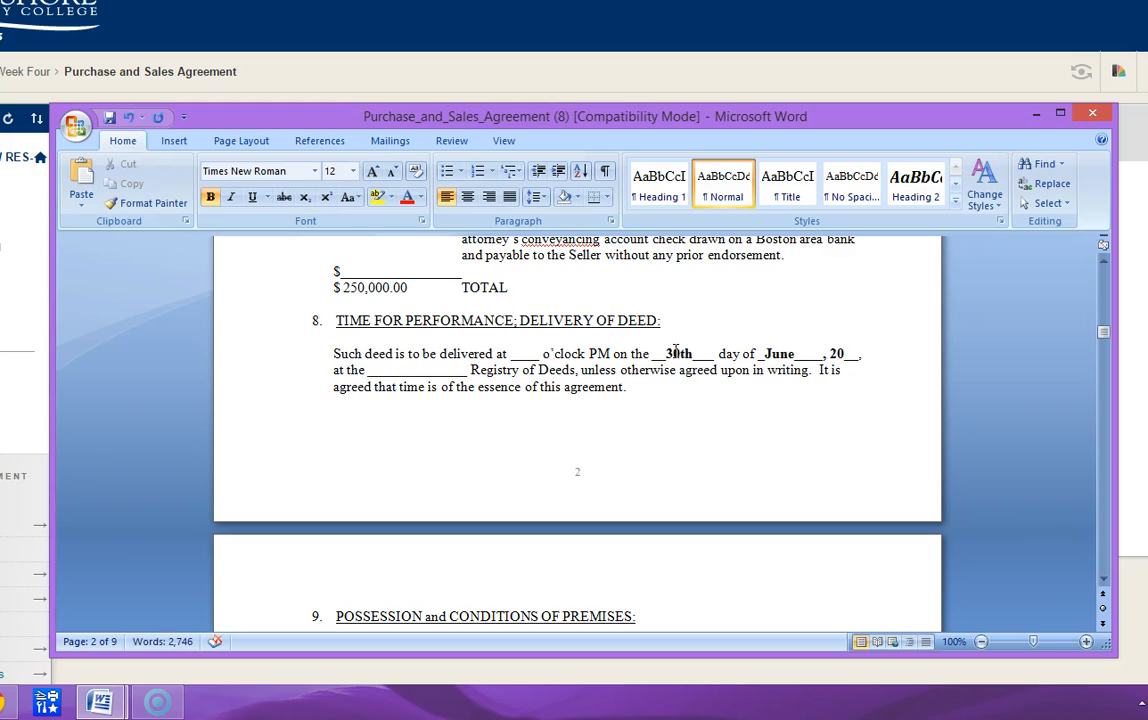
# - Complete the deed delivery year as 2015, replacing the underscores after "20"
pyautogui.press('Right')
pyautogui.press('Right')
pyautogui.press('Right')
pyautogui.press('Right')
pyautogui.press('Right')
pyautogui.press('Right')
pyautogui.write('15')
pyautogui.press('Delete')
pyautogui.press('Delete')
pyautogui.press('Left')
pyautogui.press('Left')
pyautogui.press('Left')
pyautogui.press('Left')
pyautogui.press('Left')
pyautogui.press('Left')
pyautogui.press('Left')
pyautogui.press('Left')
pyautogui.press('Left')
pyautogui.press('Left')
pyautogui.press('Left')
pyautogui.press('Left')
pyautogui.press('Left')
pyautogui.press('Left')
pyautogui.press('Left')
pyautogui.press('Left')
pyautogui.press('Left')
pyautogui.press('Left')
pyautogui.press('Left')
pyautogui.press('Left')
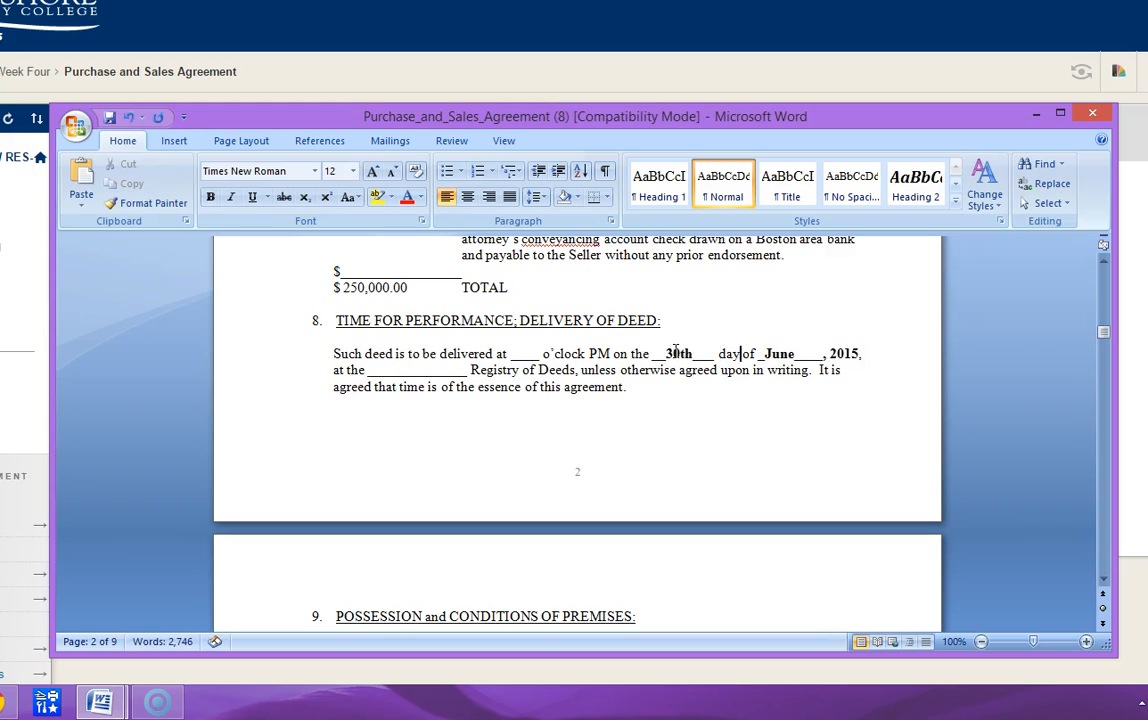
pyautogui.press('Left')
pyautogui.press('Left')
pyautogui.press('Left')
pyautogui.press('Left')
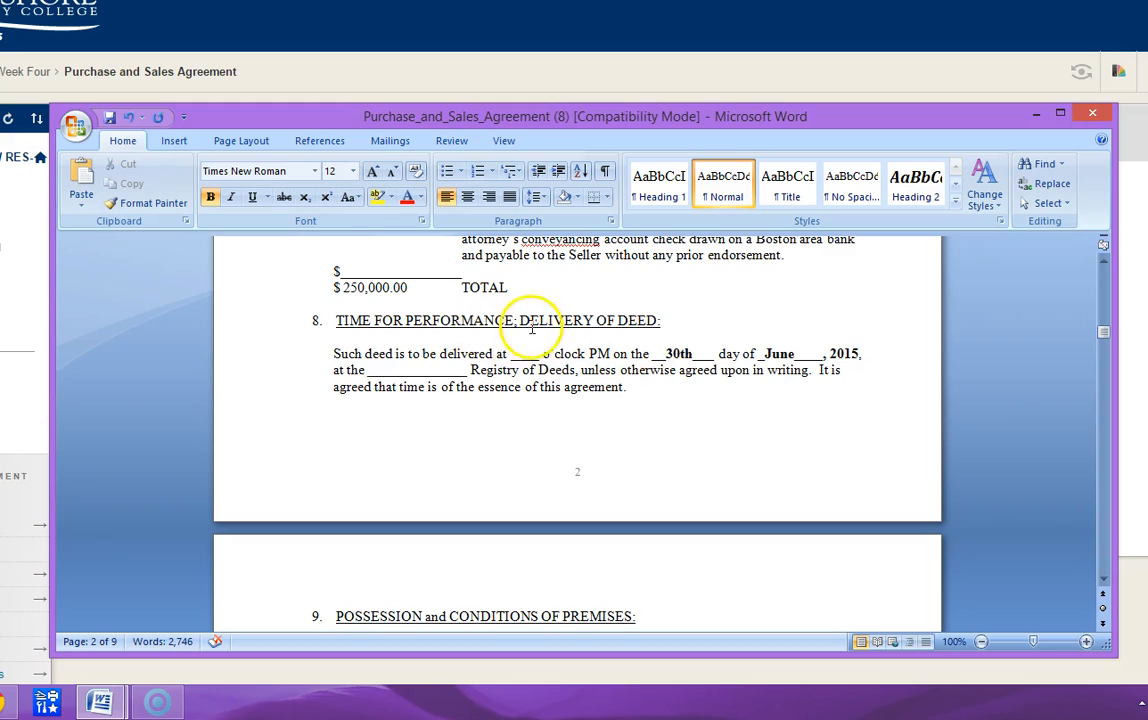
# - Set the deed delivery time in section 8 to 10 o'clock AM
pyautogui.click(514, 352)
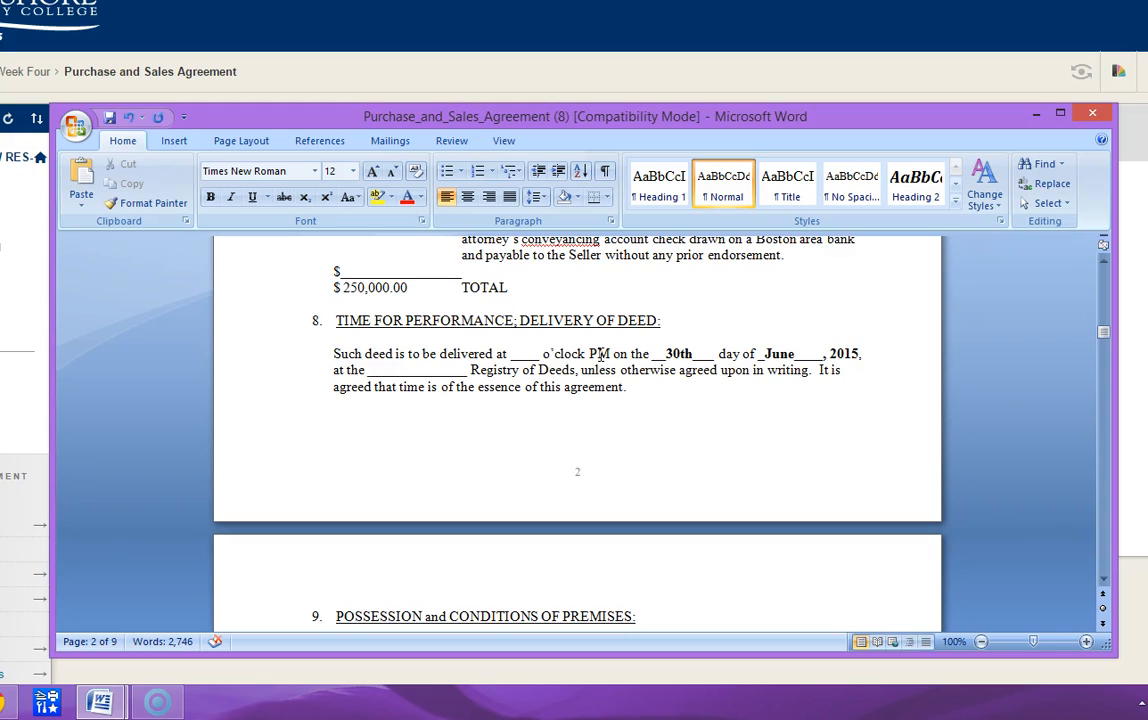
pyautogui.write('10')
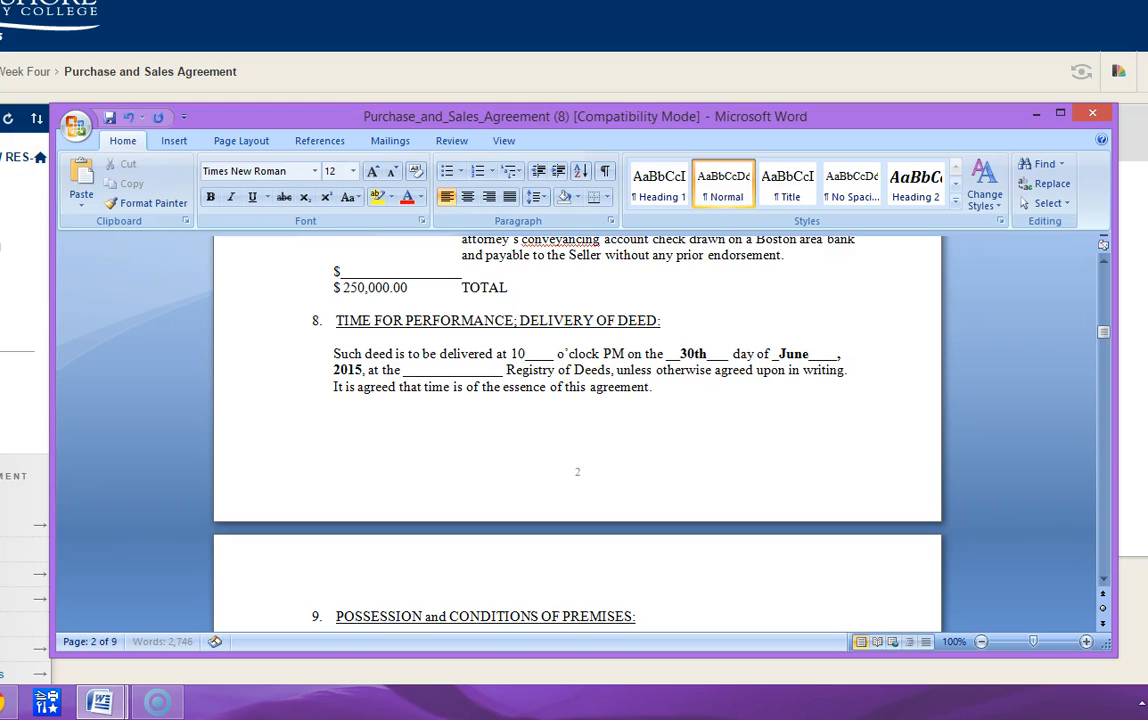
pyautogui.press('Right')
pyautogui.press('Right')
pyautogui.press('Right')
pyautogui.press('Right')
pyautogui.press('Right')
pyautogui.press('Right')
pyautogui.press('Right')
pyautogui.press('Right')
pyautogui.press('Right')
pyautogui.press('Right')
pyautogui.press('Right')
pyautogui.press('Right')
pyautogui.press('Right')
pyautogui.press('Delete')
pyautogui.write('A')
# - Change the deed delivery time to 1 o'clock PM
pyautogui.press('Left')
pyautogui.press('Left')
pyautogui.press('Left')
pyautogui.press('Left')
pyautogui.press('Left')
pyautogui.press('Left')
pyautogui.press('Left')
pyautogui.press('Left')
pyautogui.press('Left')
pyautogui.press('Left')
pyautogui.press('Left')
pyautogui.press('Left')
pyautogui.press('Left')
pyautogui.press('Left')
pyautogui.press('Left')
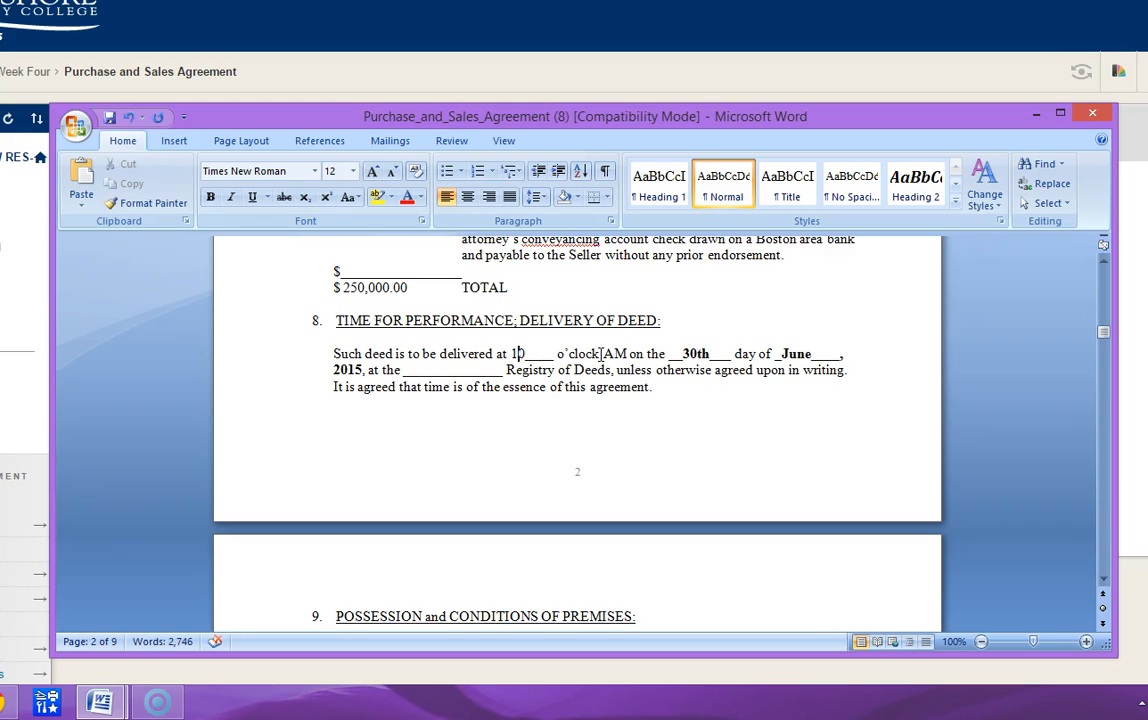
pyautogui.press('Delete')
pyautogui.click(598, 354)
pyautogui.press('Delete')
pyautogui.write('P')
# - Enter Essex South as the Registry of Deeds in section 8 in place of the blank's underscores
pyautogui.click(403, 370)
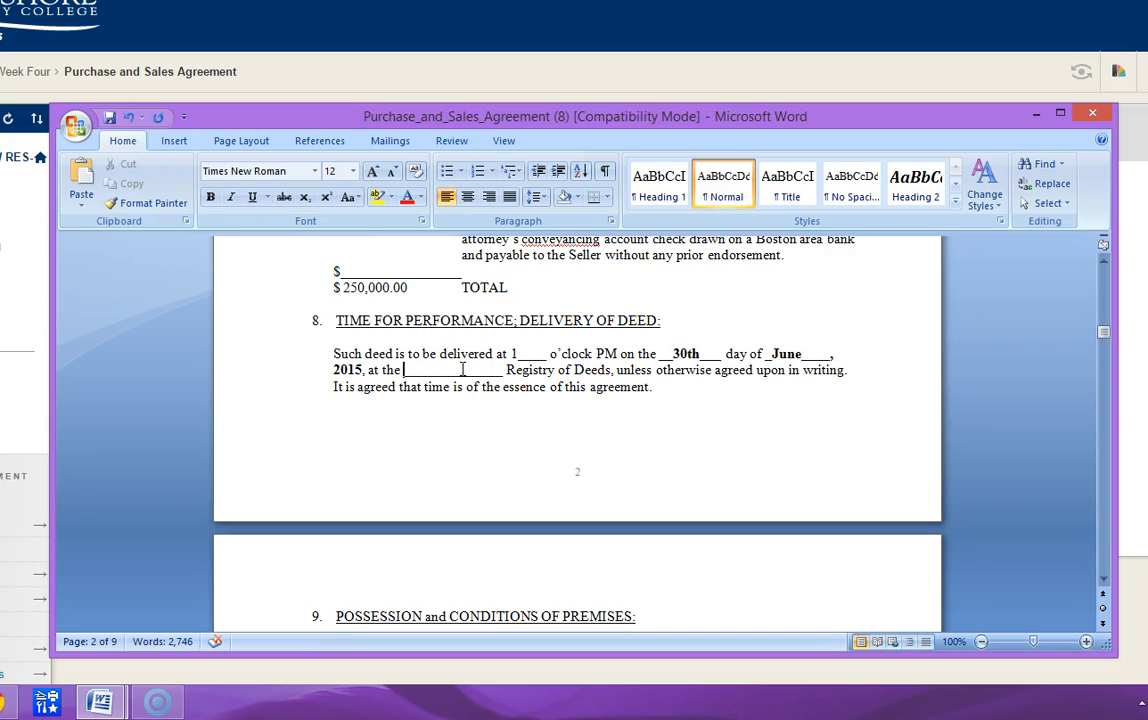
pyautogui.write('Esse')
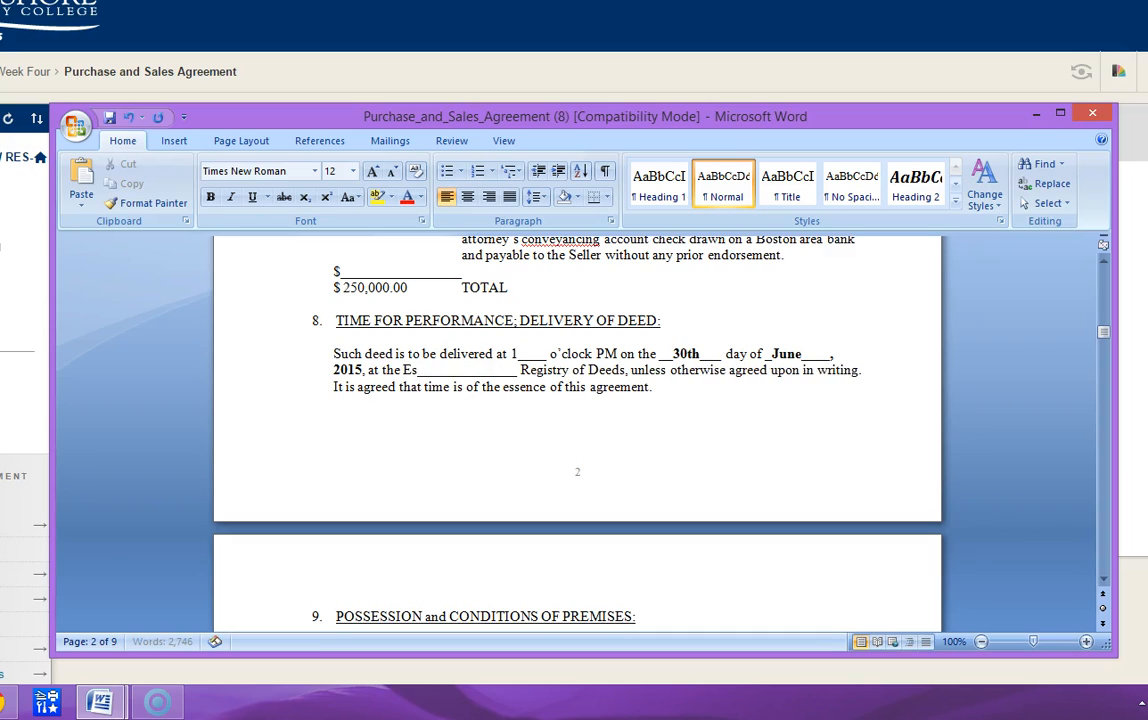
pyautogui.write('x ')
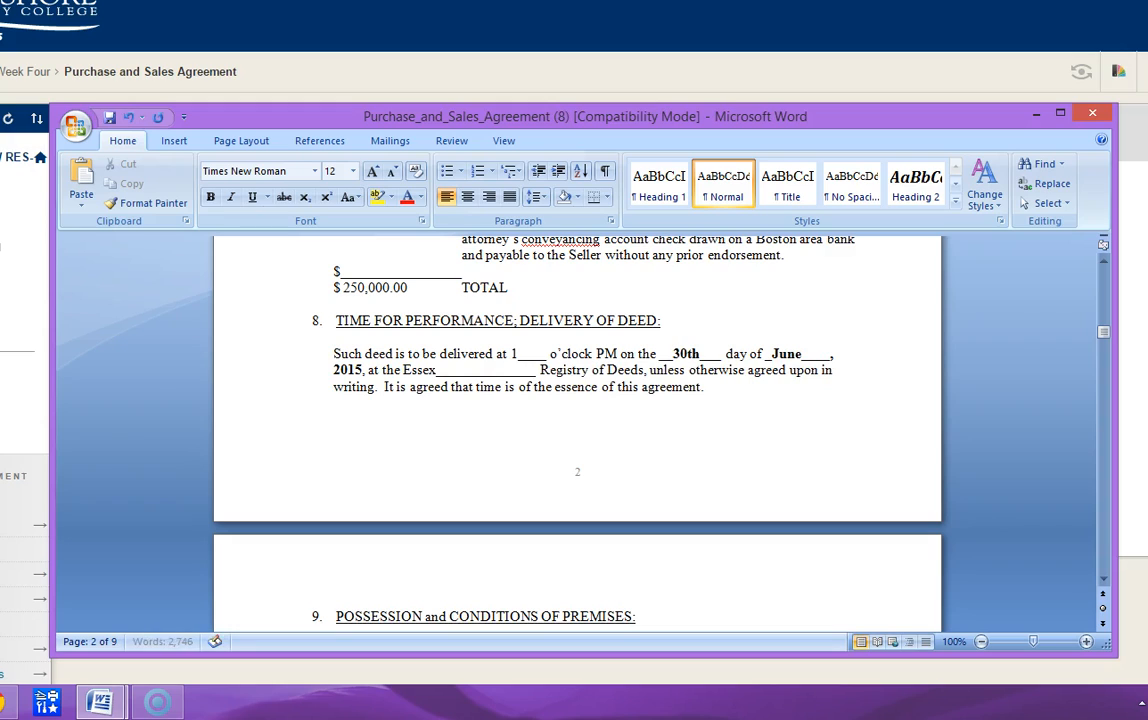
pyautogui.write('Sotuh')
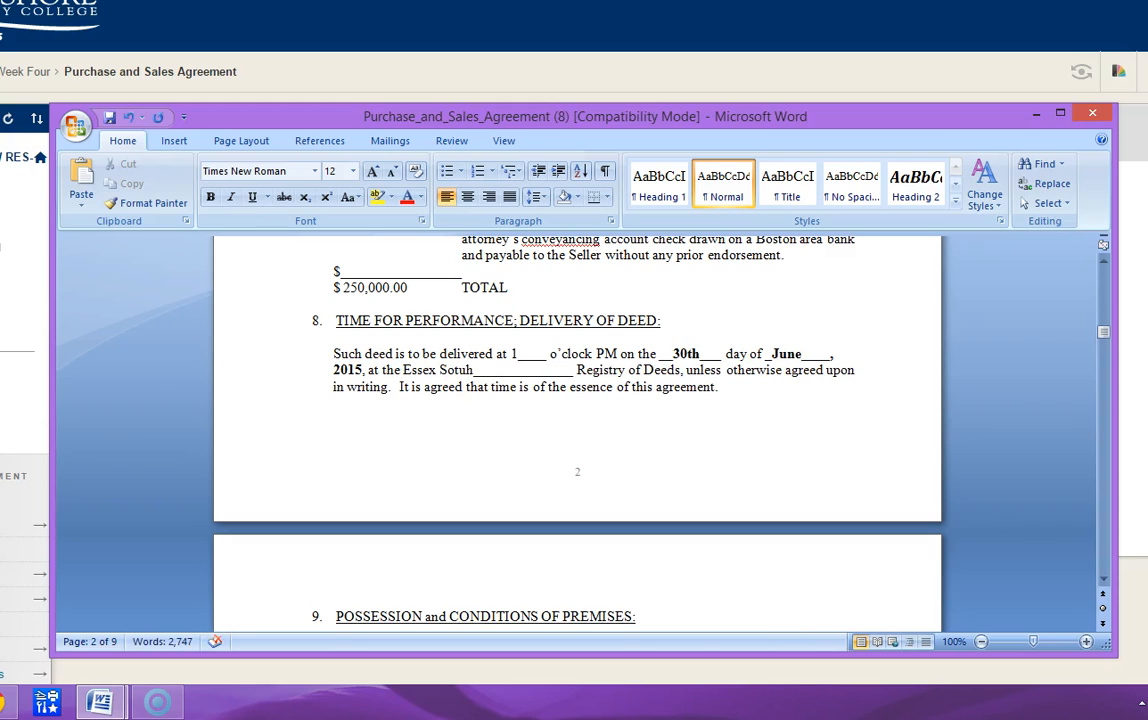
pyautogui.press('BackSpace')
pyautogui.press('BackSpace')
pyautogui.press('BackSpace')
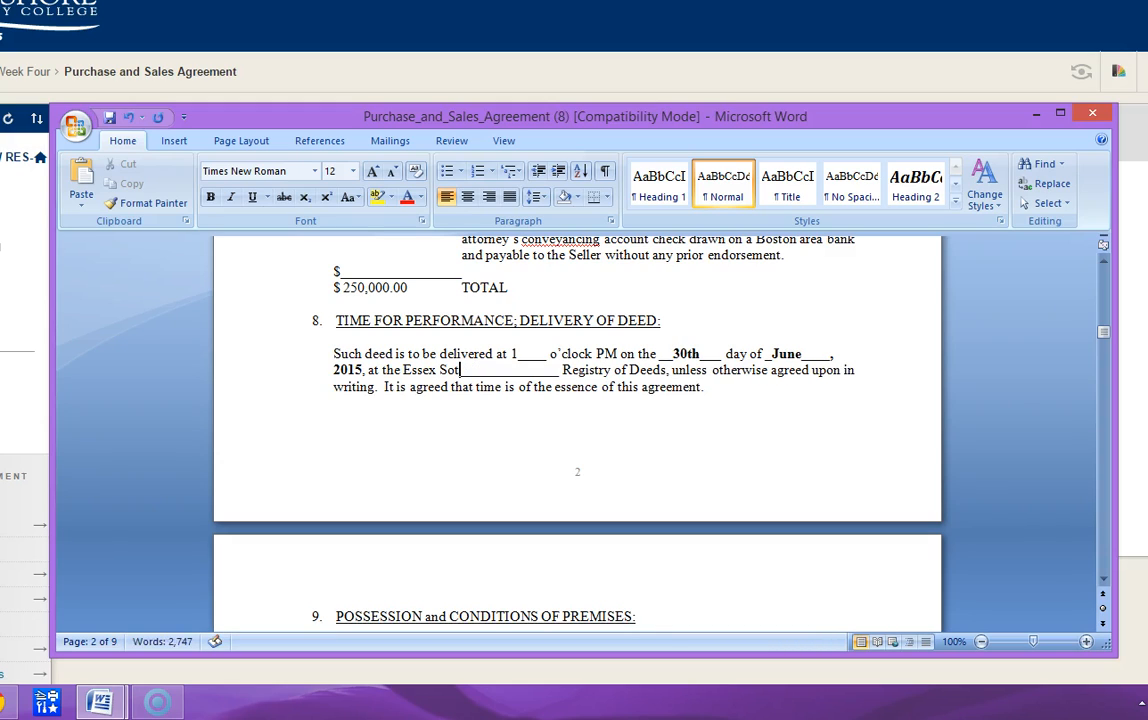
pyautogui.write('uth')
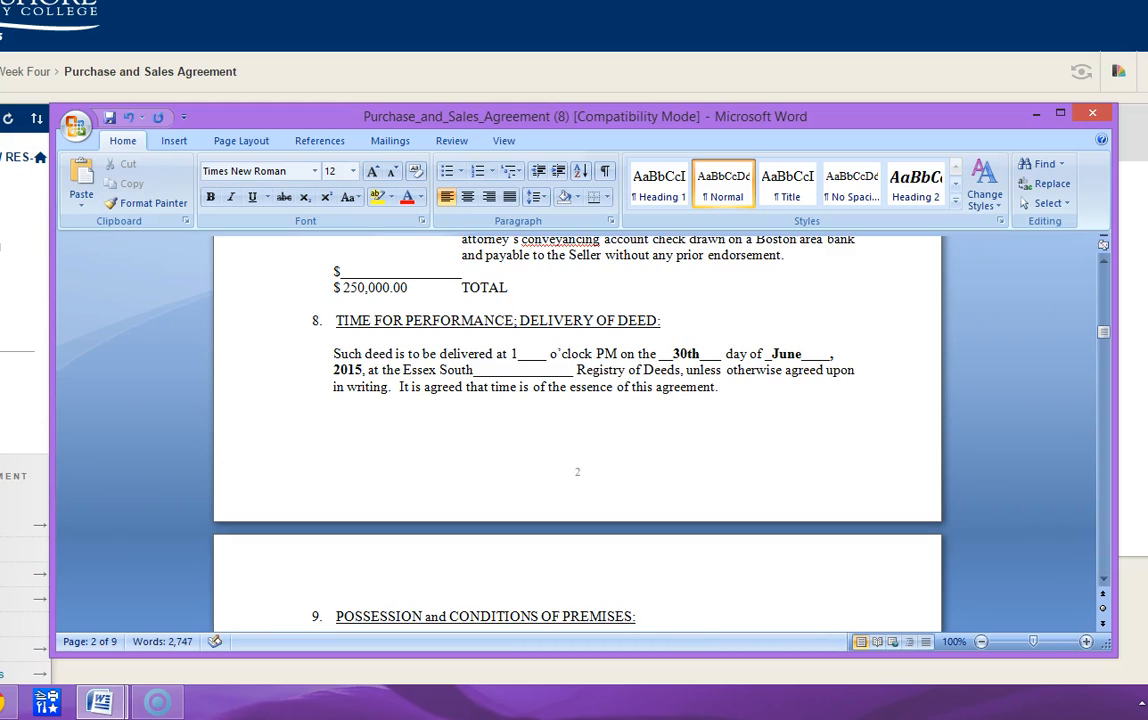
pyautogui.press('Delete')
pyautogui.press('Delete')
pyautogui.press('Delete')
pyautogui.press('Delete')
pyautogui.press('Delete')
pyautogui.press('Delete')
pyautogui.press('Delete')
pyautogui.press('Delete')
pyautogui.press('Delete')
pyautogui.press('Delete')
pyautogui.press('Delete')
pyautogui.press('Delete')
pyautogui.press('Delete')
pyautogui.press('Delete')
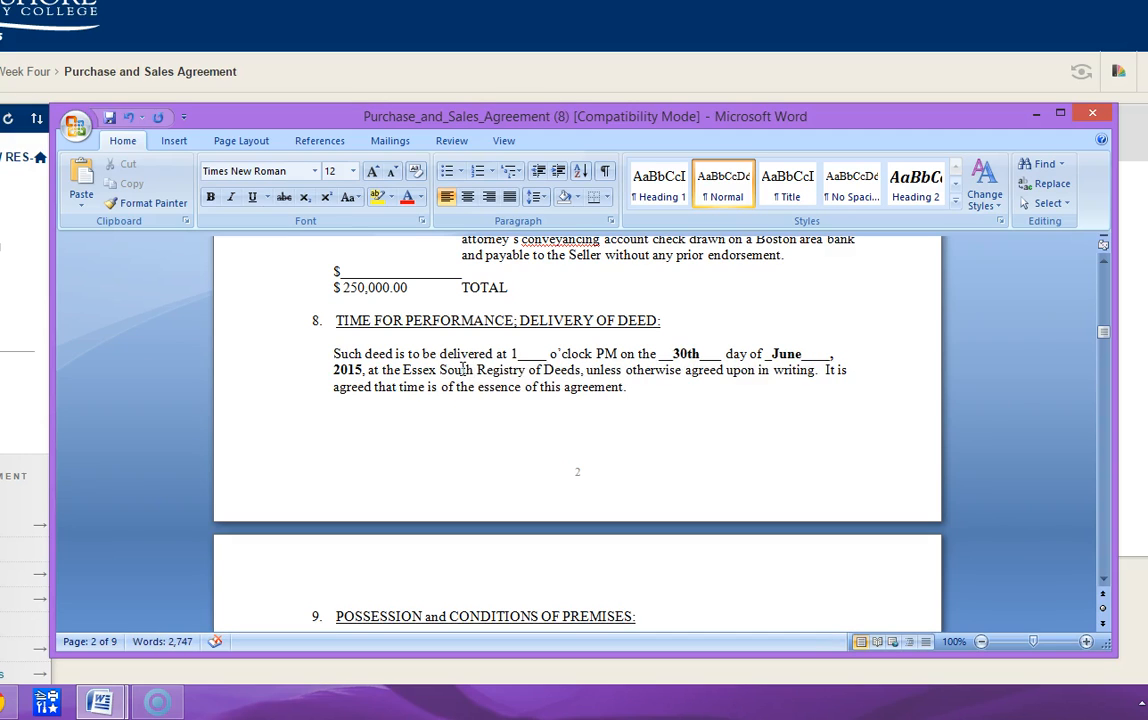
# - Review section 9 on possession and condition of the premises and section 10 on the extension to perfect title
pyautogui.scroll(-4, 460, 390)
pyautogui.scroll(4, 459, 395)
pyautogui.scroll(-1, 459, 395)
pyautogui.scroll(-5, 459, 395)
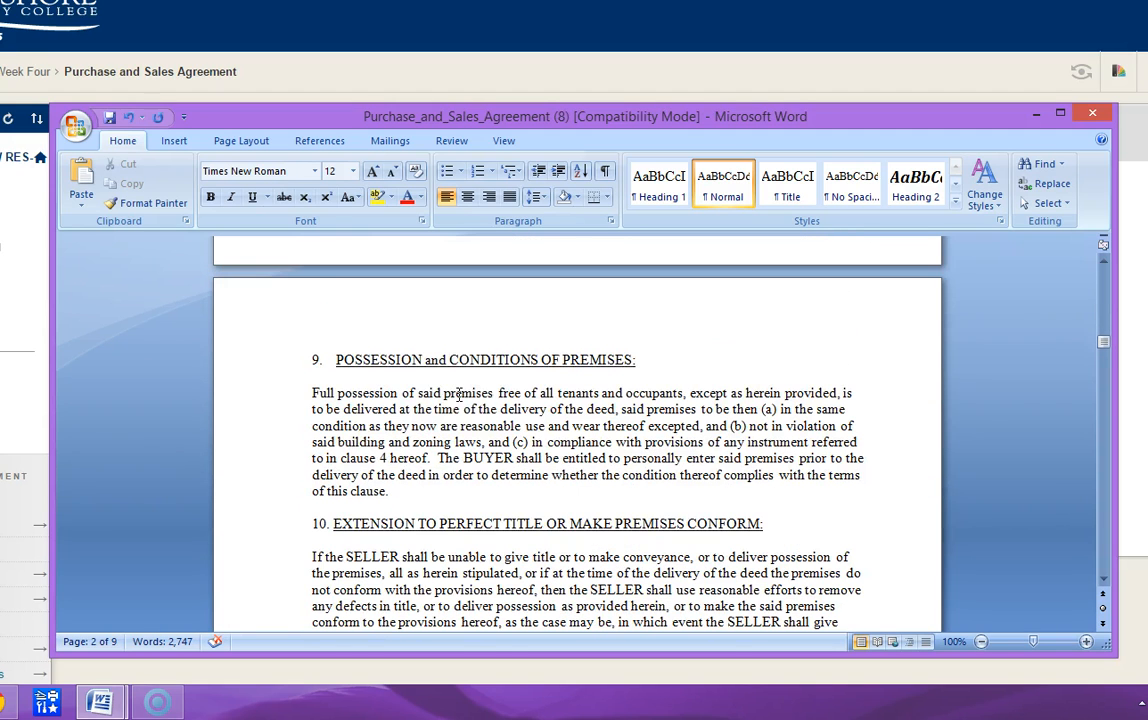
pyautogui.scroll(-6, 459, 395)
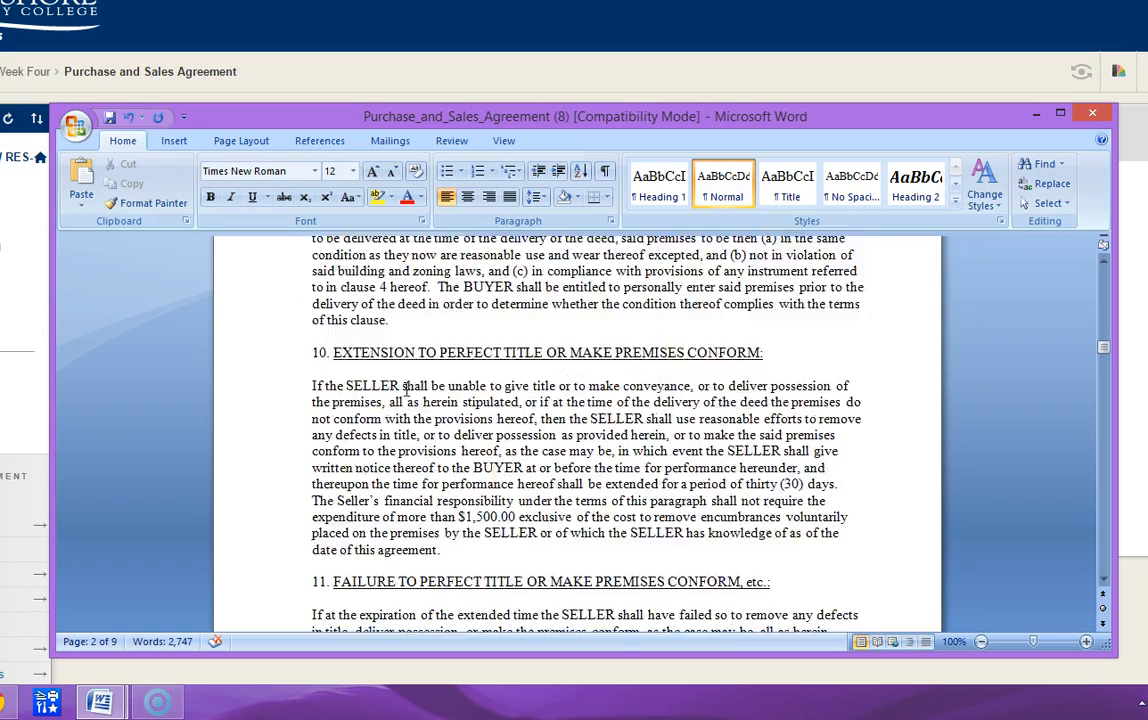
pyautogui.scroll(7, 406, 389)
pyautogui.scroll(-2, 406, 389)
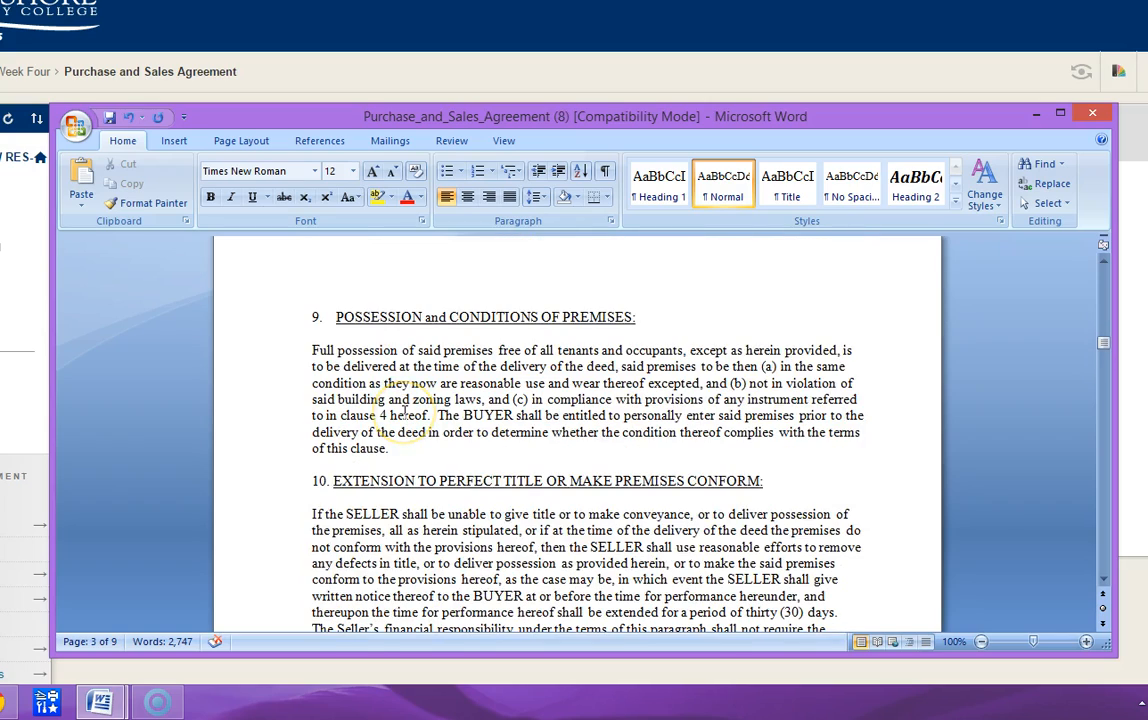
pyautogui.scroll(-4, 404, 411)
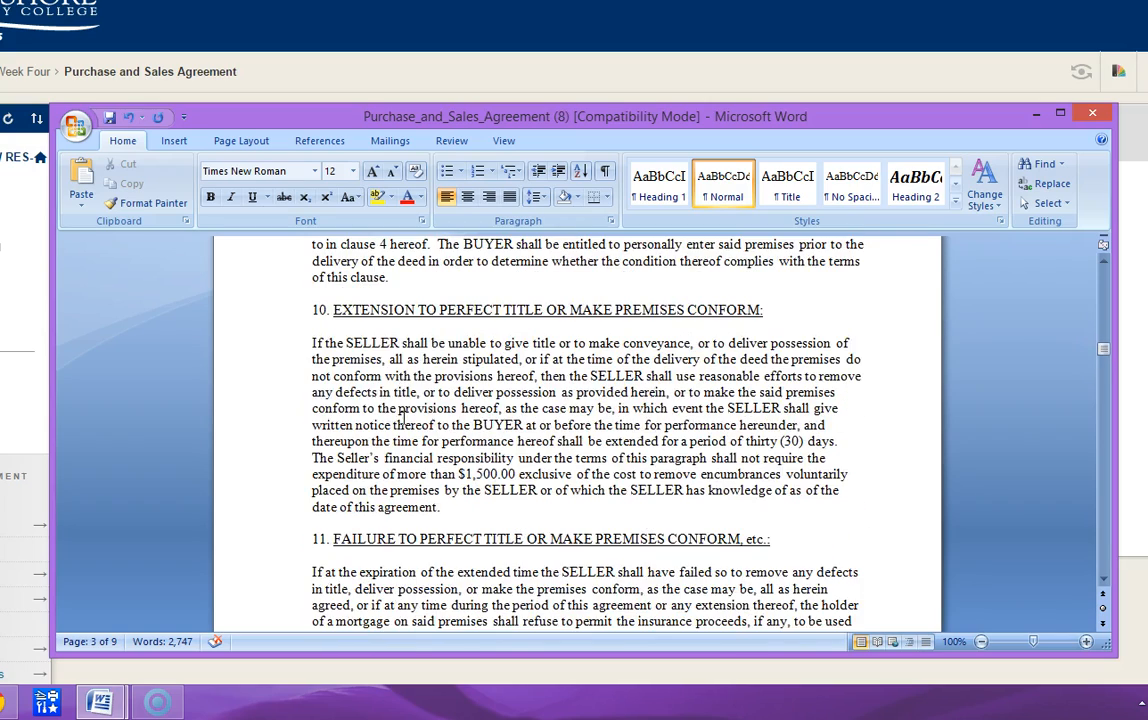
pyautogui.scroll(3, 404, 418)
pyautogui.scroll(-2, 404, 418)
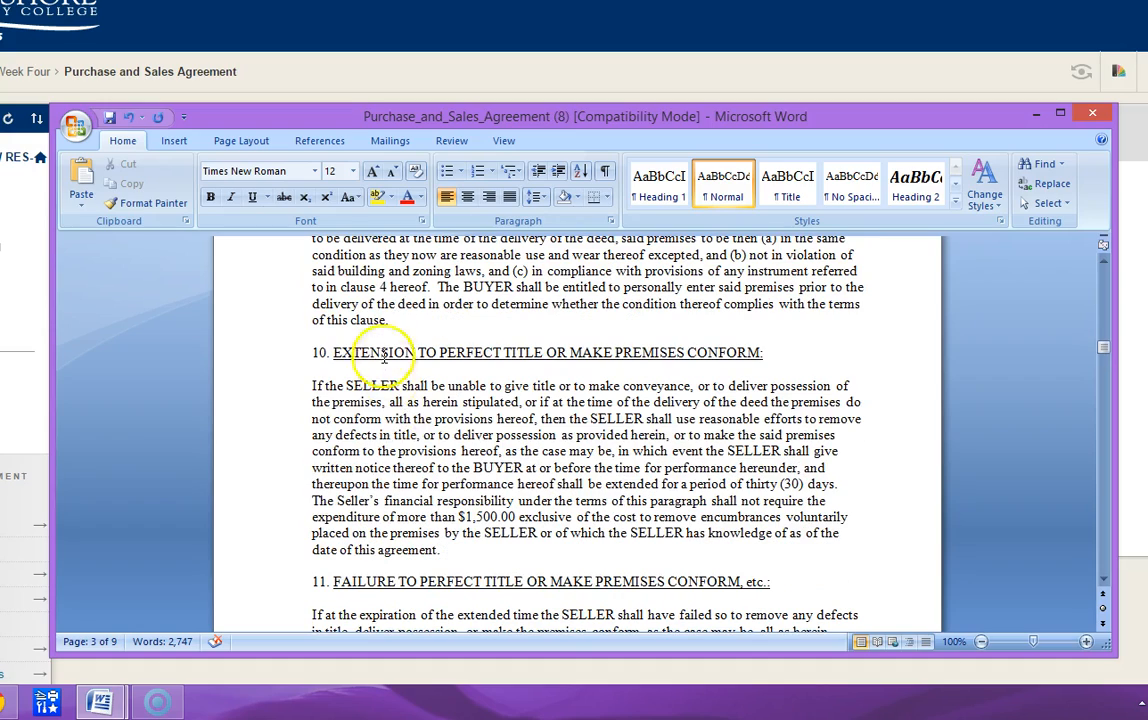
pyautogui.scroll(3, 307, 359)
pyautogui.scroll(-1, 381, 322)
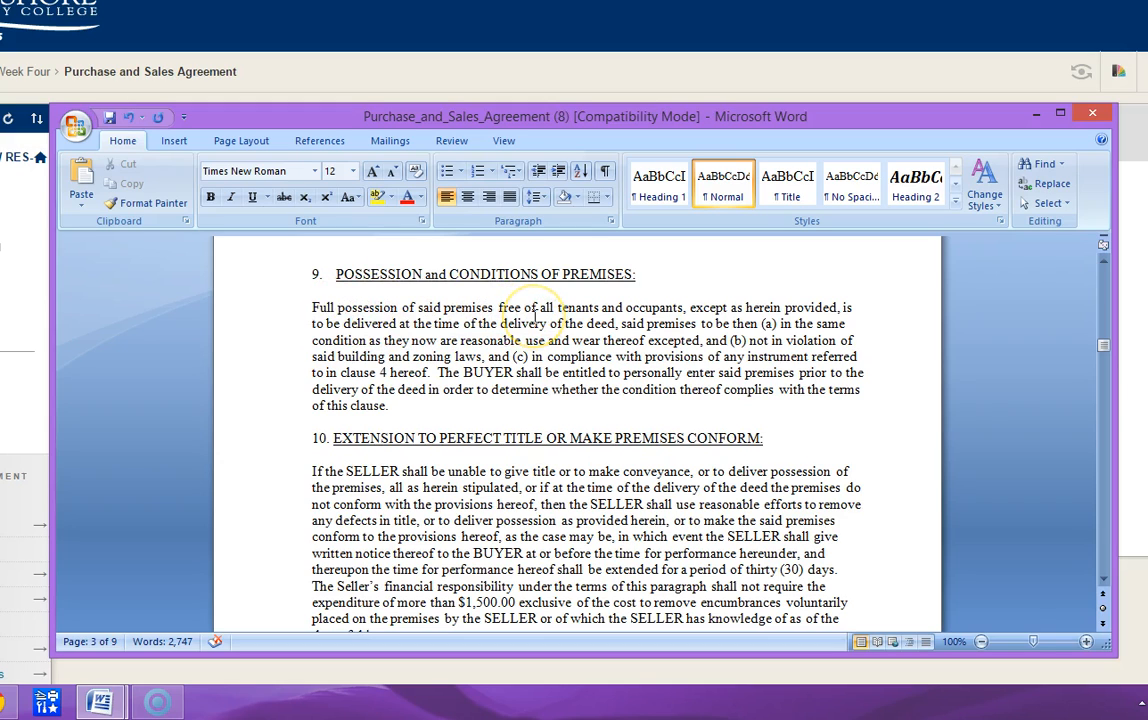
# - Review sections 10 through 14, covering title extension, failure to perfect title, the buyer's election, deed acceptance and use of money
pyautogui.scroll(-1, 535, 316)
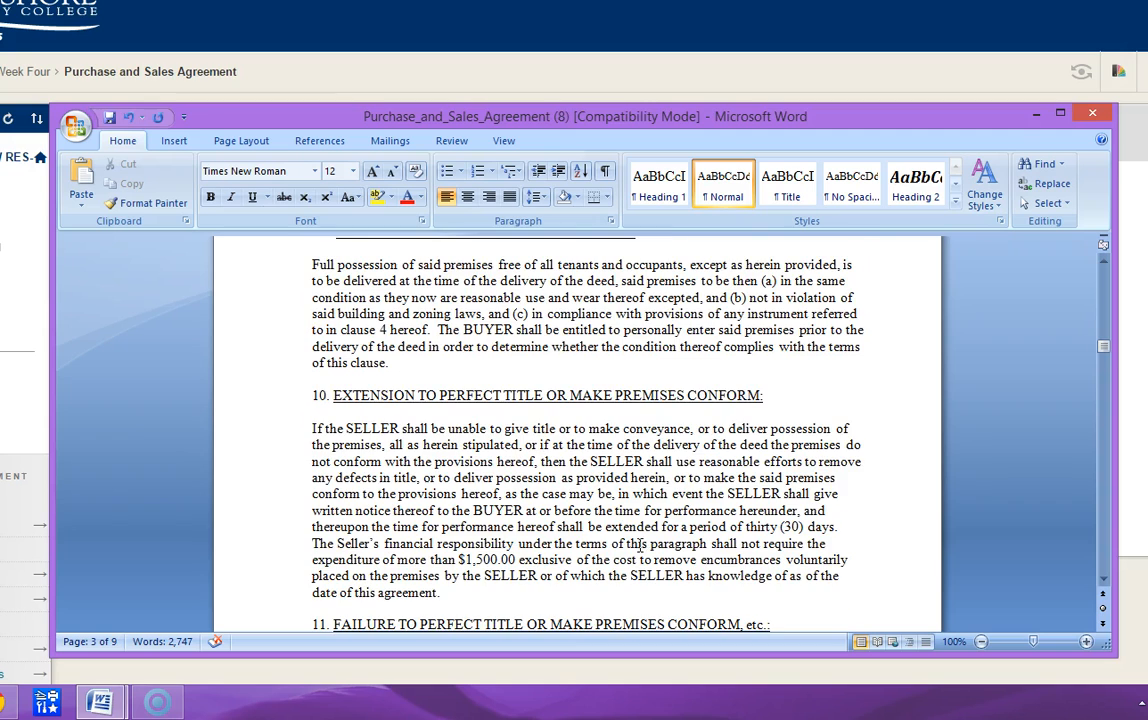
pyautogui.scroll(-6, 641, 543)
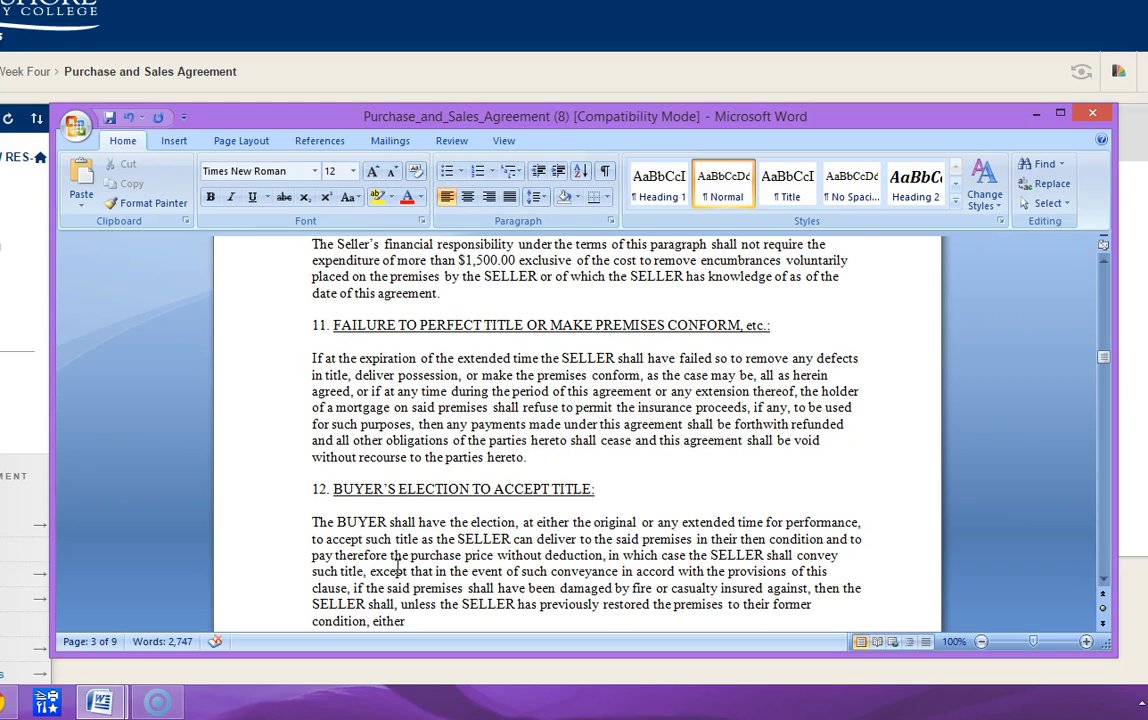
pyautogui.scroll(-2, 385, 553)
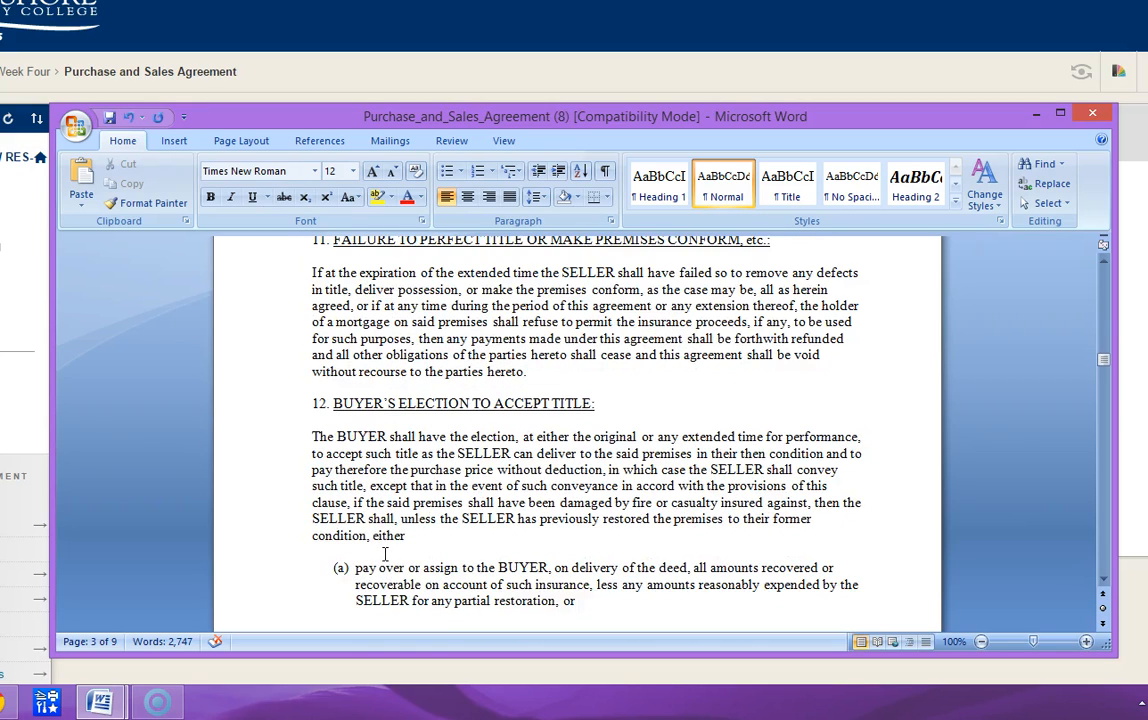
pyautogui.scroll(-9, 385, 553)
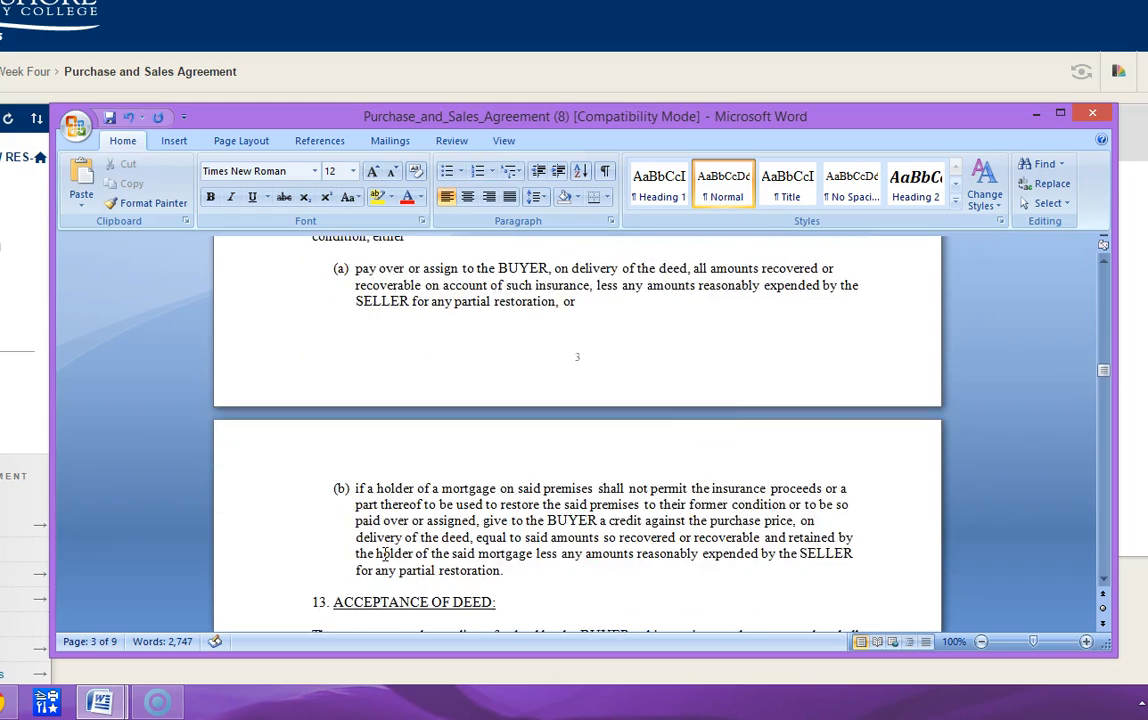
pyautogui.scroll(-5, 383, 556)
pyautogui.click(427, 563)
pyautogui.scroll(-1, 430, 560)
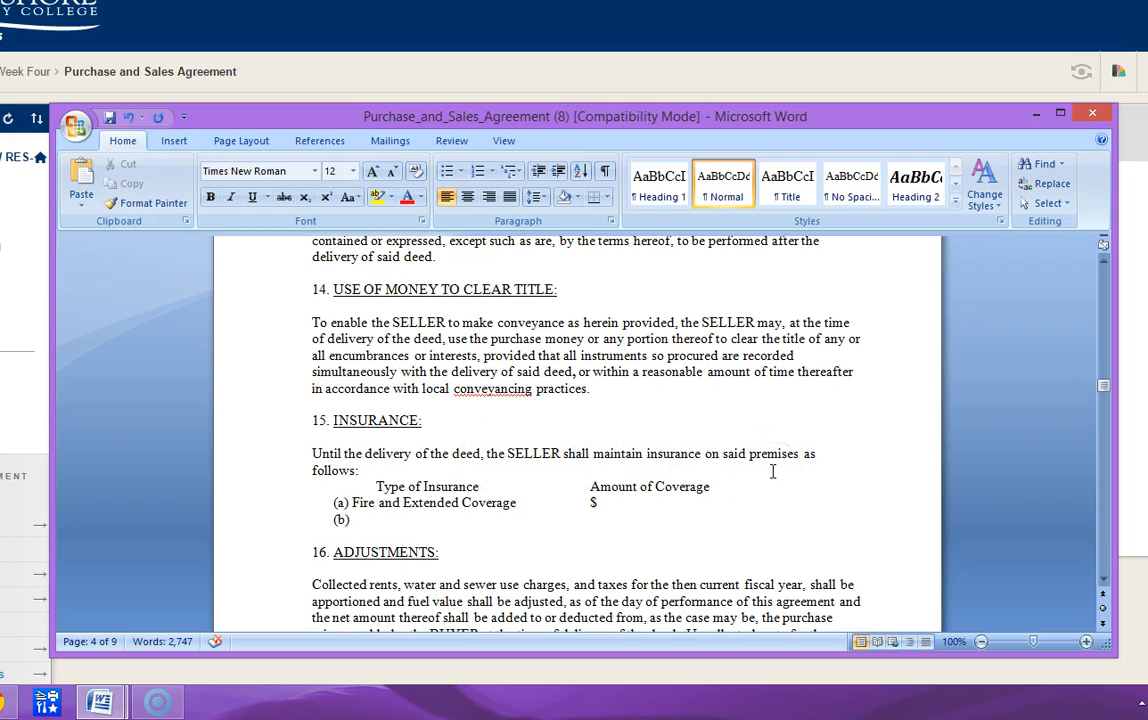
# - Enter AS IS PRESENTLY INSURED as the amount of fire and extended coverage in section 15
pyautogui.click(598, 505)
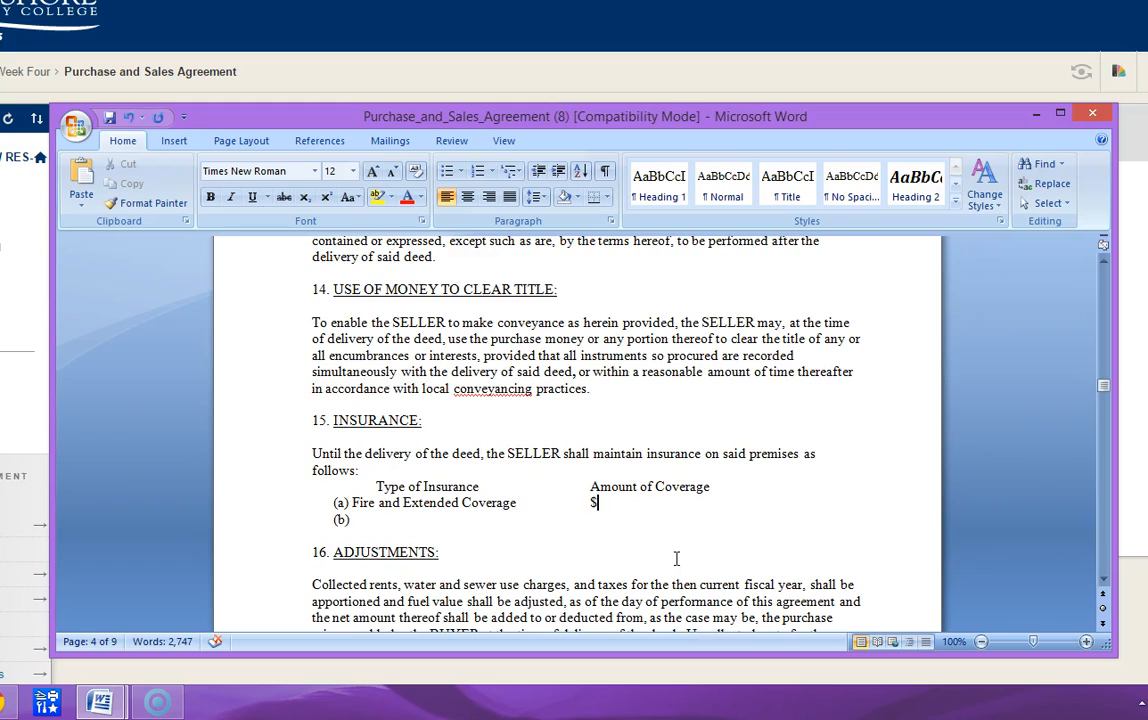
pyautogui.write('AS IS PRESENTLY INSURED')
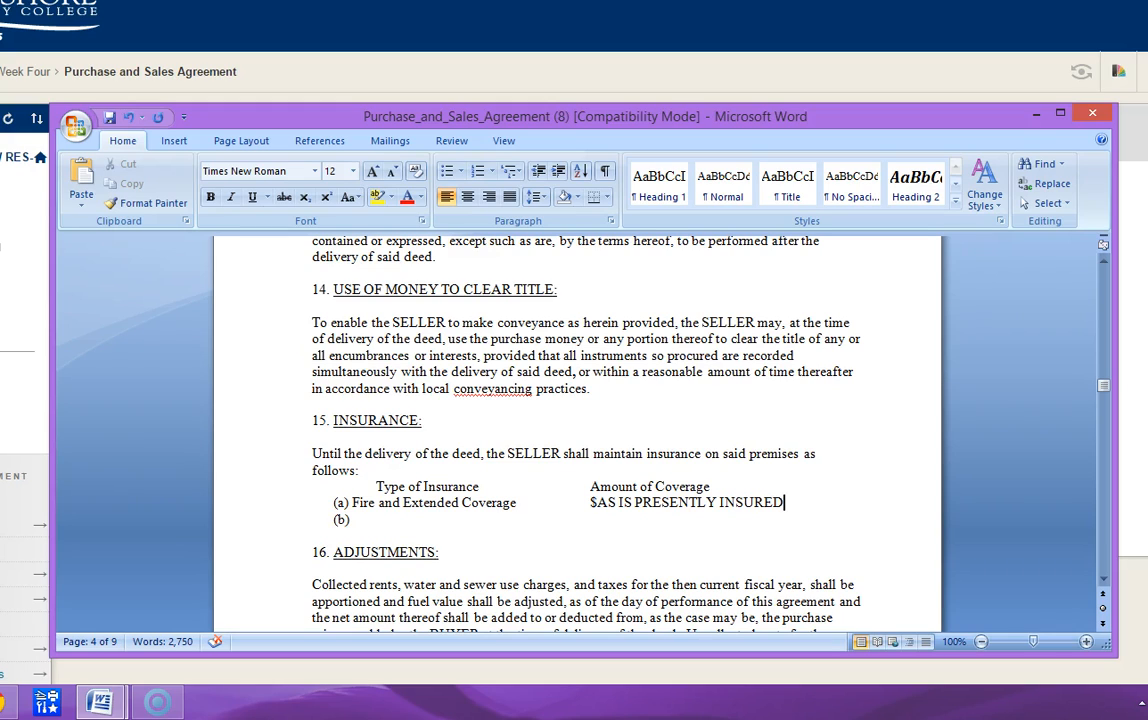
# - Clear the wording entered after the dollar sign for the fire and extended coverage amount
pyautogui.press('BackSpace')
pyautogui.write('D')
pyautogui.press('BackSpace')
pyautogui.press('BackSpace')
pyautogui.press('BackSpace')
pyautogui.press('BackSpace')
pyautogui.press('BackSpace')
pyautogui.press('BackSpace')
pyautogui.press('BackSpace')
pyautogui.press('BackSpace')
pyautogui.press('BackSpace')
pyautogui.press('BackSpace')
pyautogui.press('BackSpace')
pyautogui.press('BackSpace')
pyautogui.press('BackSpace')
pyautogui.press('BackSpace')
pyautogui.press('BackSpace')
pyautogui.press('BackSpace')
pyautogui.press('BackSpace')
pyautogui.press('BackSpace')
pyautogui.press('BackSpace')
pyautogui.press('BackSpace')
pyautogui.press('BackSpace')
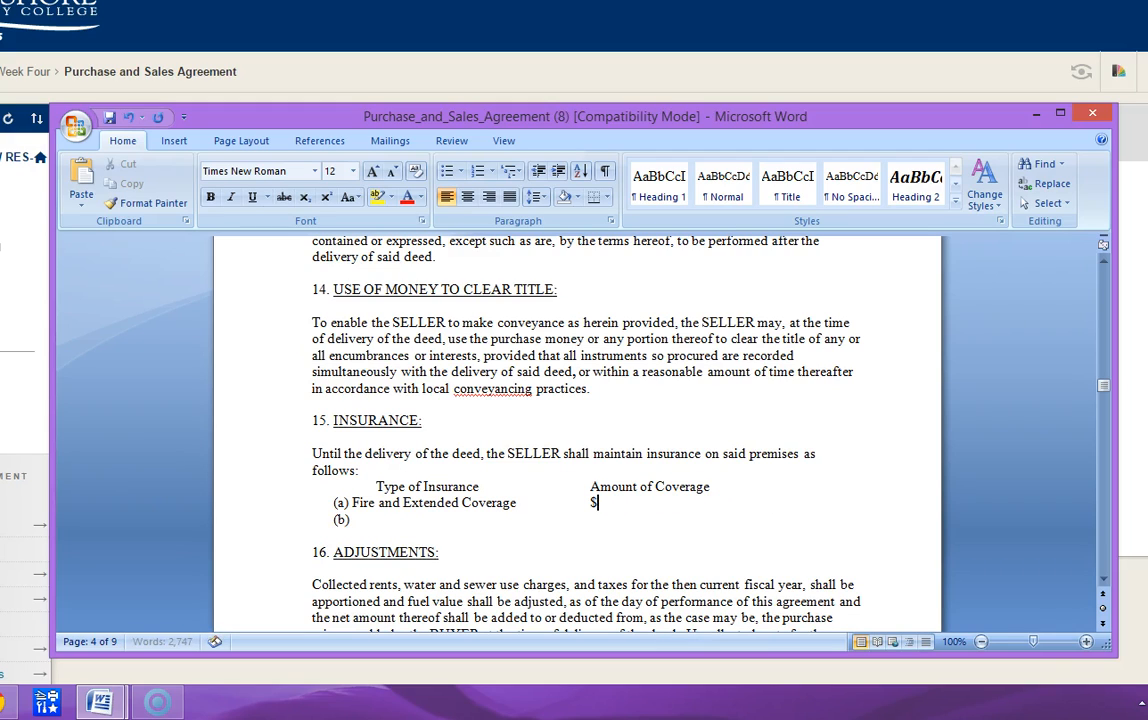
# - Enter FULL REPLACEMENT COST INSURANCE as the amount of fire and extended coverage in section 15
pyautogui.write('FULL REPLACEMENT COST INSURAN')
pyautogui.press('Return')
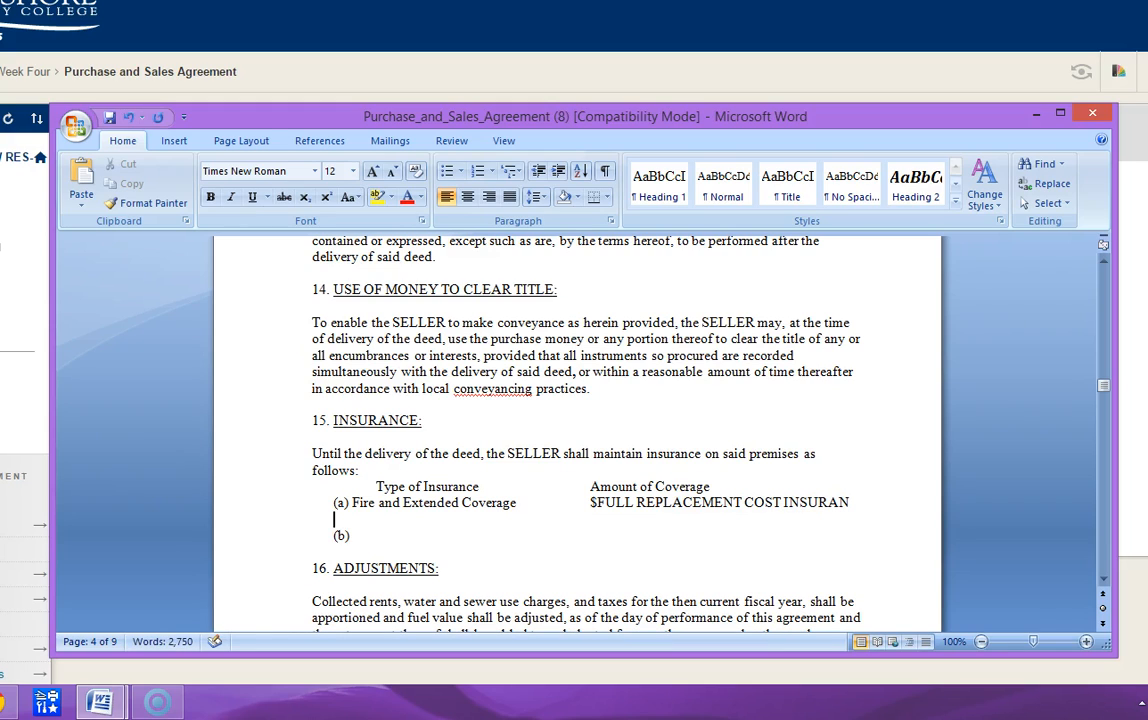
pyautogui.press('BackSpace')
pyautogui.write('CE')
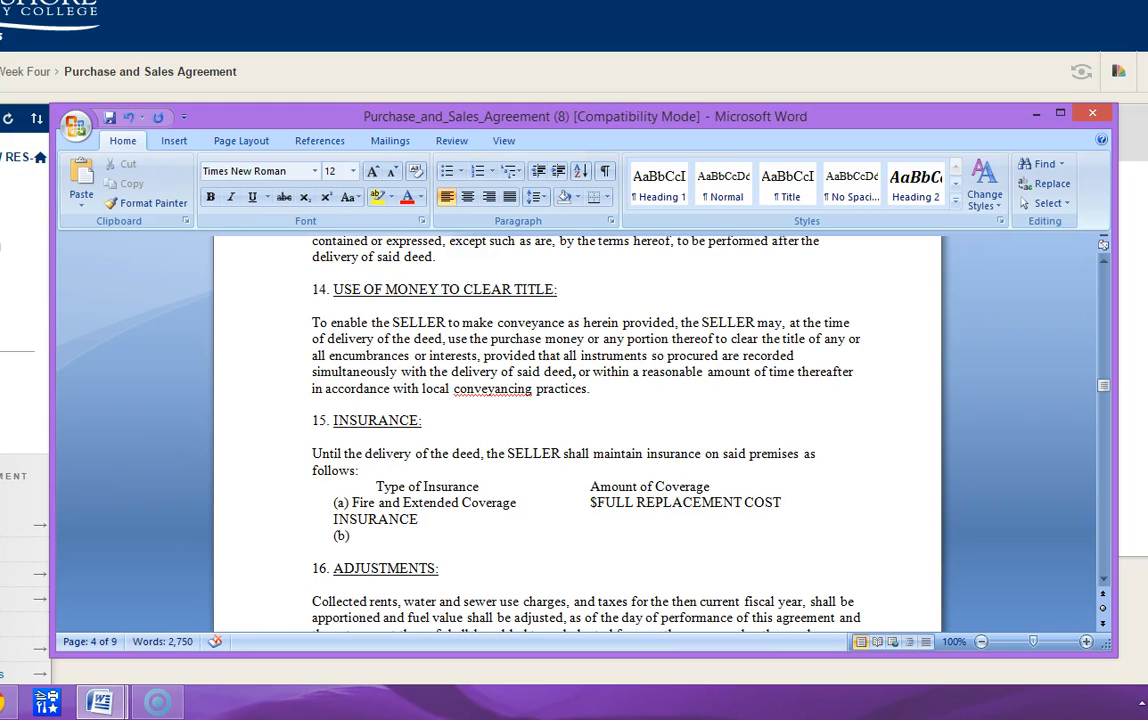
# - Reduce the spacing before the coverage amount so it fits on one line, and delete its dollar sign
pyautogui.press('Up')
pyautogui.press('Right')
pyautogui.press('Right')
pyautogui.press('Right')
pyautogui.press('Right')
pyautogui.press('Right')
pyautogui.press('Right')
pyautogui.press('Right')
pyautogui.press('Right')
pyautogui.press('Right')
pyautogui.press('Right')
pyautogui.press('Right')
pyautogui.press('Right')
pyautogui.press('Right')
pyautogui.press('Right')
pyautogui.press('Right')
pyautogui.press('Right')
pyautogui.press('Right')
pyautogui.press('Right')
pyautogui.press('Right')
pyautogui.press('Right')
pyautogui.press('Left')
pyautogui.press('Left')
pyautogui.press('Left')
pyautogui.press('Delete')
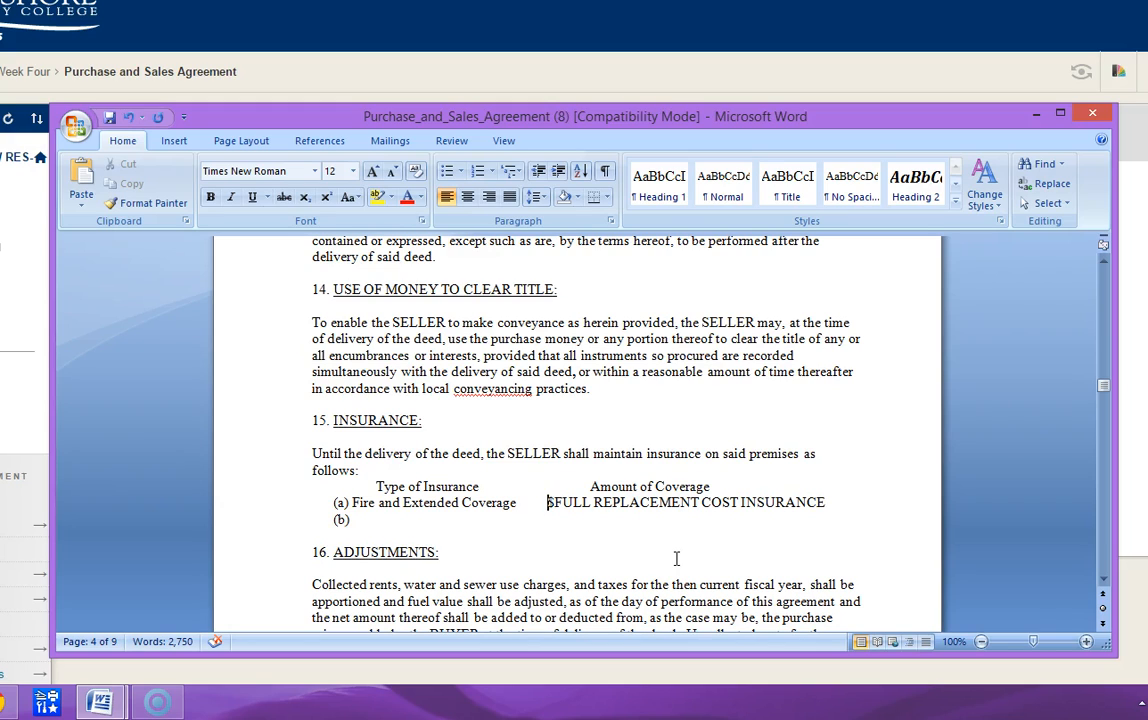
pyautogui.press('Delete')
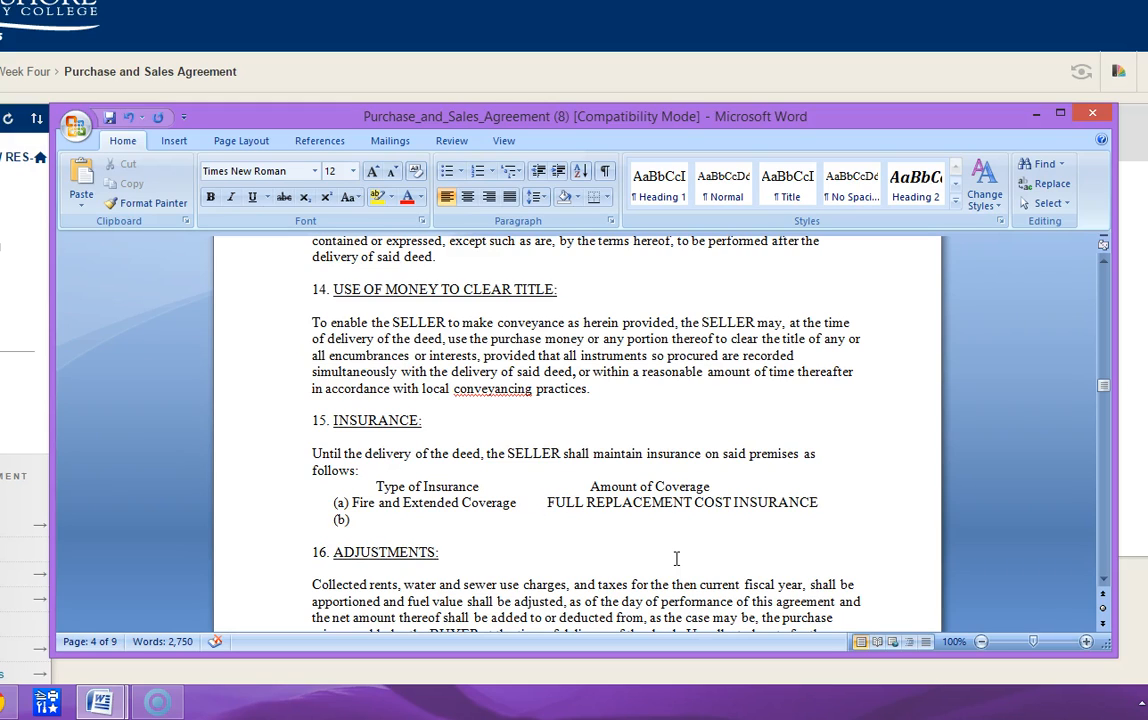
# - Review section 16 on adjustments and section 17 on unassessed and abated taxes
pyautogui.press('Down')
pyautogui.press('Down')
pyautogui.press('Down')
pyautogui.press('Down')
pyautogui.press('Down')
pyautogui.press('Down')
pyautogui.press('Down')
pyautogui.press('Down')
pyautogui.press('Down')
pyautogui.press('Down')
pyautogui.press('Down')
pyautogui.press('Down')
pyautogui.press('Down')
pyautogui.press('Down')
pyautogui.press('Down')
pyautogui.press('Down')
pyautogui.press('Down')
pyautogui.press('Down')
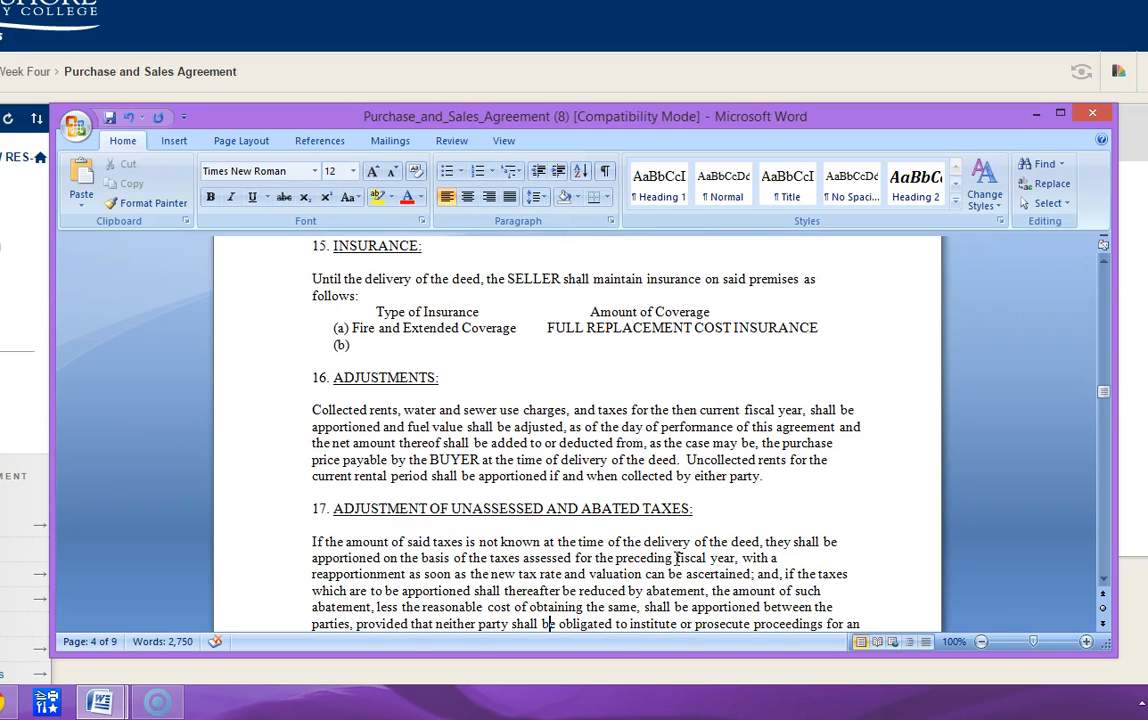
pyautogui.press('Down')
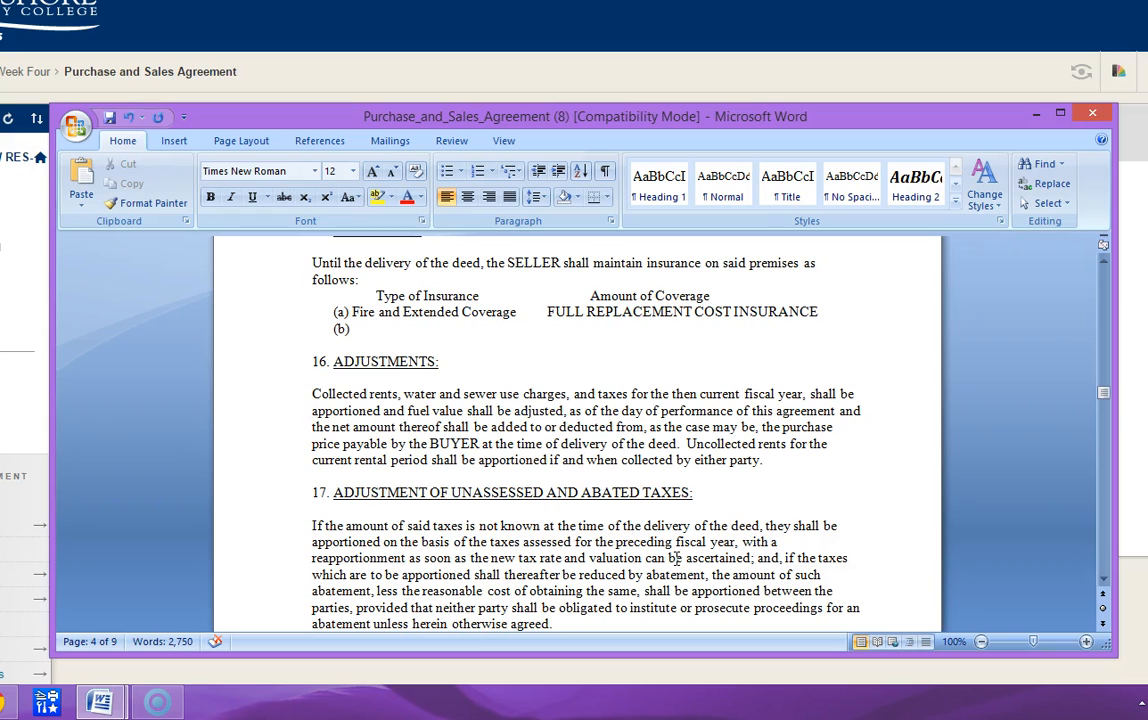
pyautogui.scroll(-5, 676, 558)
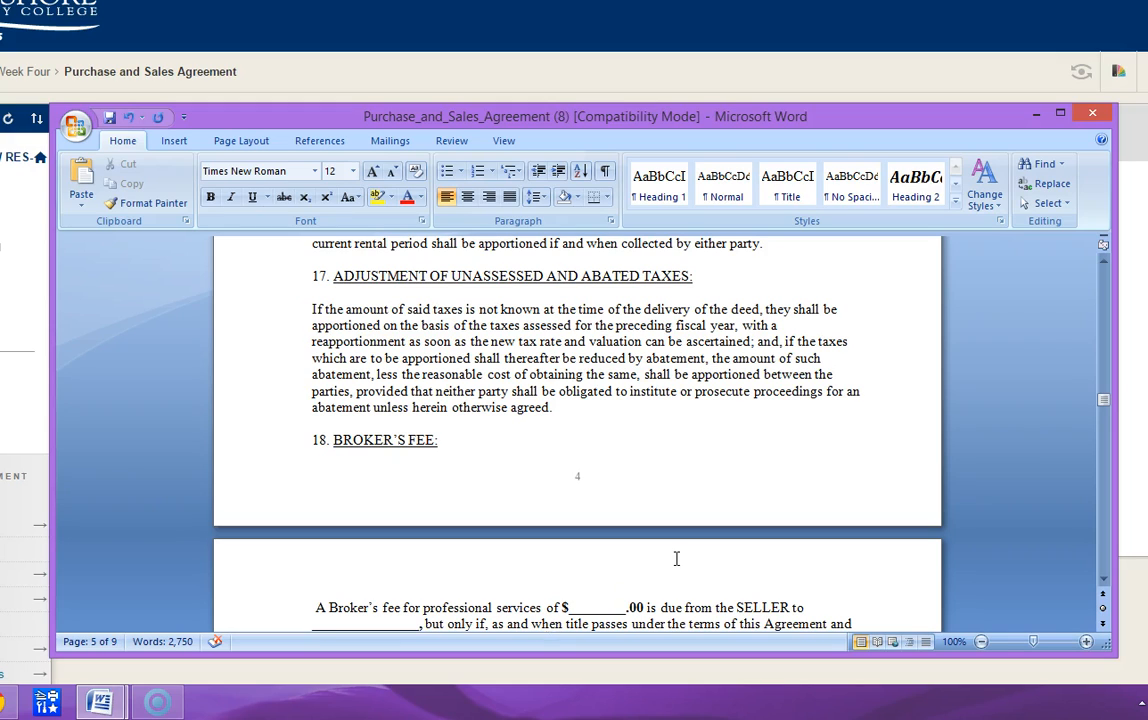
# - Insert blank lines before the section 18 Broker's Fee heading to move it onto the next page with its paragraph
pyautogui.press('Down')
pyautogui.press('Up')
pyautogui.press('Up')
pyautogui.press('Up')
pyautogui.press('Up')
pyautogui.press('Up')
pyautogui.press('Return')
pyautogui.press('Return')
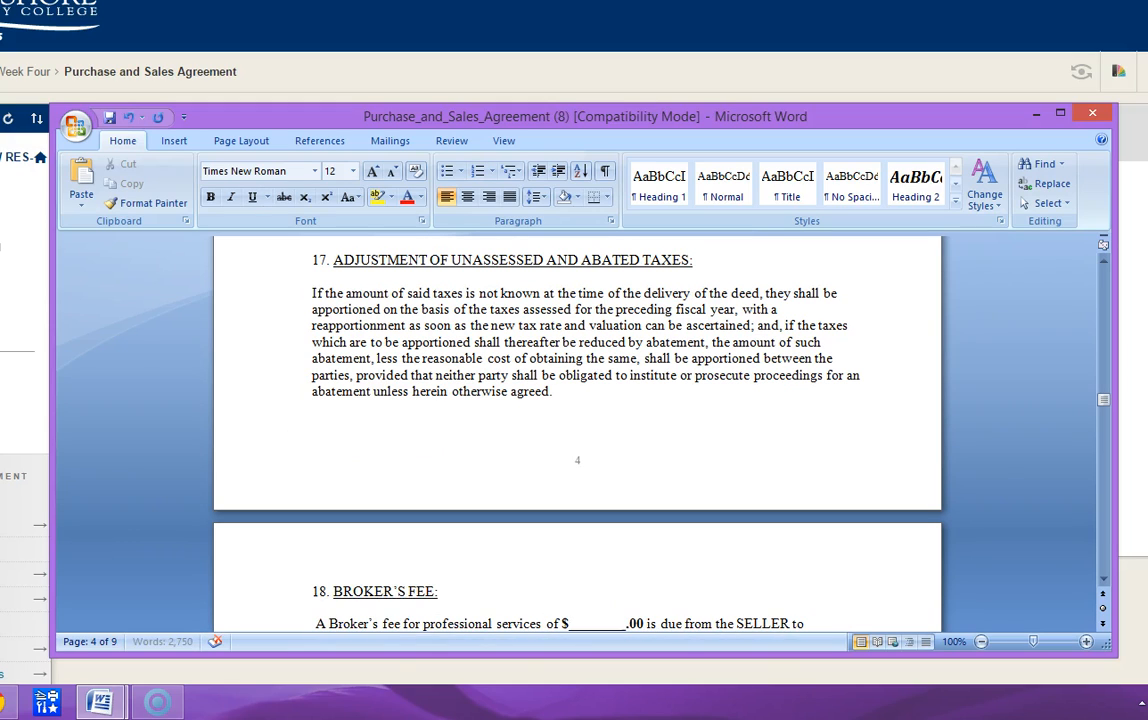
# - Enter 12,500.00 in the broker's fee amount blank in section 18
pyautogui.press('Down')
pyautogui.press('Down')
pyautogui.press('Down')
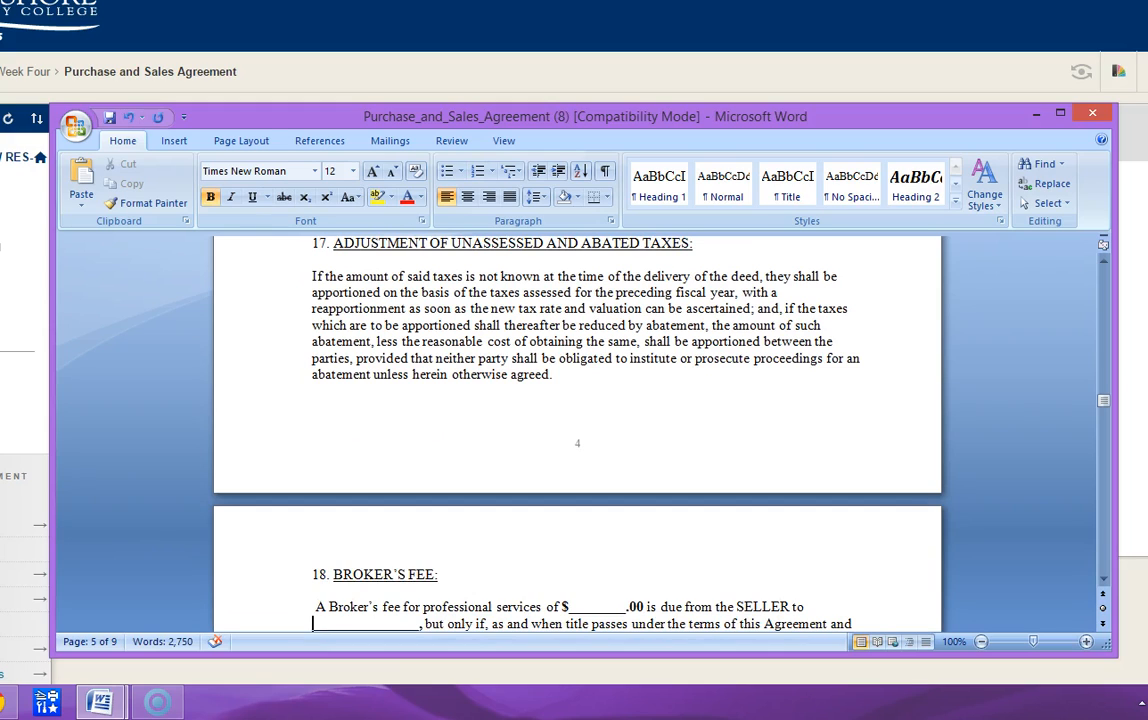
pyautogui.press('Up')
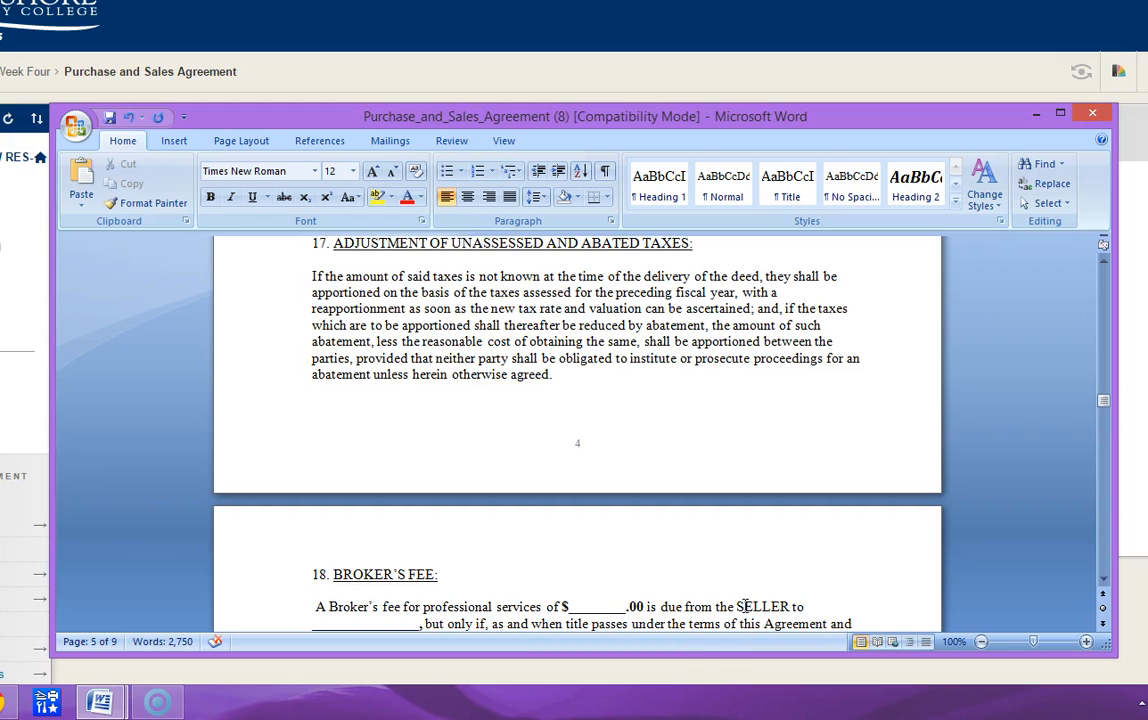
pyautogui.click(575, 607)
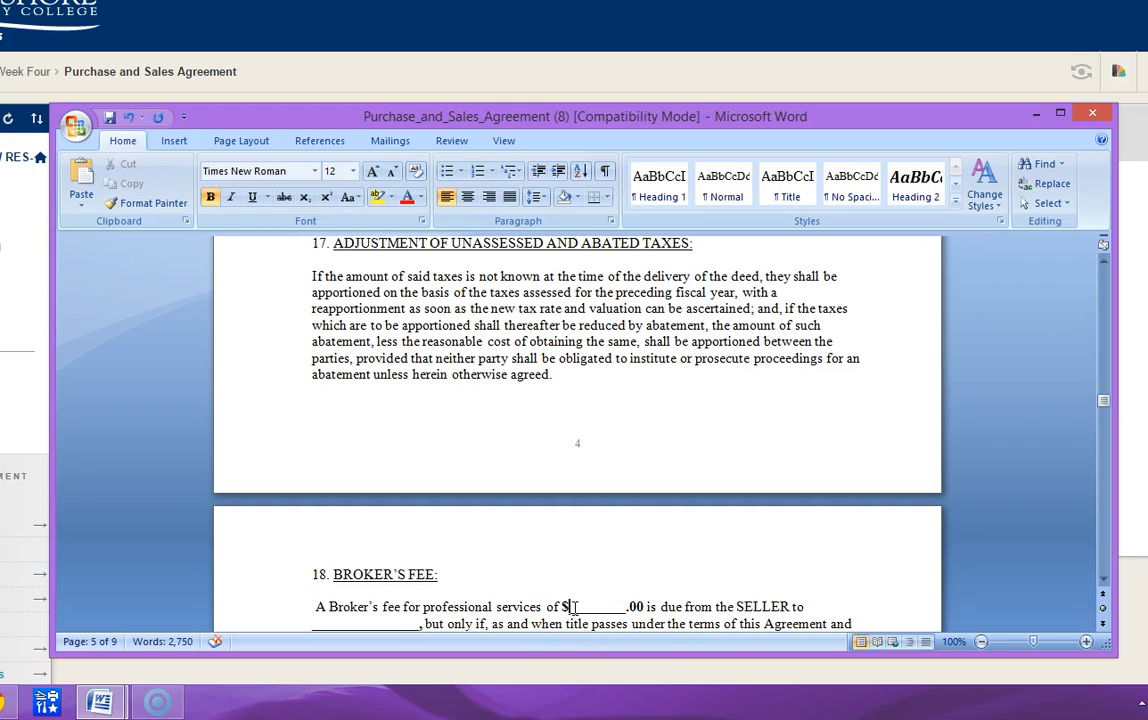
pyautogui.write('12,500')
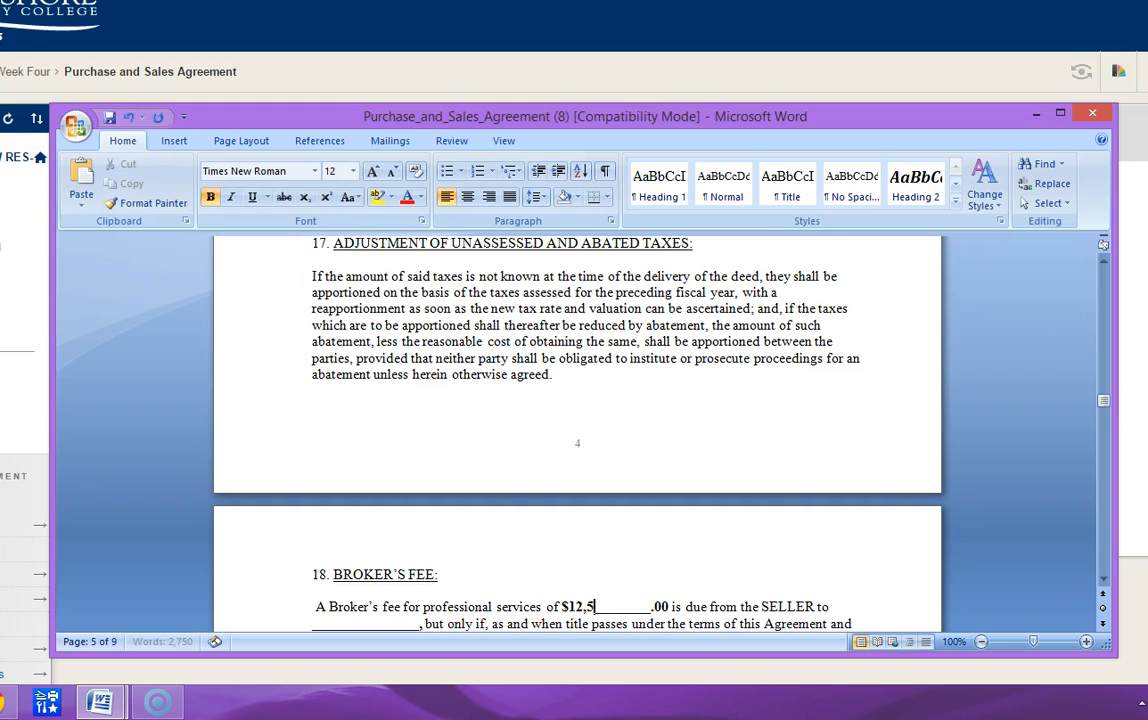
pyautogui.write('.00')
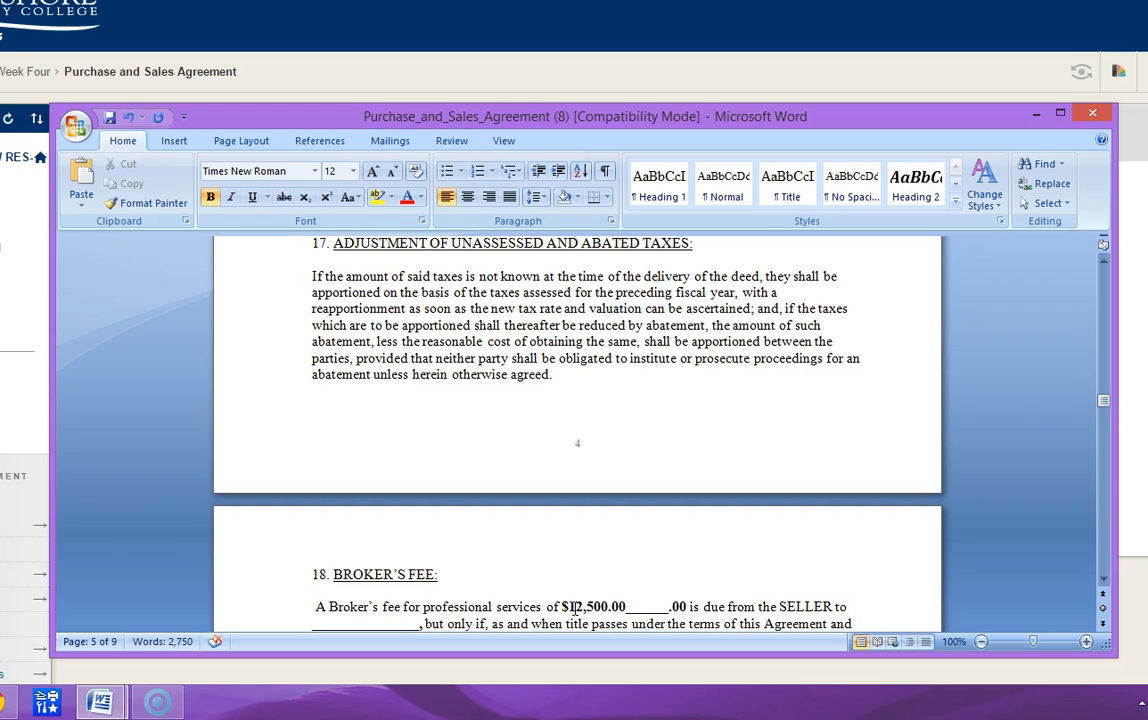
# - Remove the duplicate cents and leftover underscores so the broker's fee reads $12,500.00
pyautogui.press('BackSpace')
pyautogui.press('BackSpace')
pyautogui.press('Delete')
pyautogui.press('Delete')
pyautogui.press('Delete')
pyautogui.press('Delete')
pyautogui.press('Delete')
pyautogui.press('Delete')
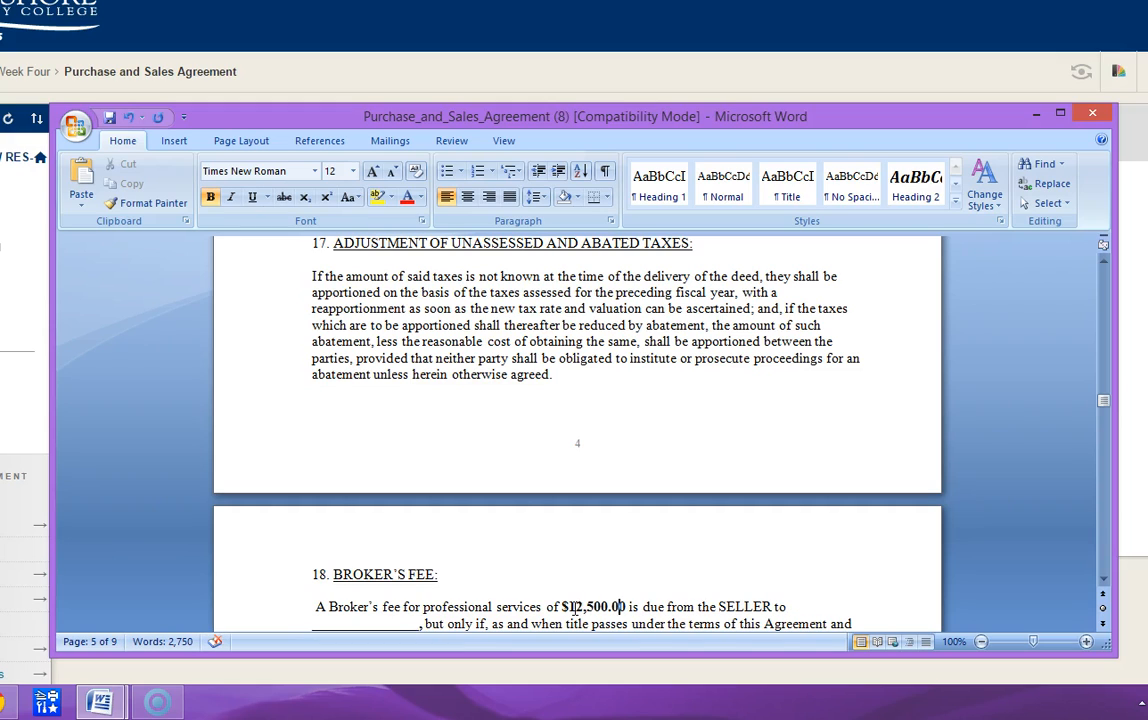
# - Enter Century 21 as the broker receiving the fee in section 18 and delete the blank's underscores
pyautogui.press('Left')
pyautogui.press('Left')
pyautogui.write('Cn')
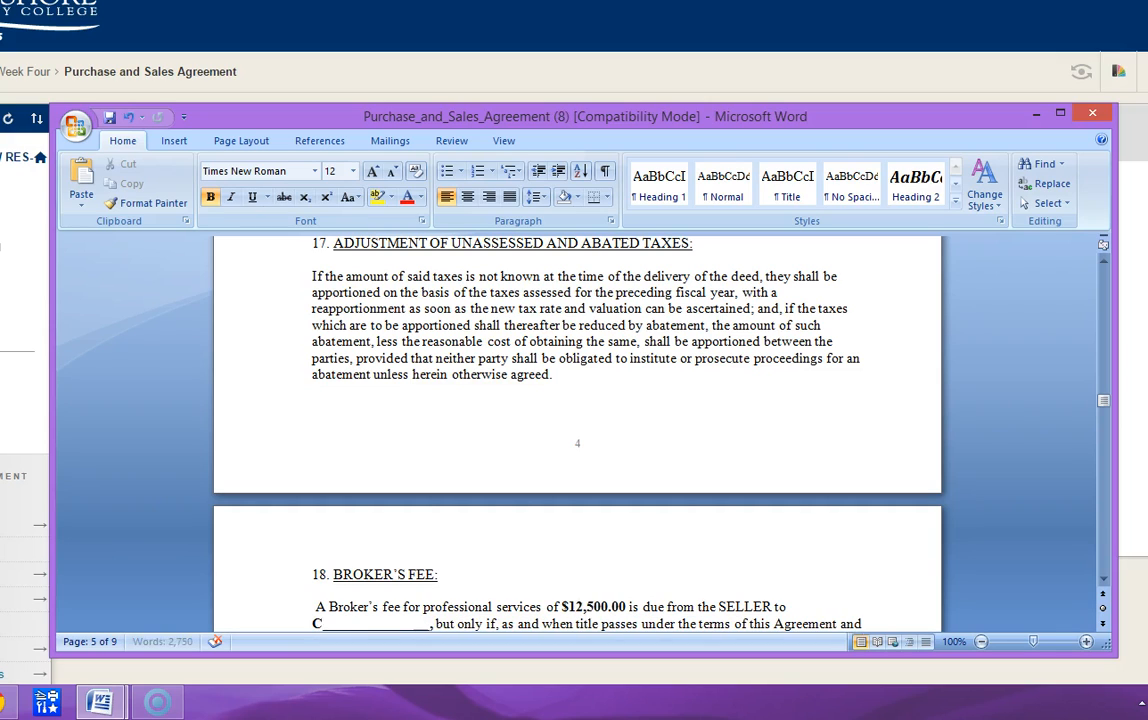
pyautogui.press('BackSpace')
pyautogui.write('e')
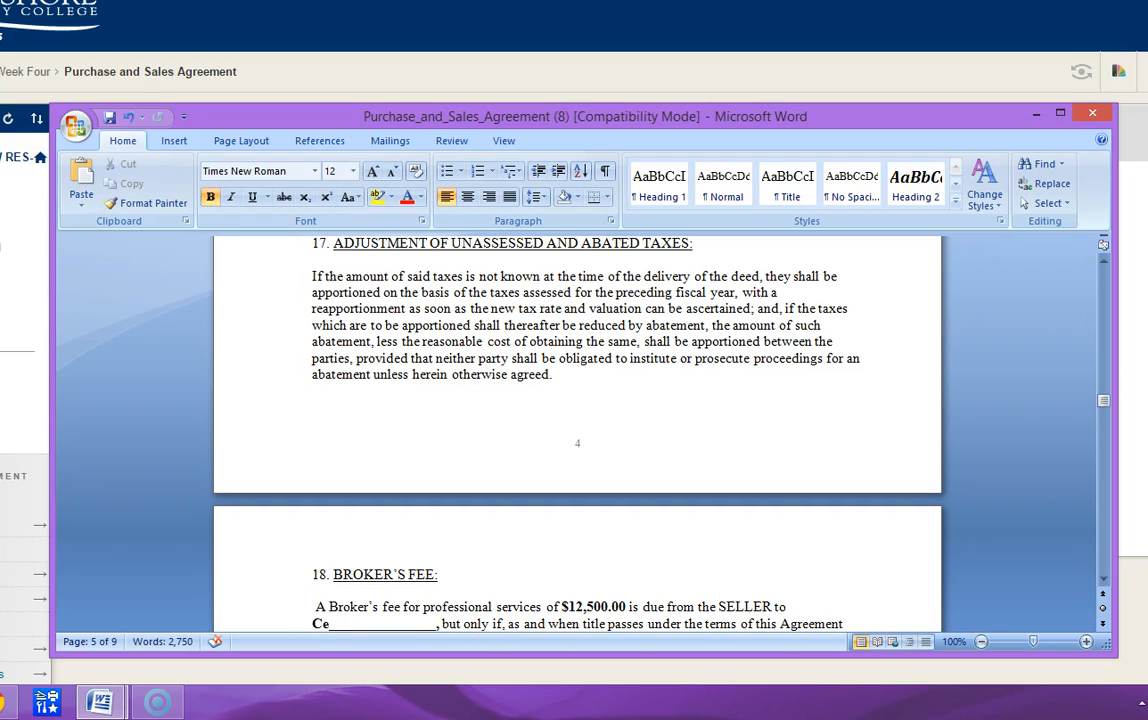
pyautogui.write('nt')
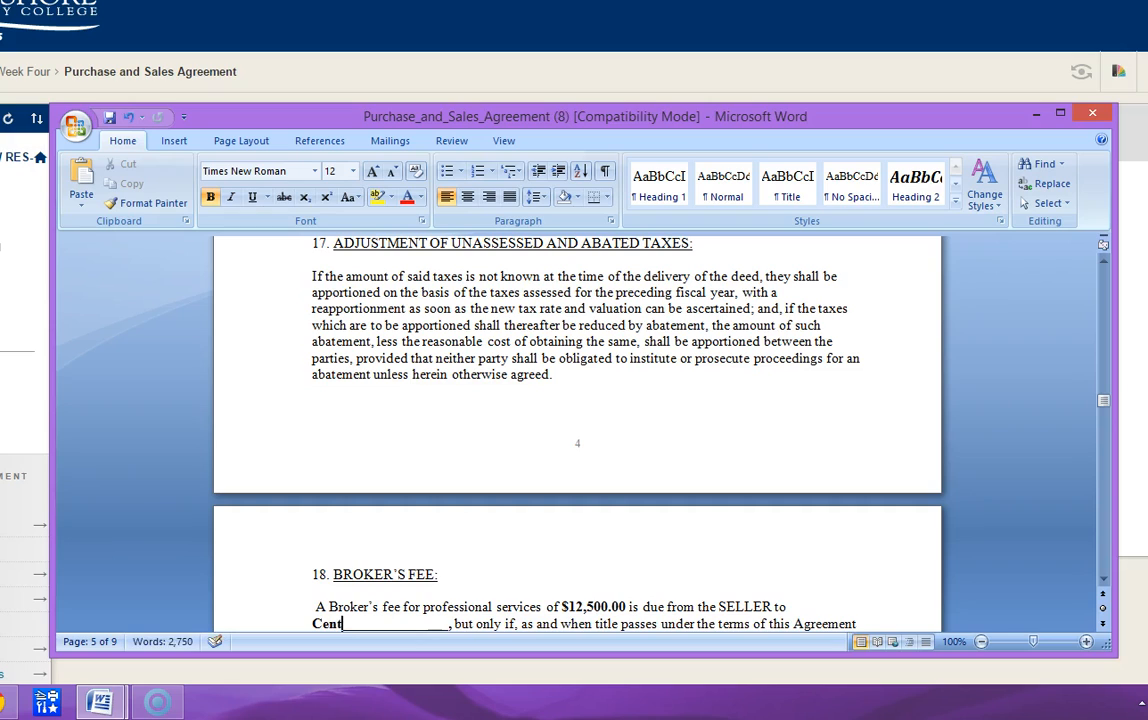
pyautogui.write('ury 21')
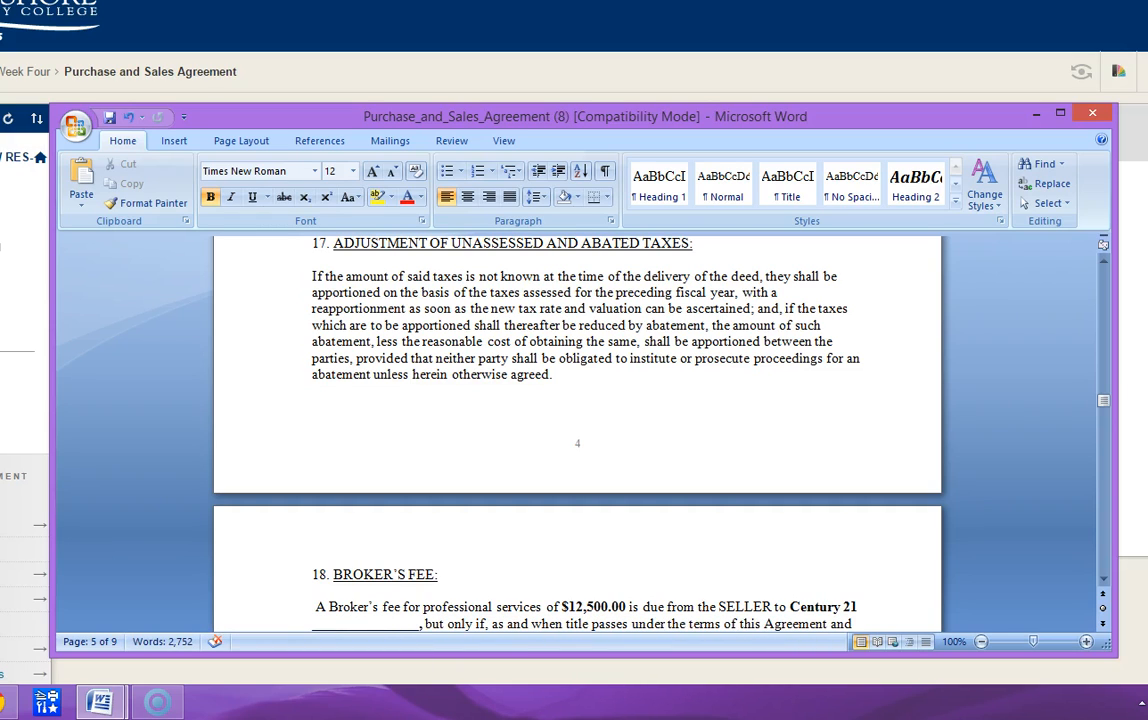
pyautogui.press('Delete')
pyautogui.press('Delete')
pyautogui.press('Delete')
pyautogui.press('Delete')
pyautogui.press('Delete')
pyautogui.press('Delete')
pyautogui.press('Delete')
pyautogui.press('Delete')
pyautogui.press('Delete')
pyautogui.press('Delete')
pyautogui.press('Delete')
pyautogui.press('Delete')
pyautogui.press('Delete')
pyautogui.press('Delete')
pyautogui.press('Delete')
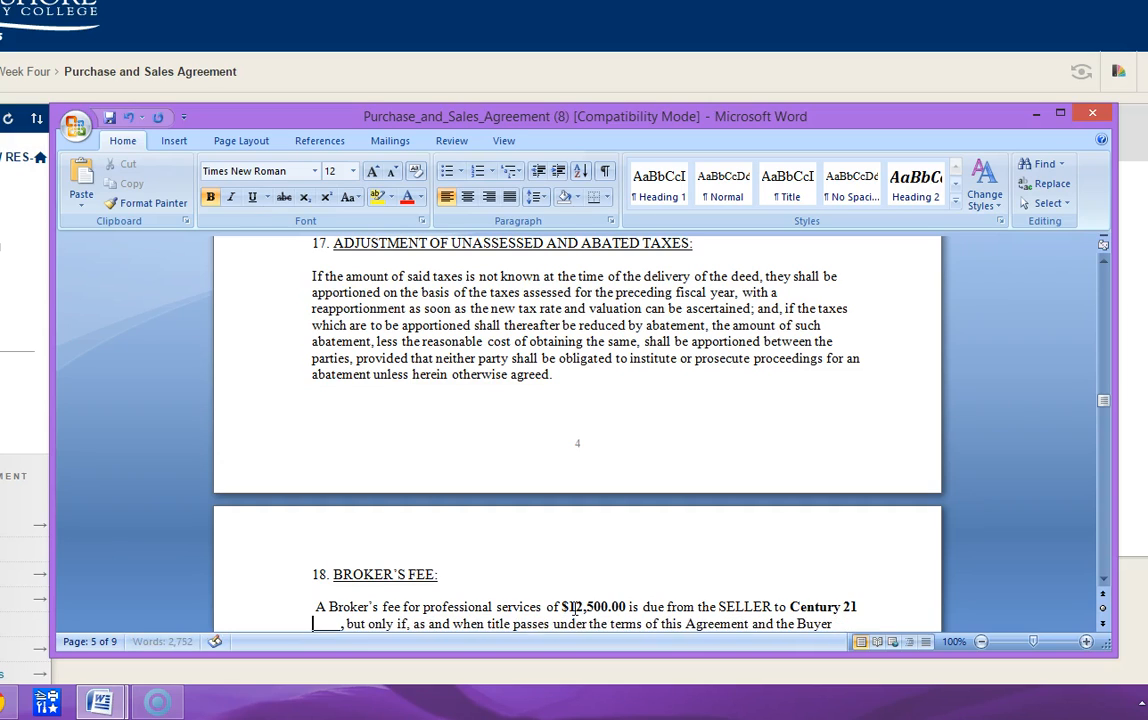
pyautogui.press('Delete')
pyautogui.press('Delete')
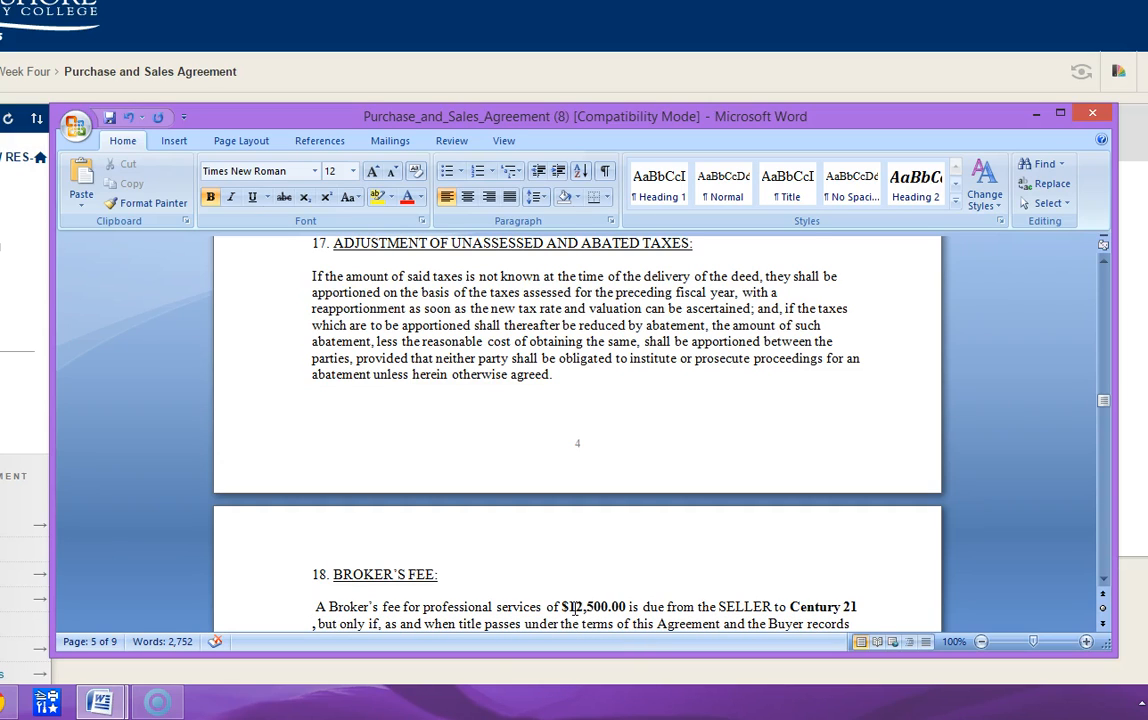
# - Add "and Coldwell" after Century 21 in the broker's fee clause, correcting the spelling with the missing d
pyautogui.write('aan')
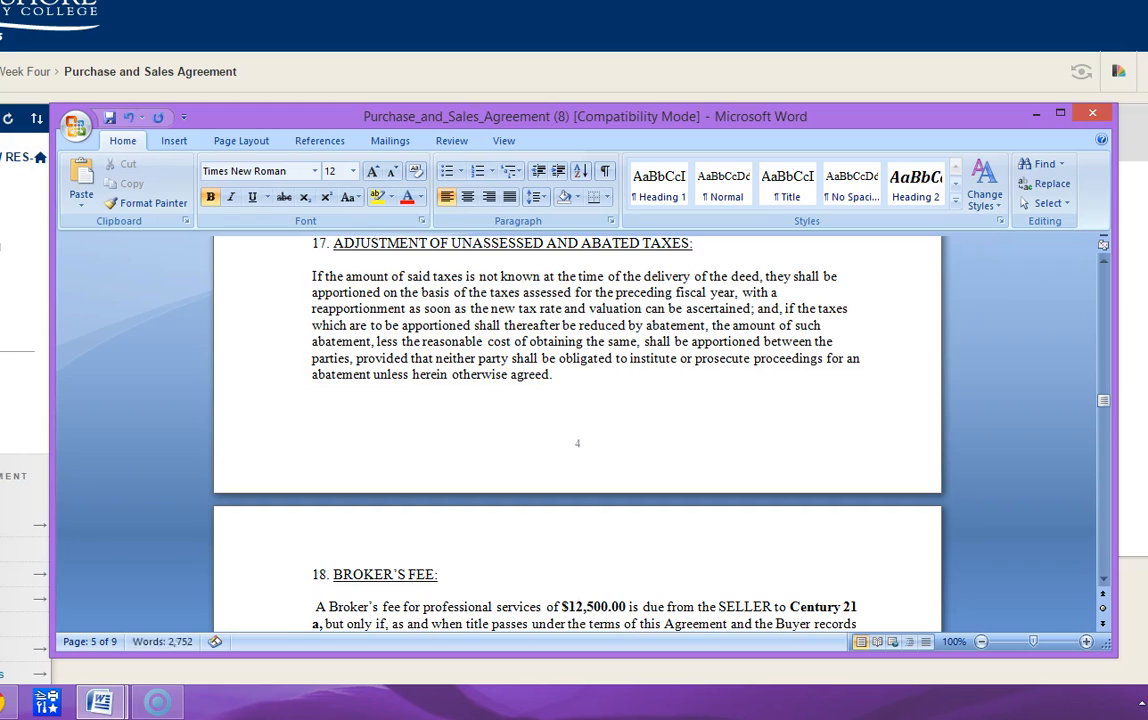
pyautogui.press('BackSpace')
pyautogui.press('BackSpace')
pyautogui.write('nd Colwell')
pyautogui.press('Left')
pyautogui.press('Left')
pyautogui.press('Left')
pyautogui.press('Left')
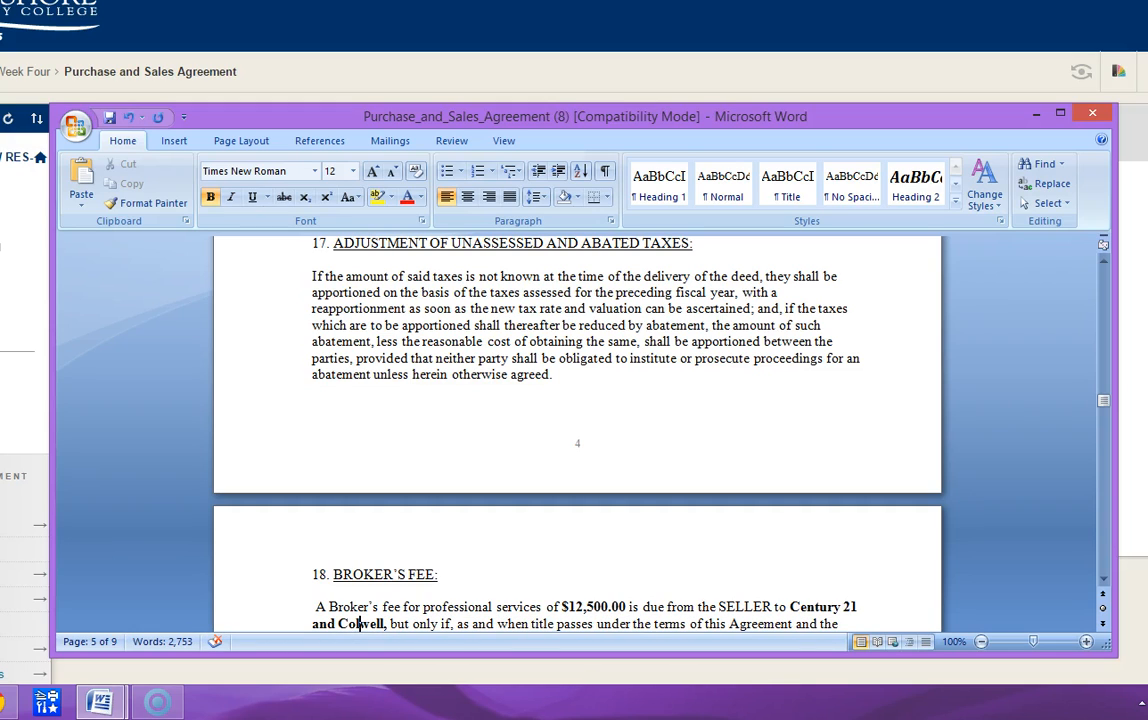
pyautogui.write('d')
pyautogui.press('Right')
pyautogui.press('Right')
pyautogui.press('Right')
pyautogui.press('Right')
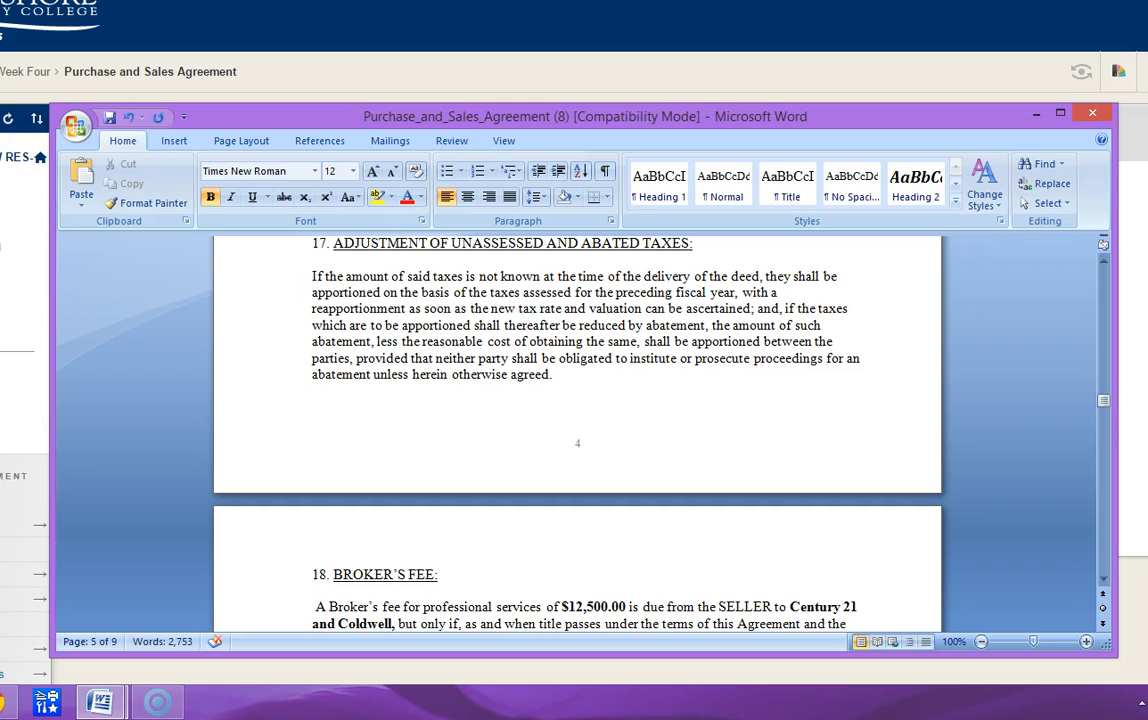
# - Extend the second broker's name after Coldwell with "Hunneman and Banker"
pyautogui.write('B')
pyautogui.press('BackSpace')
pyautogui.write('Hunnemn')
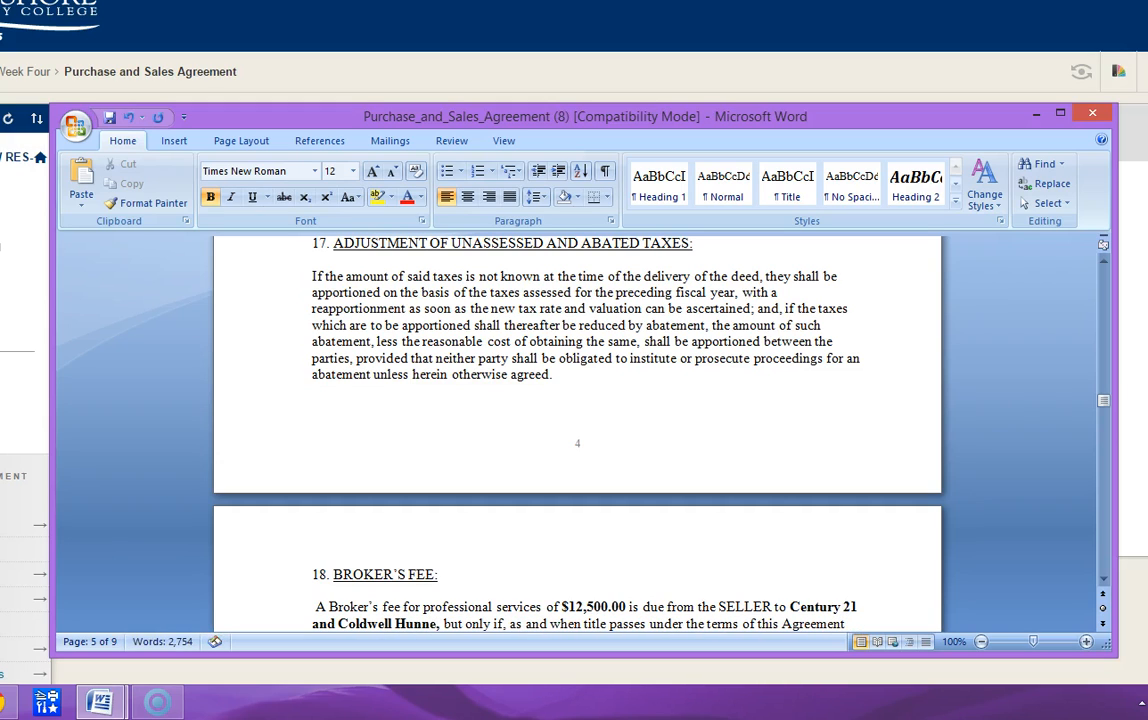
pyautogui.press('BackSpace')
pyautogui.write('an an')
pyautogui.write('d Bank')
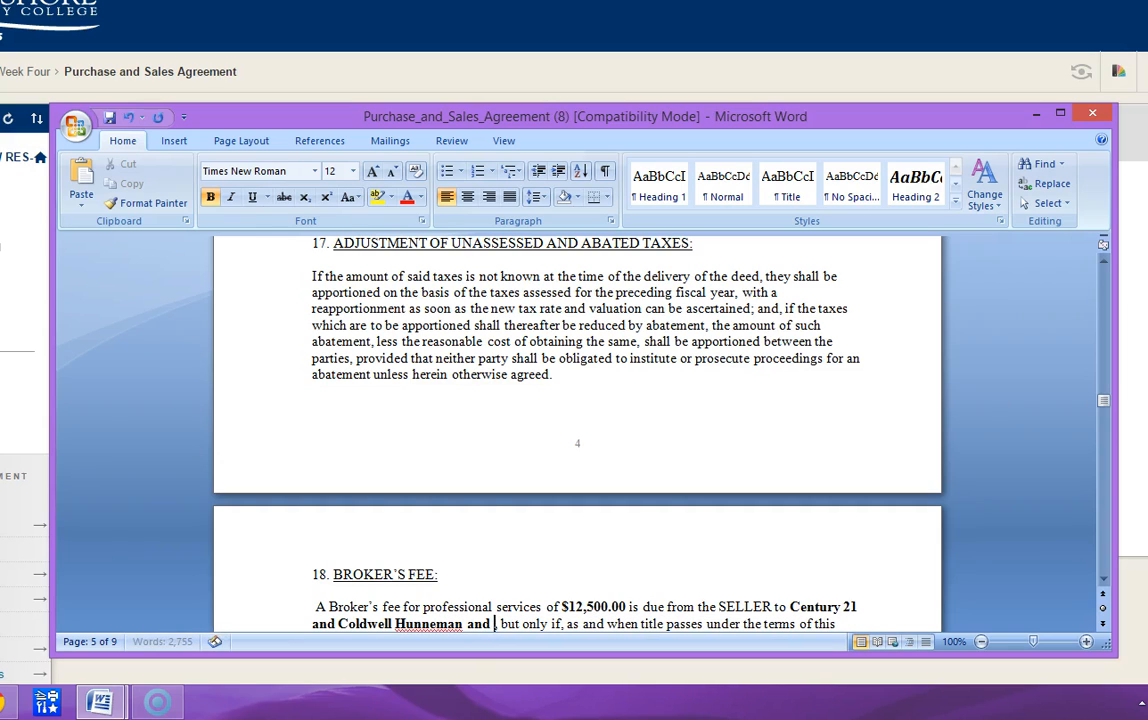
pyautogui.write('er')
# - Delete the extra "and" so the second broker reads Coldwell Hunneman Banker
pyautogui.press('Left')
pyautogui.press('Left')
pyautogui.press('Left')
pyautogui.press('Left')
pyautogui.press('Left')
pyautogui.press('Left')
pyautogui.press('Left')
pyautogui.press('Left')
pyautogui.press('Left')
pyautogui.press('Left')
pyautogui.press('Left')
pyautogui.press('Left')
pyautogui.press('Right')
pyautogui.press('Right')
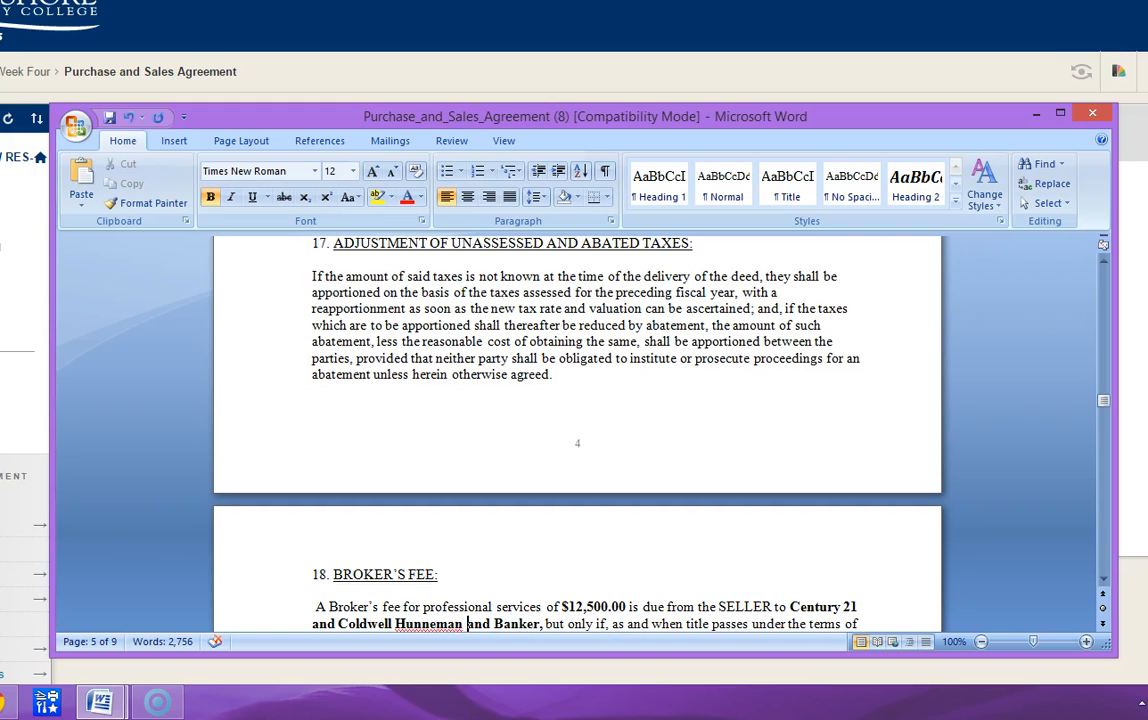
pyautogui.press('Delete')
pyautogui.press('Delete')
pyautogui.press('Delete')
pyautogui.press('Delete')
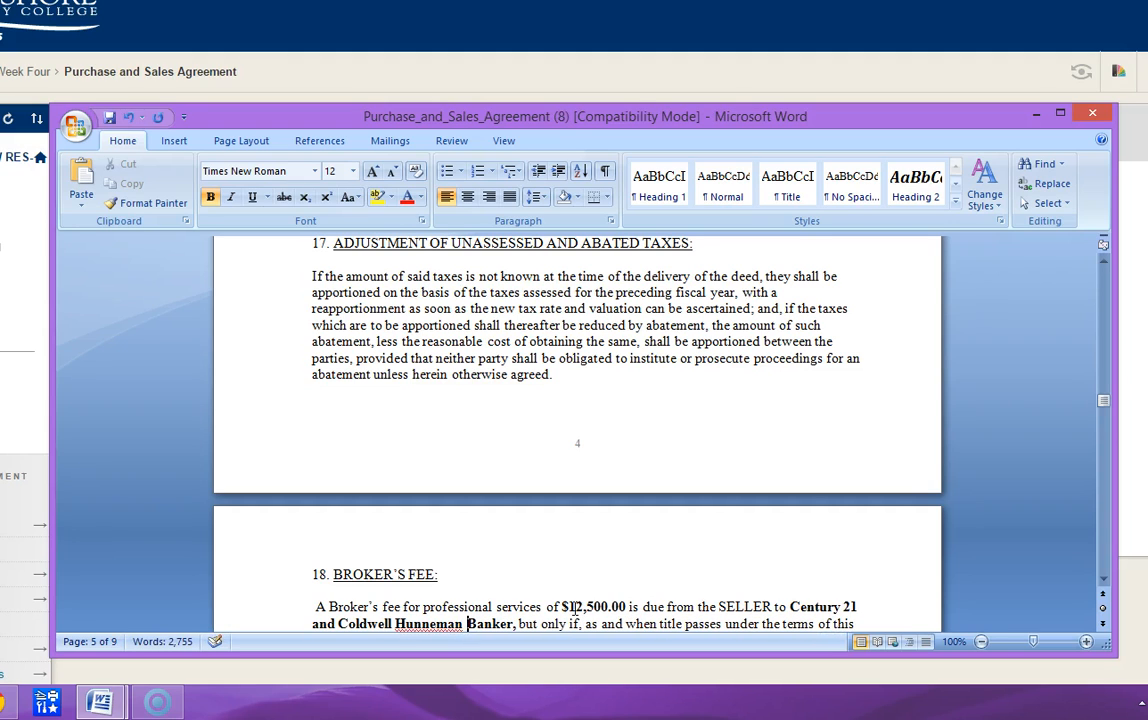
# - Copy the broker names Century 21 and Coldwell Hunneman Banker from the broker's fee clause in section 18
pyautogui.press('Down')
pyautogui.press('Down')
pyautogui.press('Down')
pyautogui.press('Down')
pyautogui.press('Down')
pyautogui.press('Down')
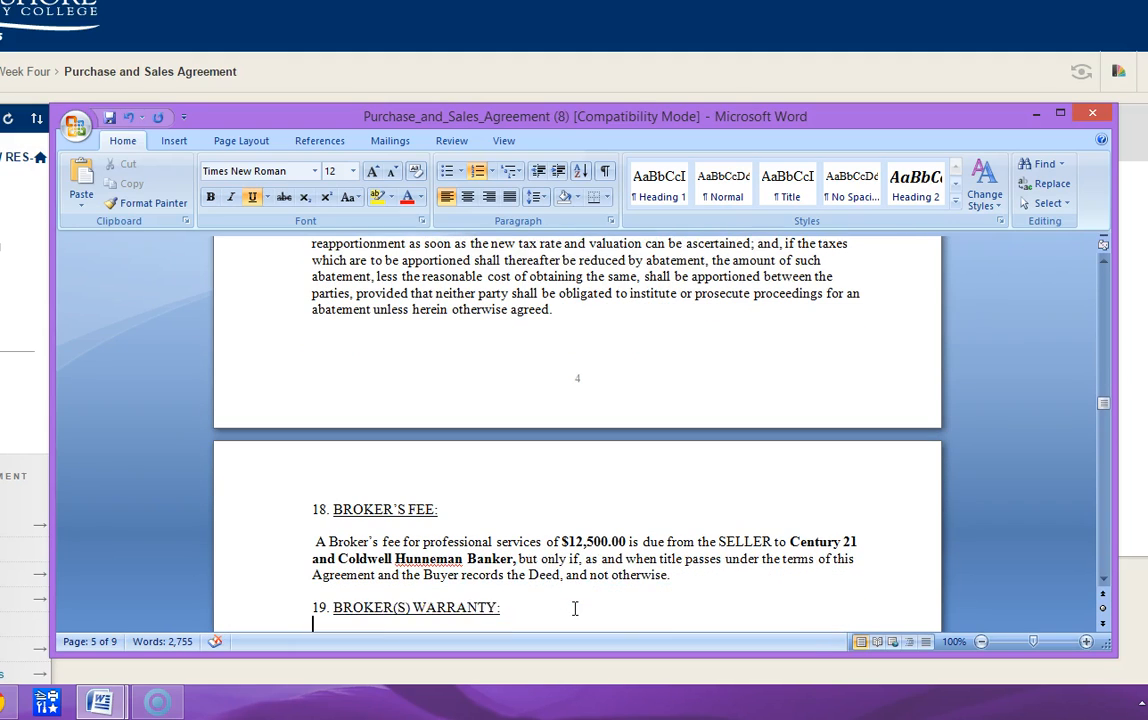
pyautogui.press('Right')
pyautogui.press('Right')
pyautogui.press('Right')
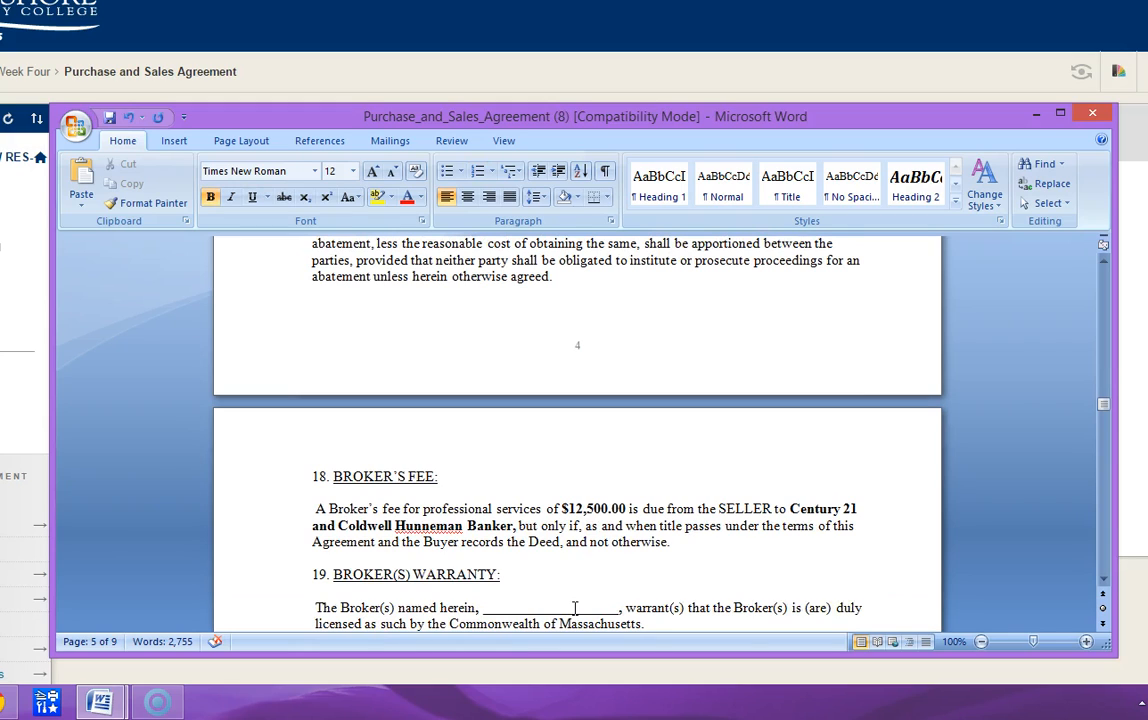
pyautogui.click(791, 508)
pyautogui.moveTo(791, 508); pyautogui.dragTo(507, 527)
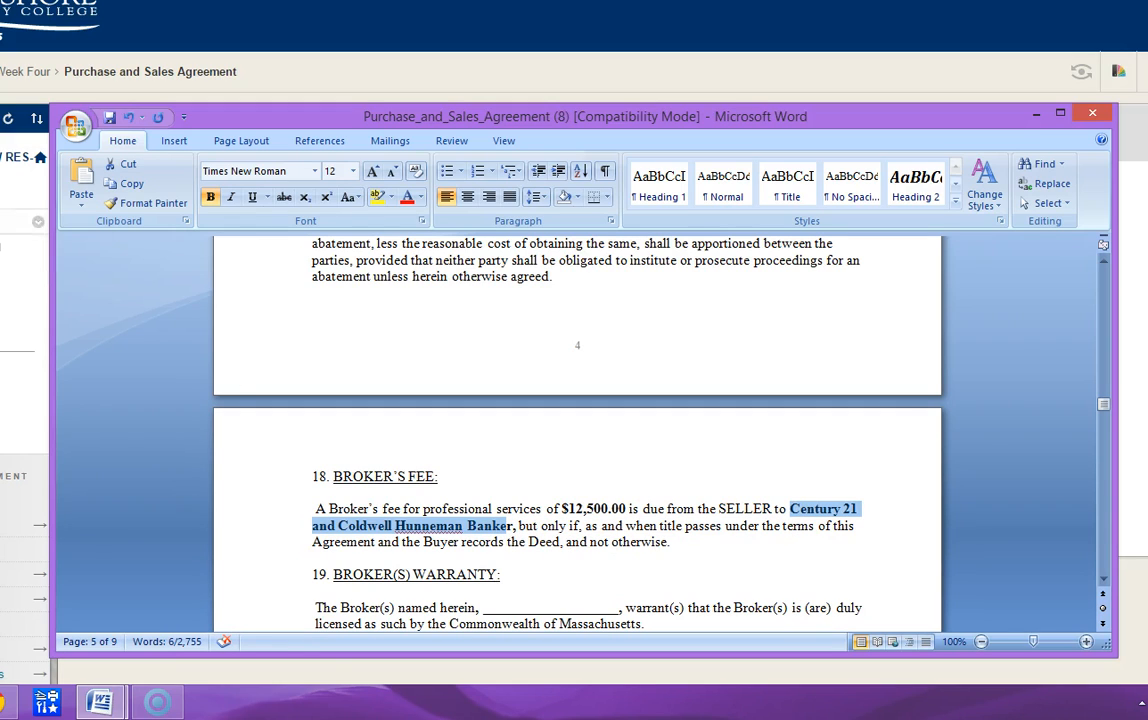
pyautogui.click(126, 184)
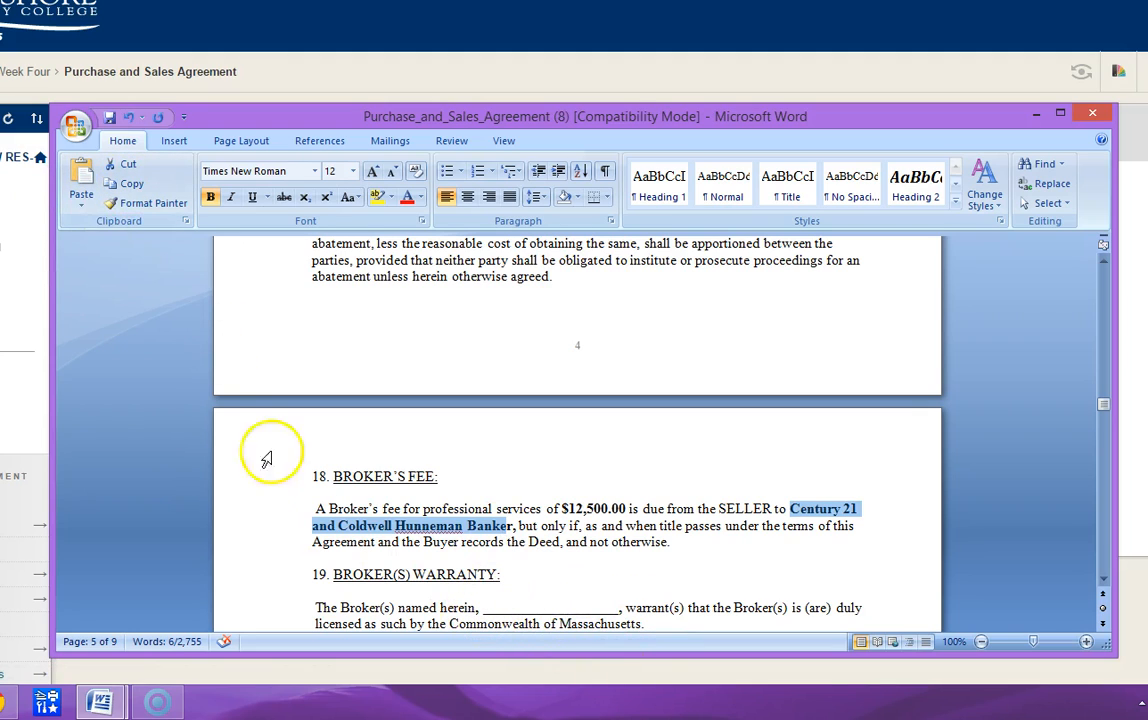
pyautogui.click(126, 186)
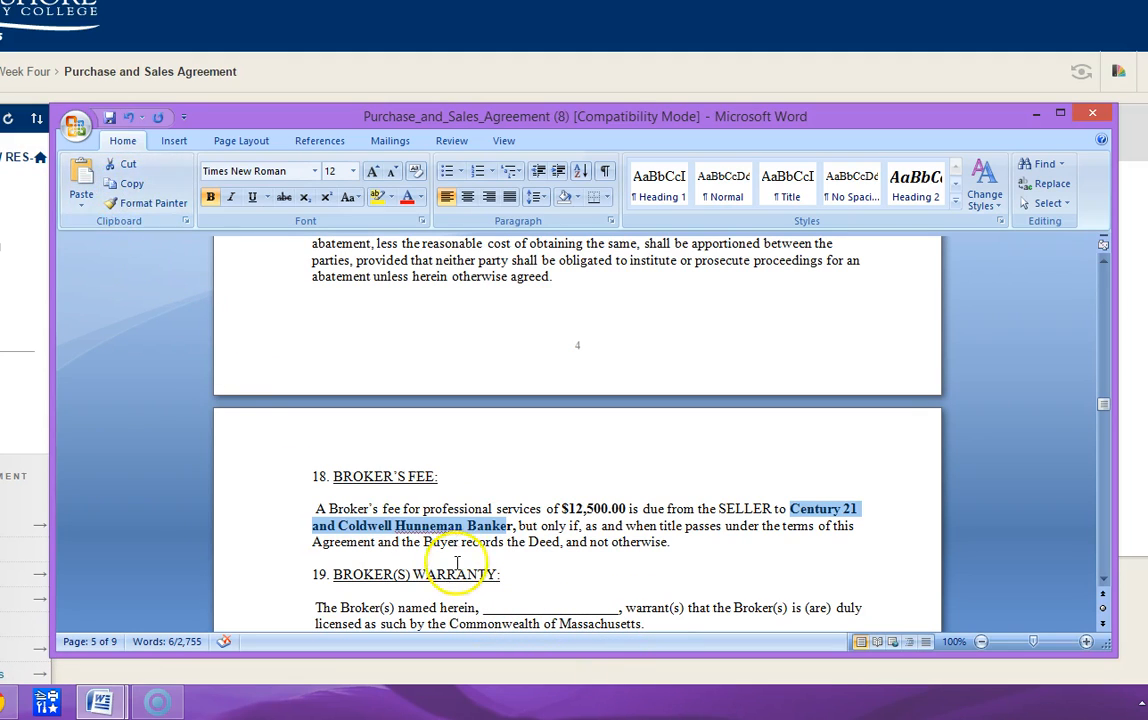
# - Delete the blank's underscores in the section 19 broker warranty and paste the copied broker names there
pyautogui.click(481, 607)
pyautogui.press('Delete')
pyautogui.press('Delete')
pyautogui.press('Delete')
pyautogui.press('Delete')
pyautogui.press('Delete')
pyautogui.press('Delete')
pyautogui.press('Delete')
pyautogui.press('Delete')
pyautogui.press('Delete')
pyautogui.press('Delete')
pyautogui.press('Delete')
pyautogui.press('Delete')
pyautogui.press('Delete')
pyautogui.press('Delete')
pyautogui.press('Delete')
pyautogui.press('Delete')
pyautogui.press('Delete')
pyautogui.press('Delete')
pyautogui.press('Delete')
pyautogui.press('Delete')
pyautogui.press('Delete')
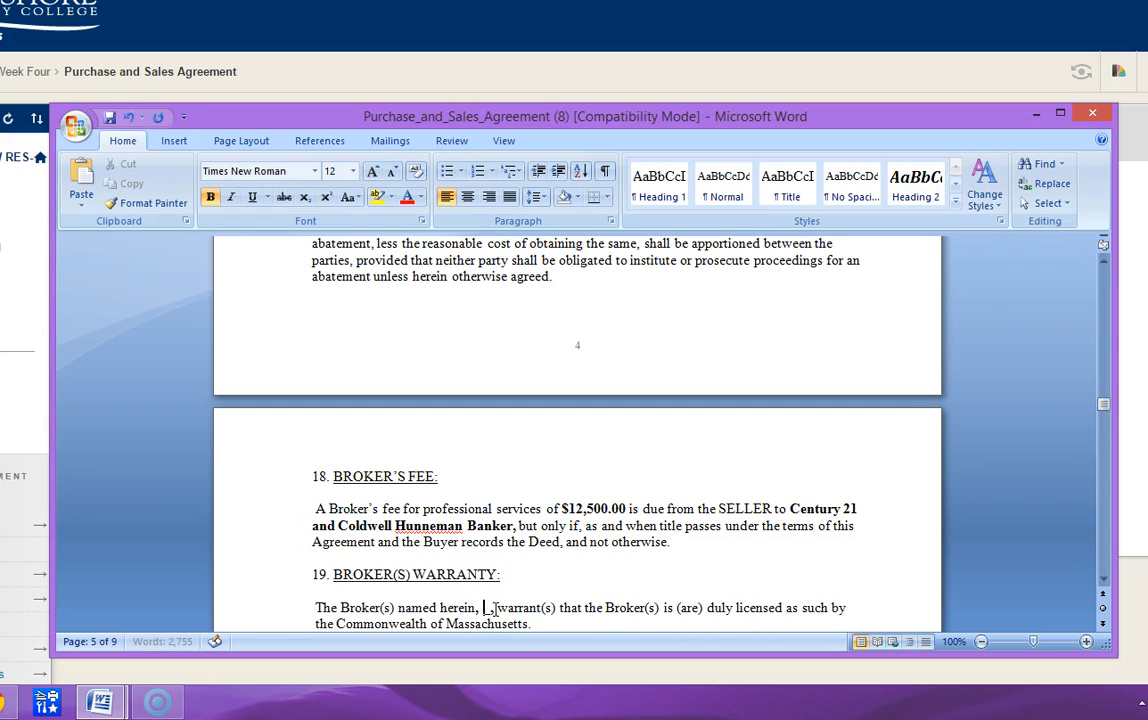
pyautogui.click(83, 175)
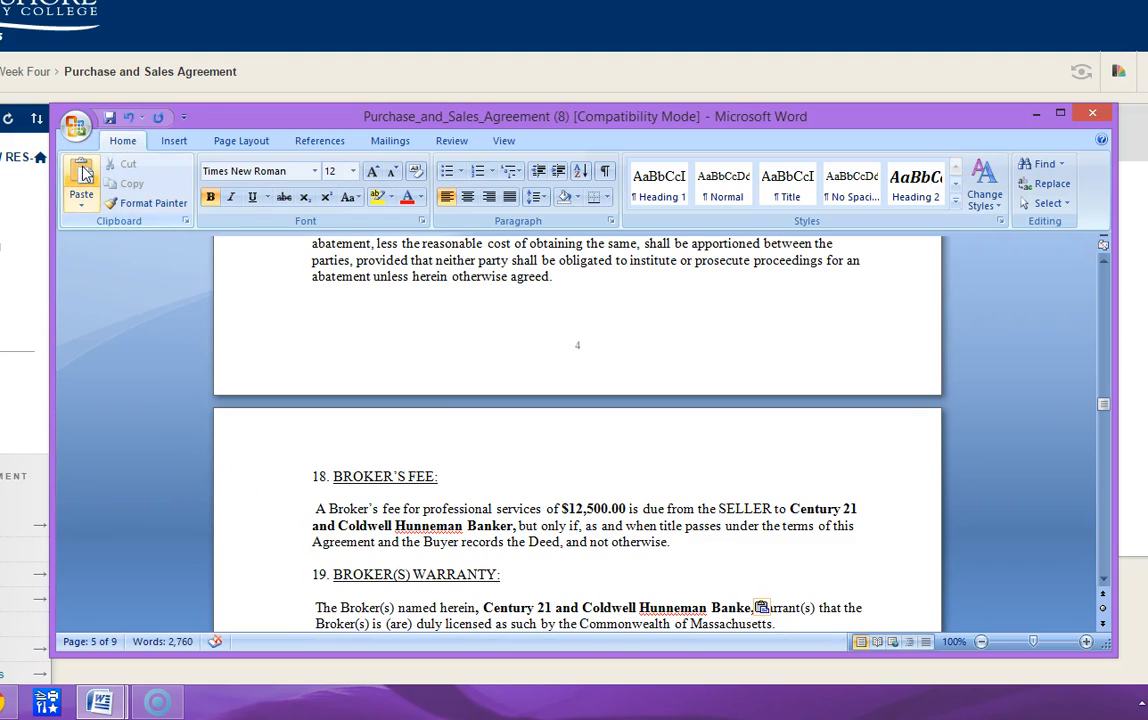
# - Add the missing r to Banker in the section 19 broker warranty
pyautogui.press('Down')
pyautogui.press('Down')
pyautogui.press('Down')
pyautogui.press('Down')
pyautogui.press('Down')
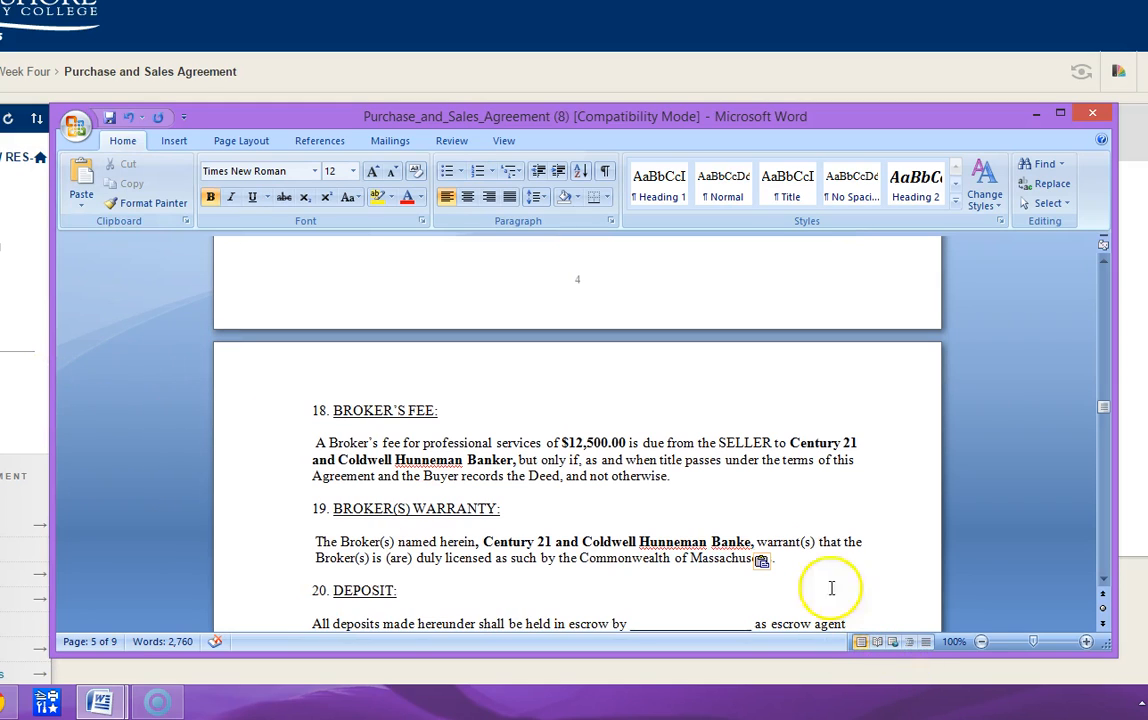
pyautogui.click(752, 541)
pyautogui.write('r')
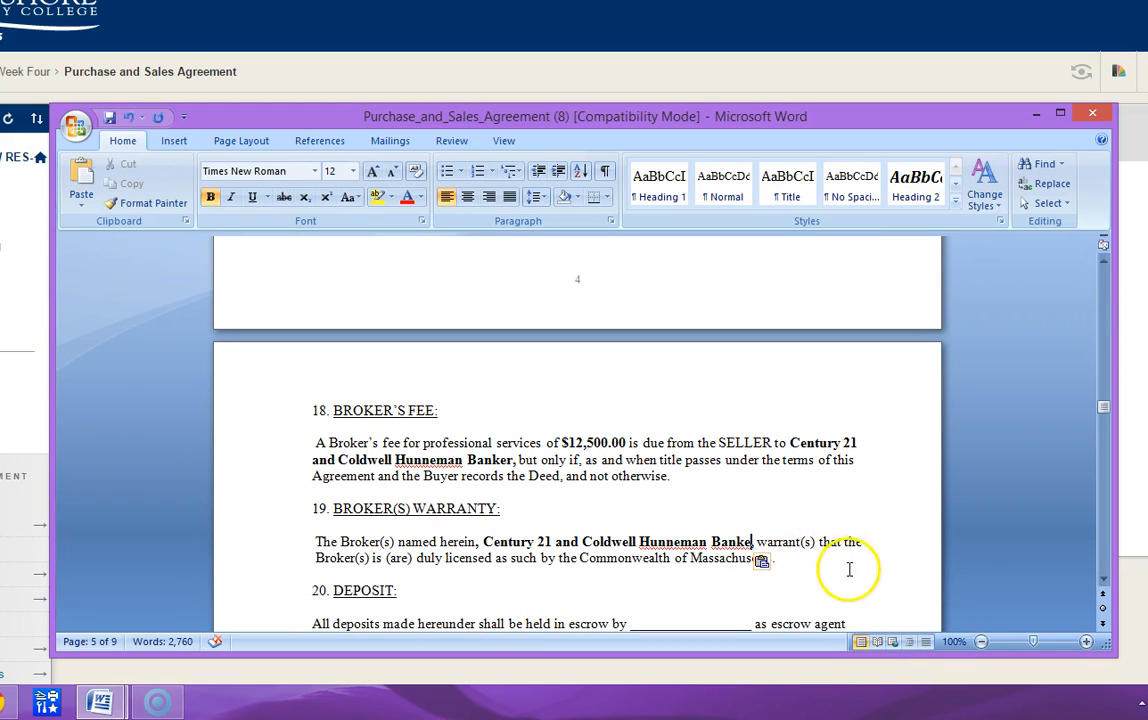
# - Enter Century 21 as the escrow agent holding the deposits in section 20 and delete the blank's underscores
pyautogui.scroll(-3, 722, 620)
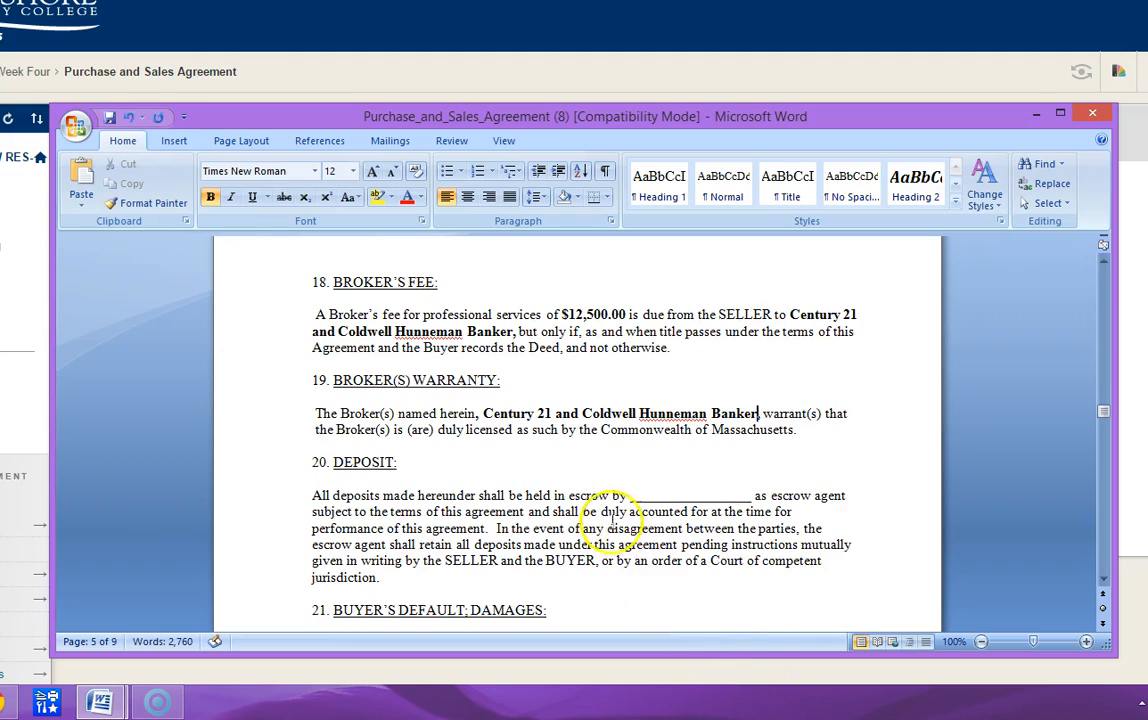
pyautogui.click(631, 495)
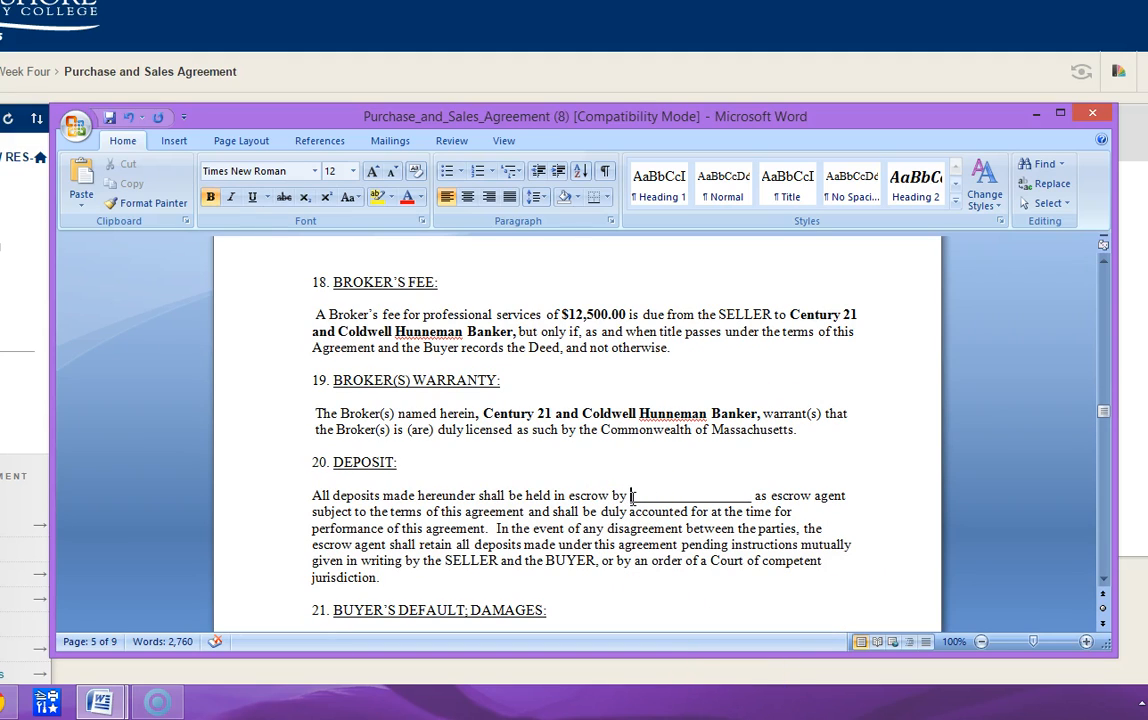
pyautogui.write('Cn')
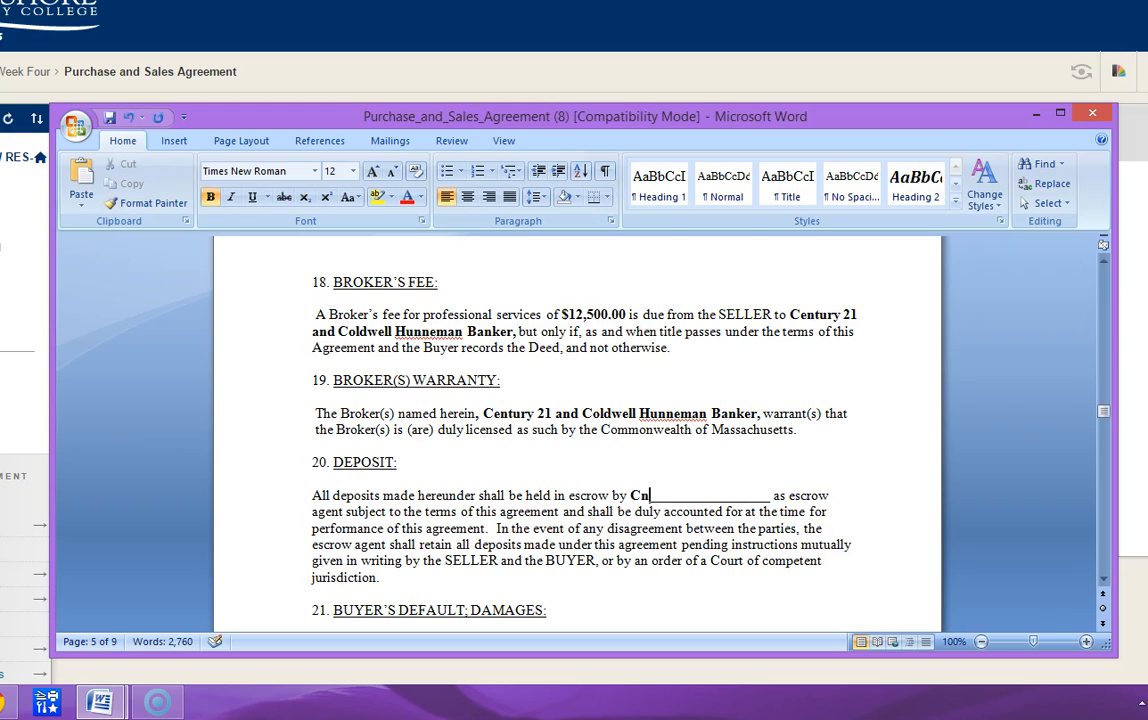
pyautogui.press('BackSpace')
pyautogui.write('etur')
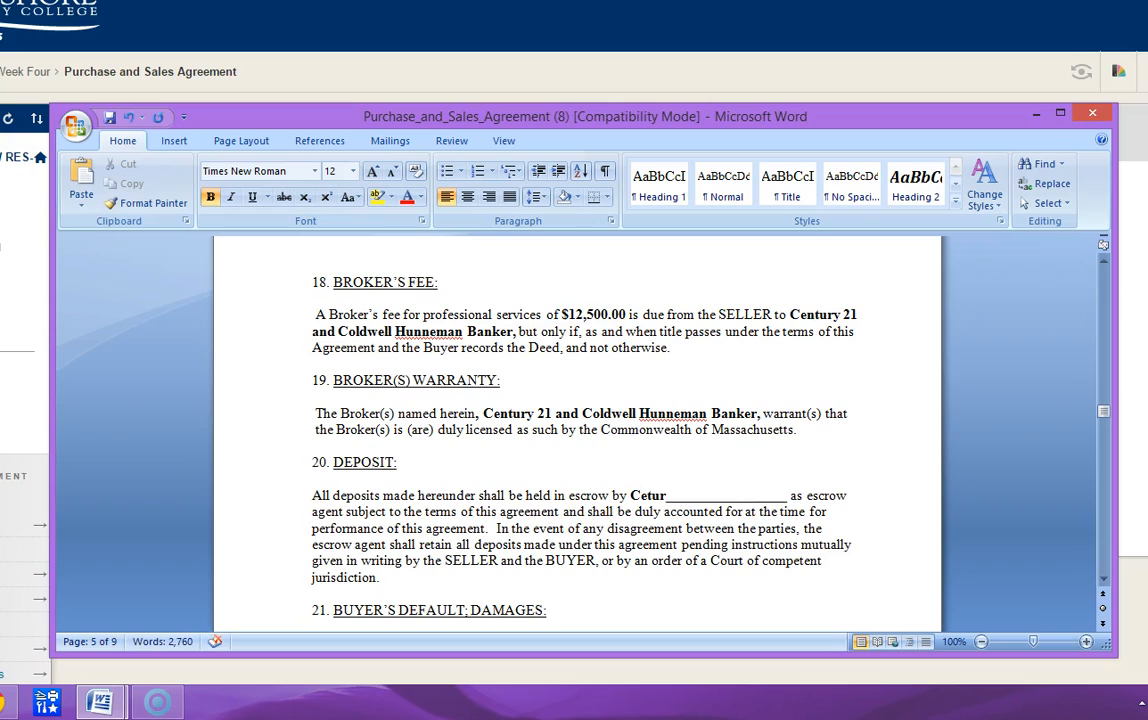
pyautogui.write('ty 21')
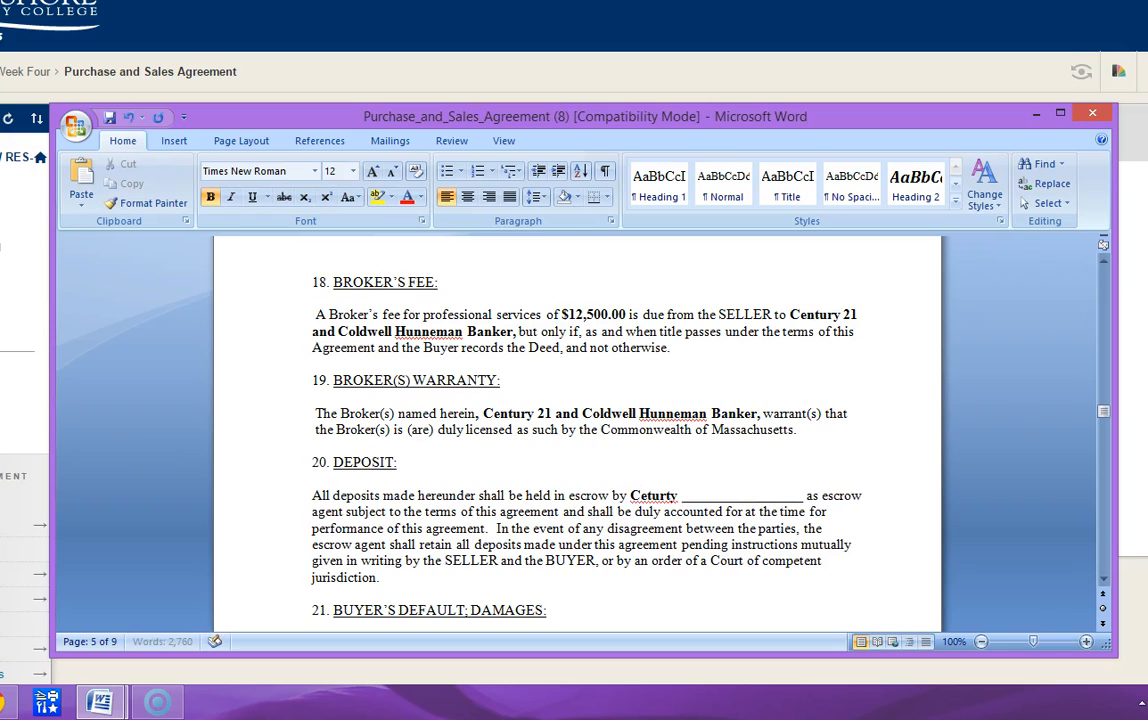
pyautogui.press('Delete')
pyautogui.press('Delete')
pyautogui.press('Delete')
pyautogui.press('Delete')
pyautogui.press('Delete')
pyautogui.press('Delete')
pyautogui.press('Delete')
pyautogui.press('Delete')
pyautogui.press('Delete')
pyautogui.press('Delete')
pyautogui.press('Delete')
pyautogui.press('Delete')
pyautogui.press('Delete')
pyautogui.press('Delete')
pyautogui.press('Delete')
pyautogui.press('Delete')
pyautogui.press('Delete')
pyautogui.press('Delete')
pyautogui.press('Delete')
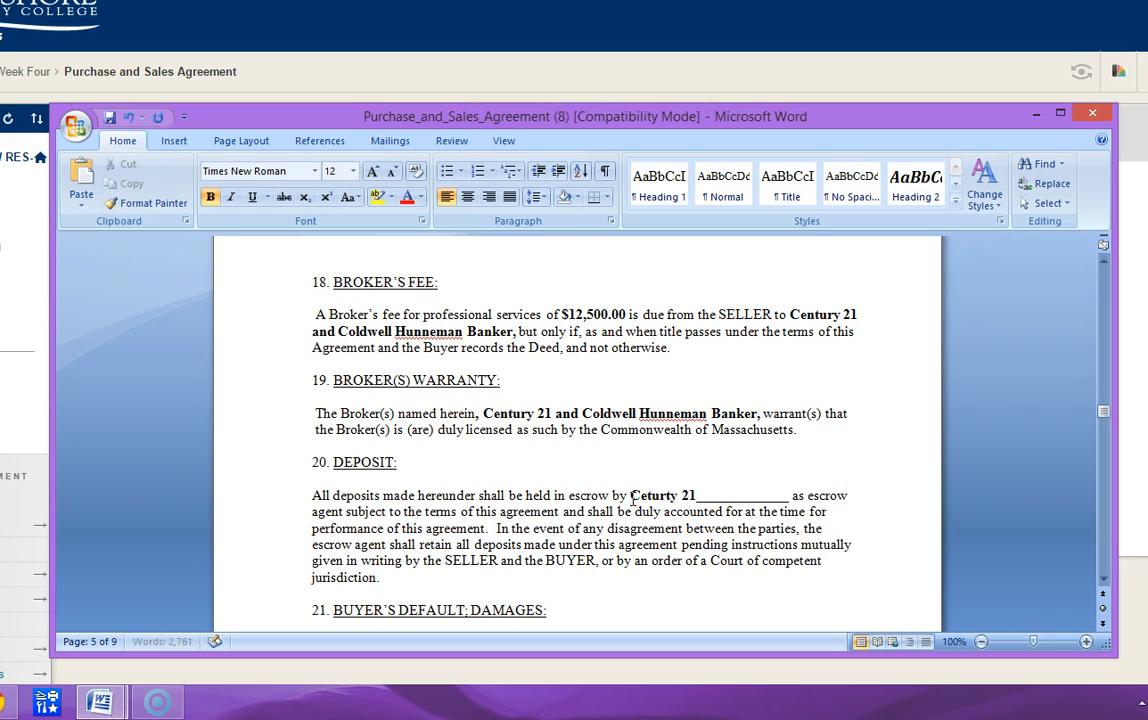
pyautogui.press('Delete')
pyautogui.press('Delete')
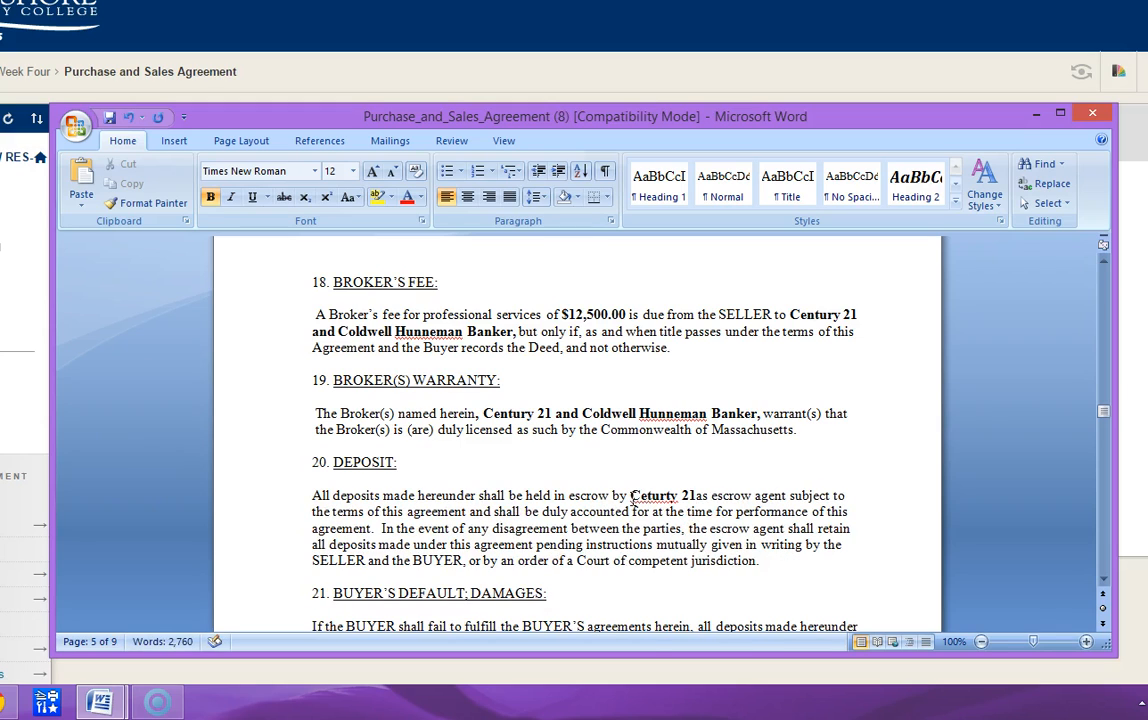
# - Correct the spelling of Century in section 20 by adding the missing n and removing the extra t
pyautogui.press('Left')
pyautogui.press('Left')
pyautogui.press('Left')
pyautogui.press('Left')
pyautogui.press('Left')
pyautogui.press('Left')
pyautogui.press('Left')
pyautogui.press('Left')
pyautogui.press('Left')
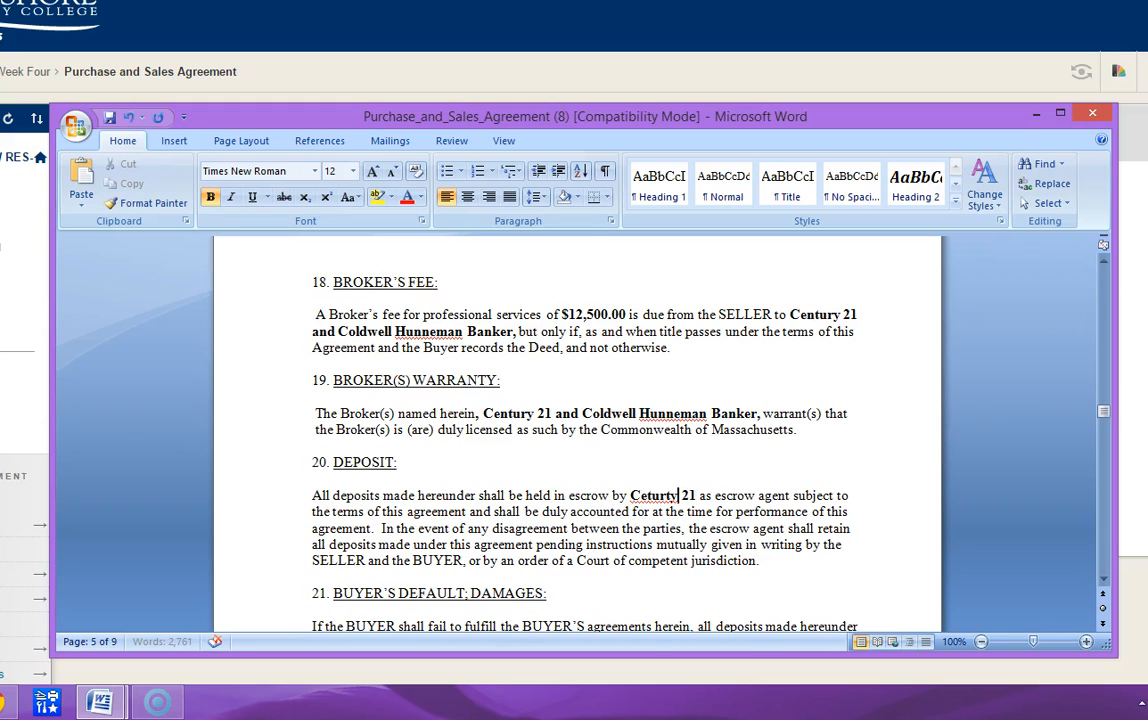
pyautogui.write('n')
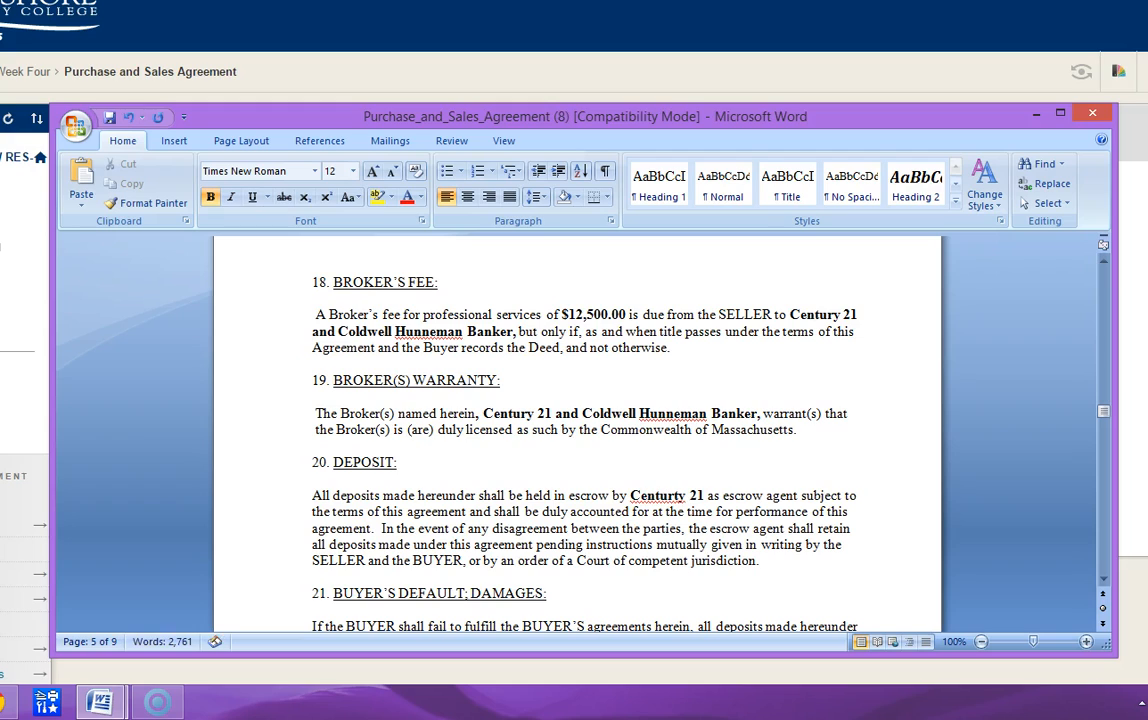
pyautogui.press('Right')
pyautogui.press('Right')
pyautogui.press('Right')
pyautogui.press('Delete')
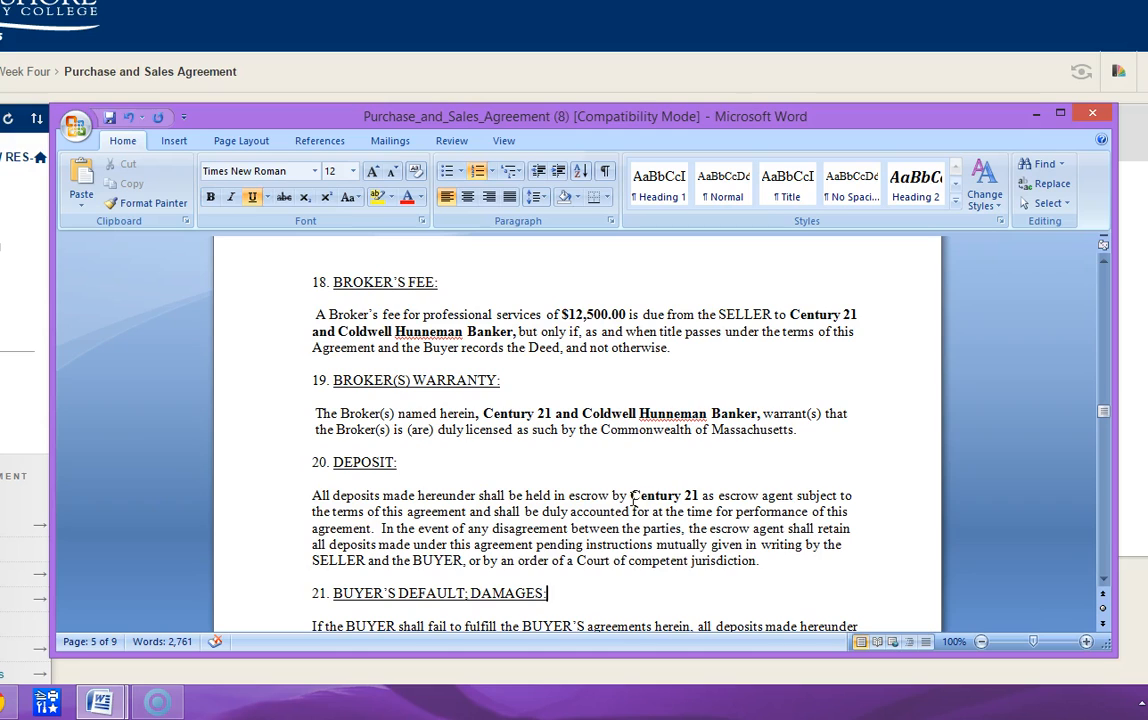
# - Review the buyer's default and damages clause in section 21 and the spousal release clause in section 22
pyautogui.press('Down')
pyautogui.press('Down')
pyautogui.press('Down')
pyautogui.press('Down')
pyautogui.press('Down')
pyautogui.press('Down')
pyautogui.press('Down')
pyautogui.press('Down')
pyautogui.press('Down')
pyautogui.press('Down')
pyautogui.press('Down')
pyautogui.press('Down')
pyautogui.press('Down')
pyautogui.press('Down')
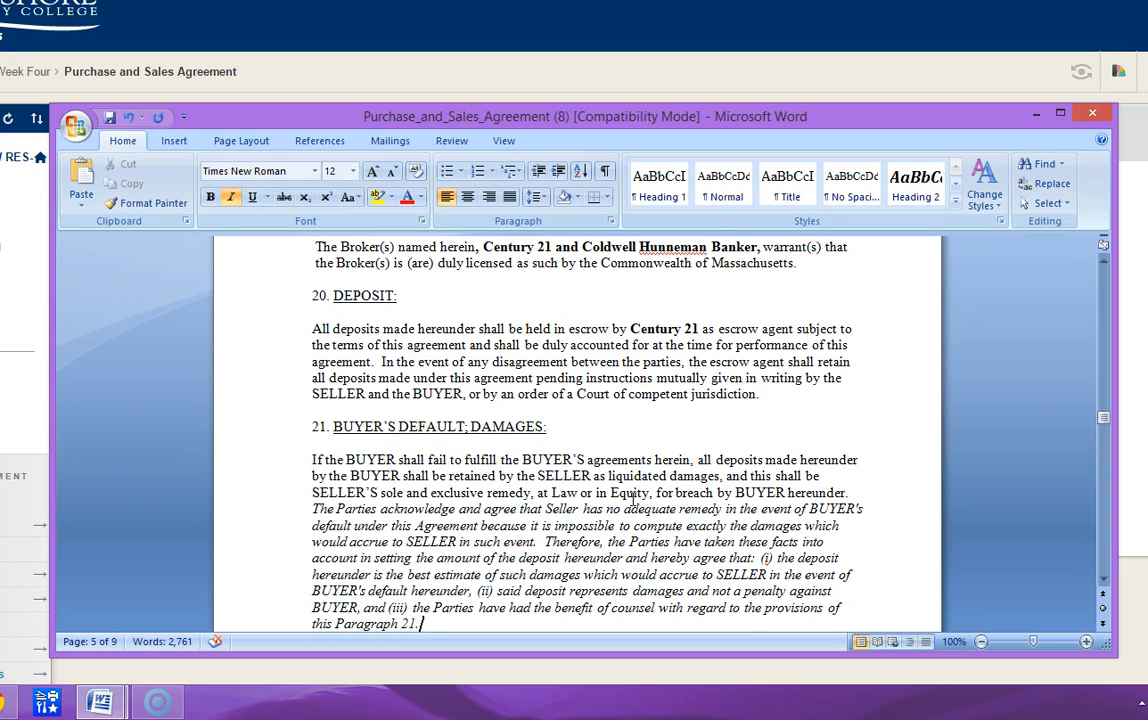
pyautogui.press('Down')
pyautogui.press('Down')
pyautogui.press('Down')
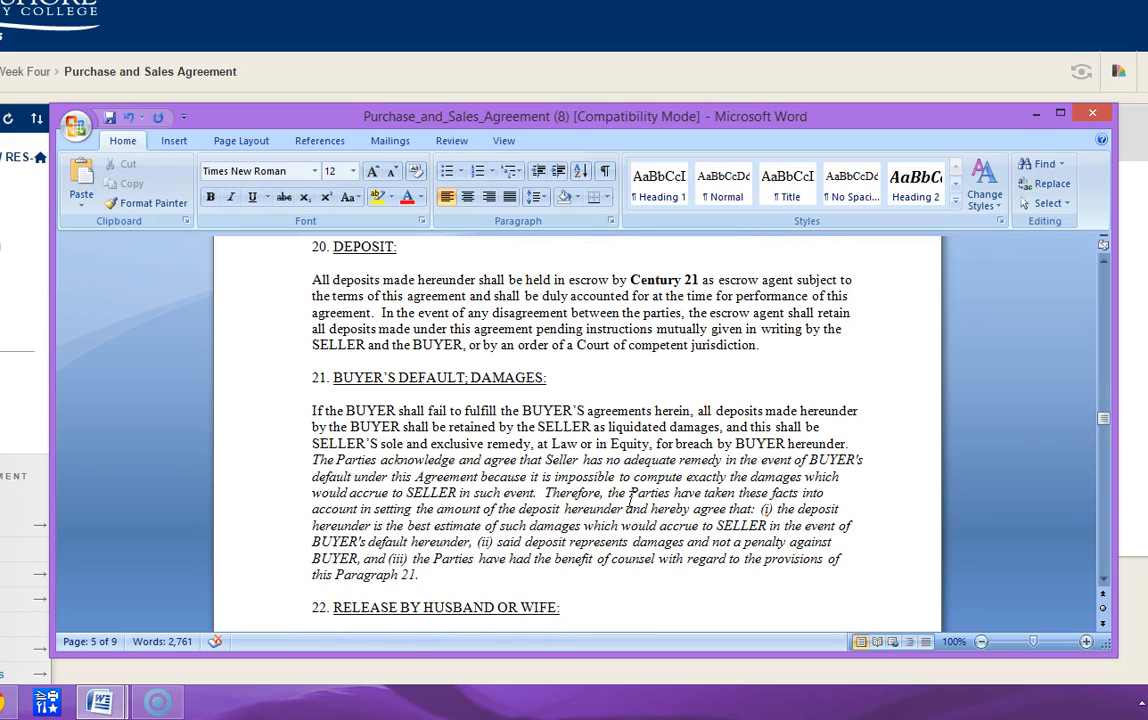
pyautogui.hotkey('ctrl', 'v')
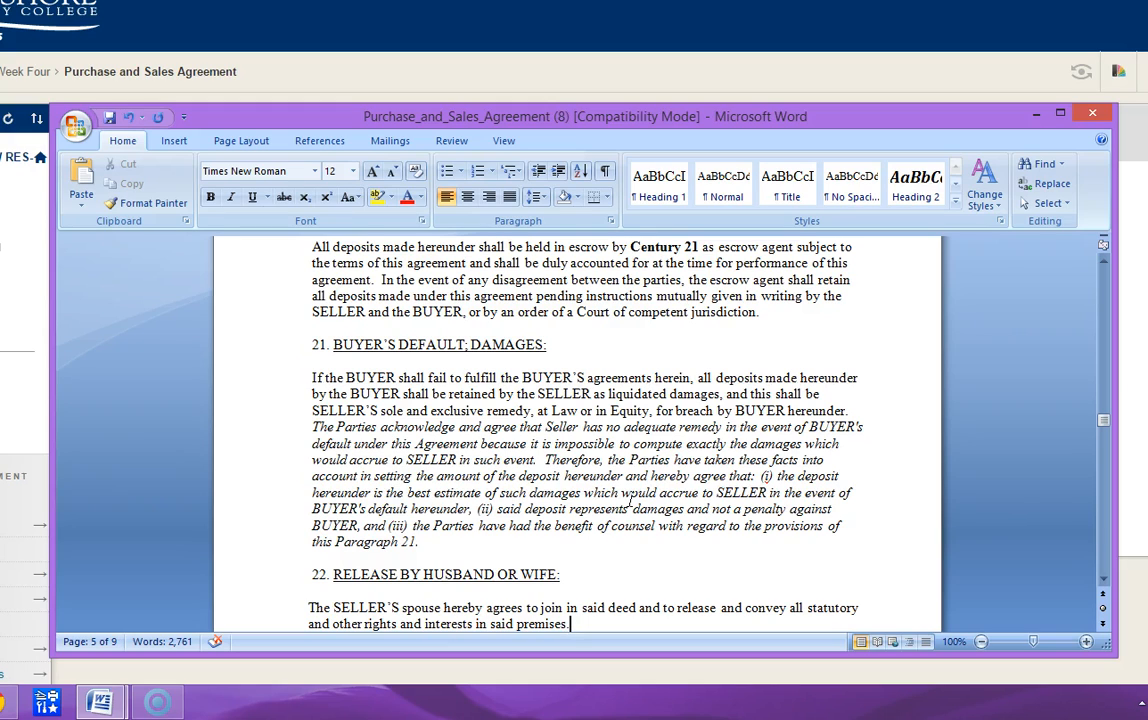
# - Go back to section 7 and review the deposit amounts in the purchase price breakdown
pyautogui.press('Up')
pyautogui.press('Up')
pyautogui.press('Up')
pyautogui.press('Up')
pyautogui.press('Up')
pyautogui.press('Up')
pyautogui.press('Up')
pyautogui.press('Up')
pyautogui.press('Up')
pyautogui.press('Up')
pyautogui.press('Up')
pyautogui.press('Up')
pyautogui.press('Up')
pyautogui.press('Up')
pyautogui.press('Up')
pyautogui.press('Up')
pyautogui.press('Up')
pyautogui.press('Up')
pyautogui.press('Up')
pyautogui.press('Up')
pyautogui.press('Up')
pyautogui.press('Up')
pyautogui.press('Up')
pyautogui.press('Up')
pyautogui.press('Up')
pyautogui.press('Up')
pyautogui.press('Up')
pyautogui.press('Up')
pyautogui.press('Up')
pyautogui.press('Up')
pyautogui.press('Up')
pyautogui.press('Up')
pyautogui.press('Up')
pyautogui.press('Up')
pyautogui.press('Up')
pyautogui.press('Up')
pyautogui.press('Up')
pyautogui.press('Up')
pyautogui.press('Up')
pyautogui.press('Up')
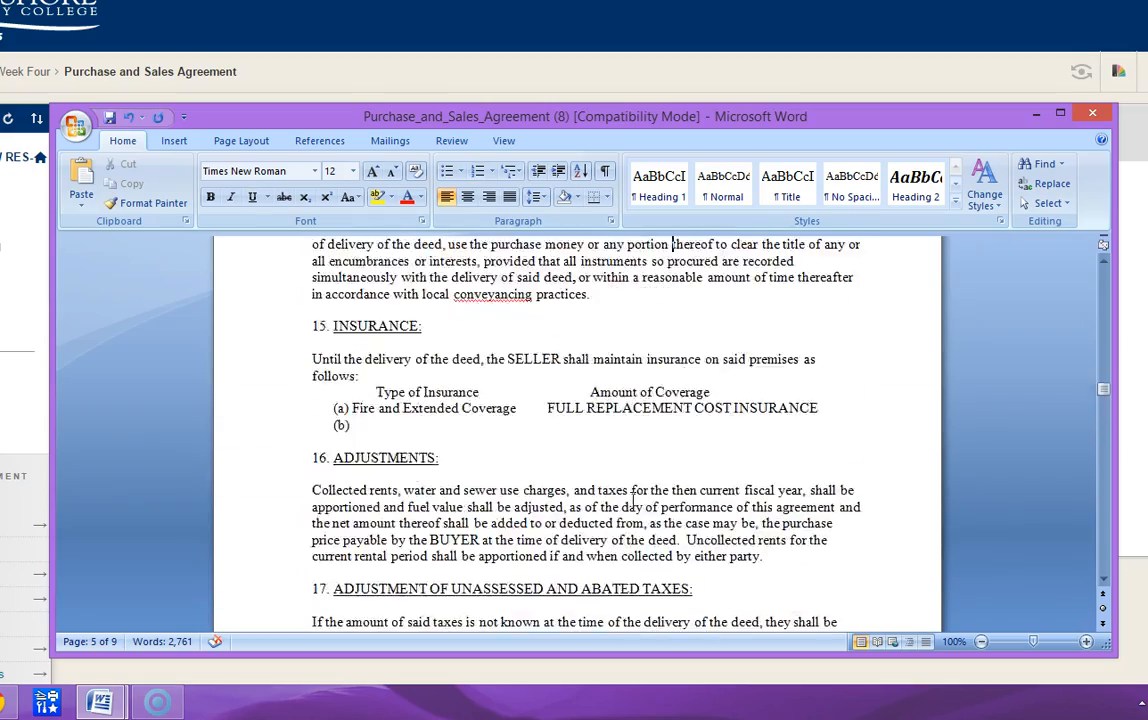
pyautogui.press('Up')
pyautogui.press('Up')
pyautogui.press('Up')
pyautogui.press('Up')
pyautogui.press('Up')
pyautogui.press('Up')
pyautogui.press('Up')
pyautogui.press('Up')
pyautogui.press('Up')
pyautogui.press('Up')
pyautogui.press('Up')
pyautogui.press('Up')
pyautogui.press('Up')
pyautogui.press('Up')
pyautogui.press('Up')
pyautogui.press('Up')
pyautogui.press('Up')
pyautogui.press('Up')
pyautogui.press('Up')
pyautogui.press('Up')
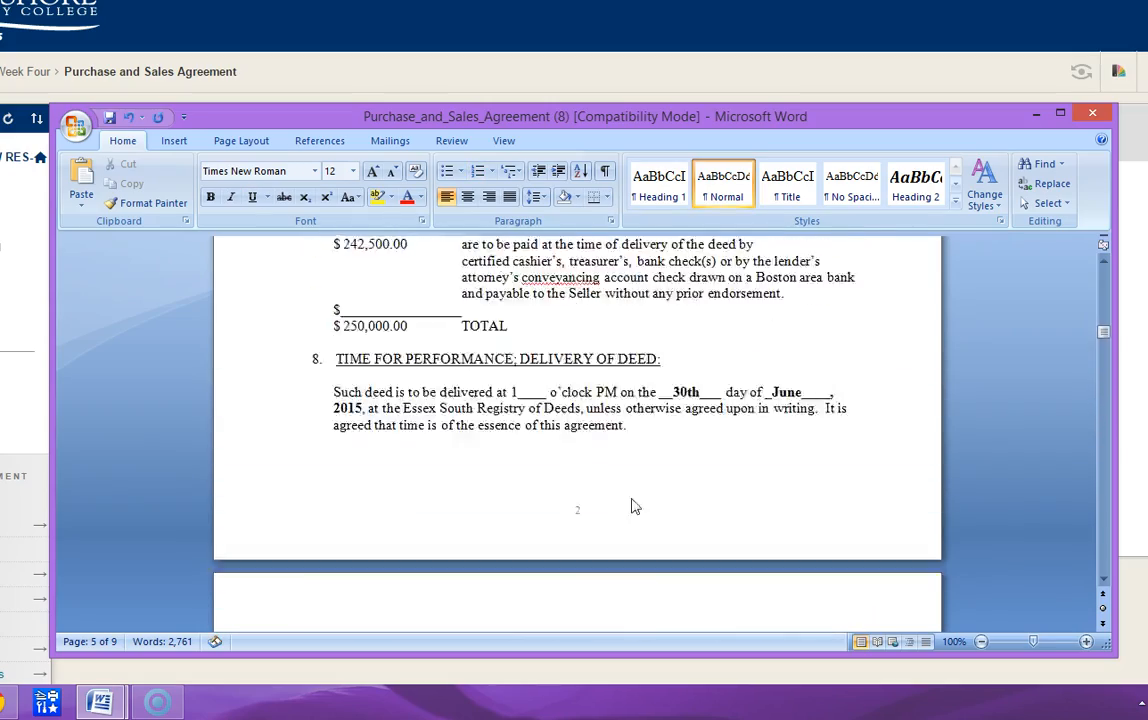
pyautogui.press('Down')
pyautogui.press('Down')
pyautogui.press('Down')
pyautogui.press('Down')
pyautogui.press('Down')
pyautogui.press('Down')
pyautogui.press('Down')
pyautogui.press('Down')
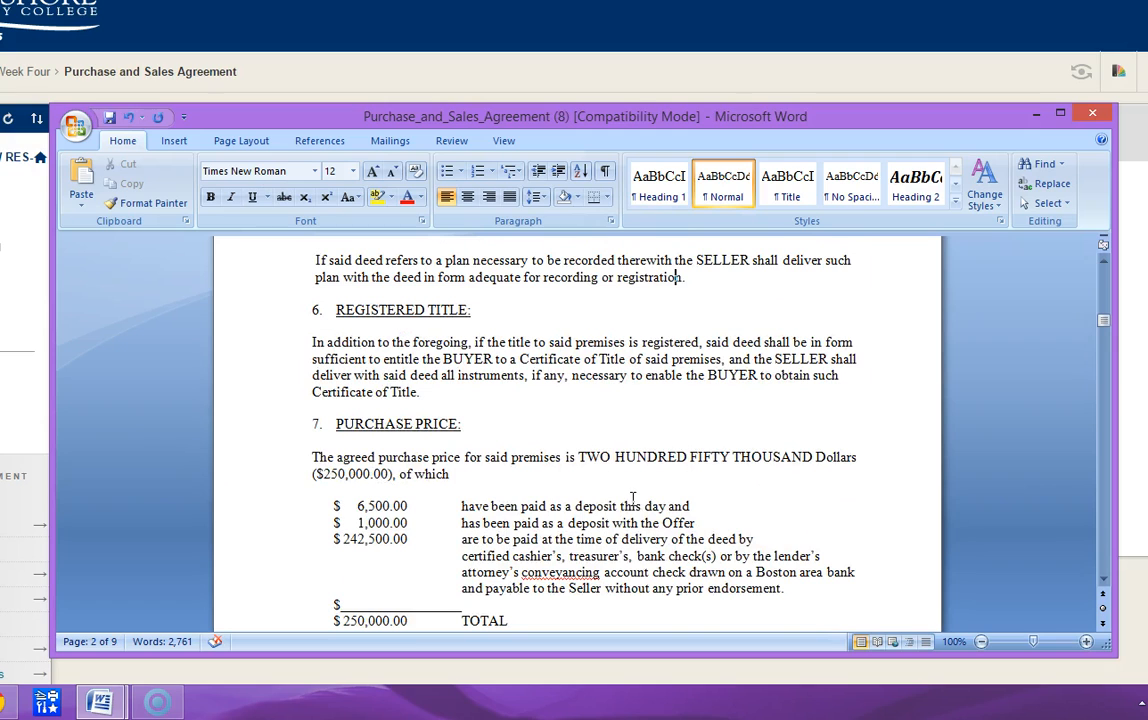
pyautogui.press('Down')
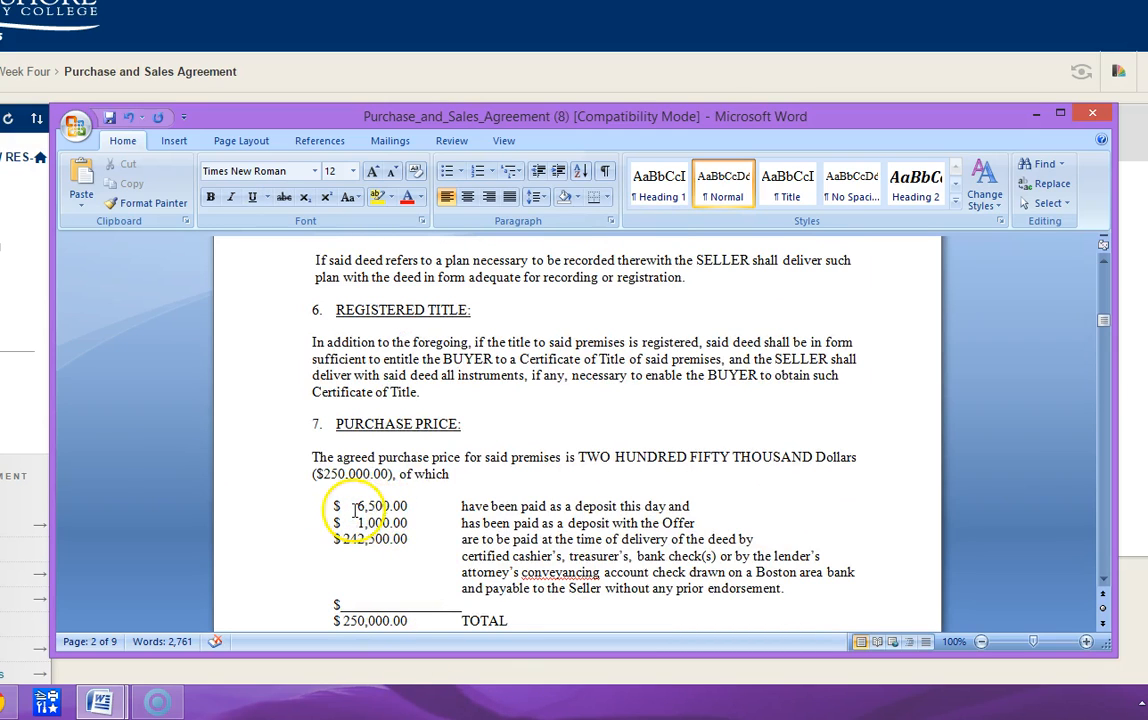
# - Enter $237,500.00 as the mortgage loan amount in the section 26 mortgage contingency clause
pyautogui.scroll(-20, 408, 510)
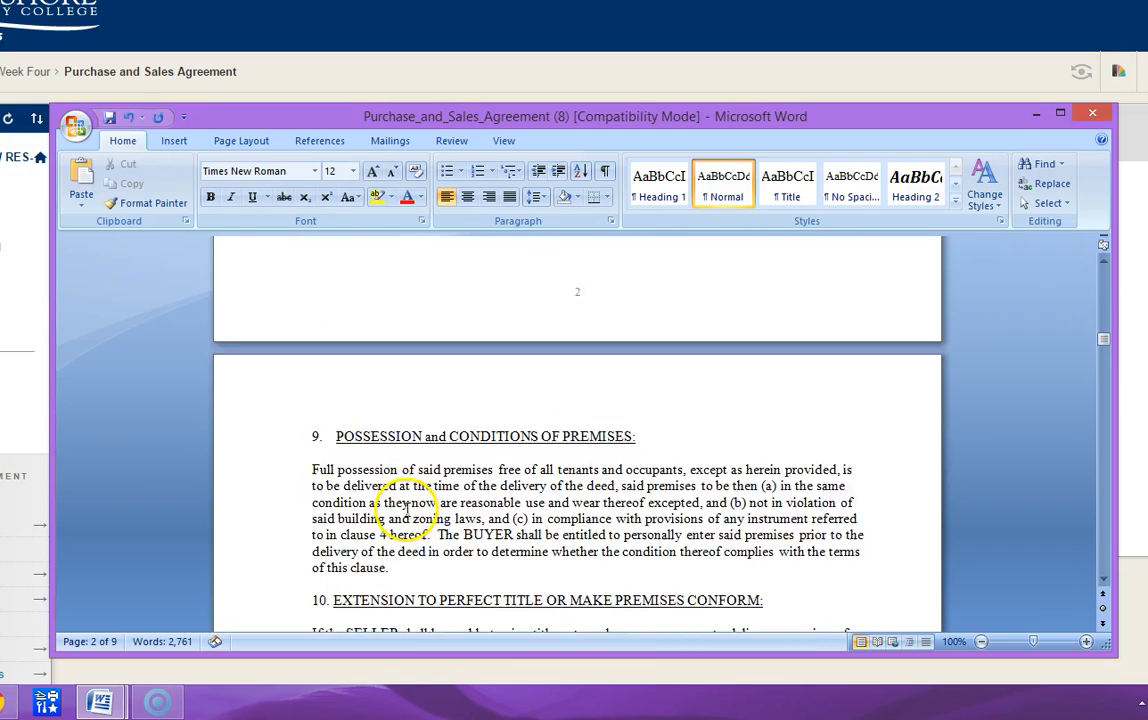
pyautogui.scroll(-20, 409, 507)
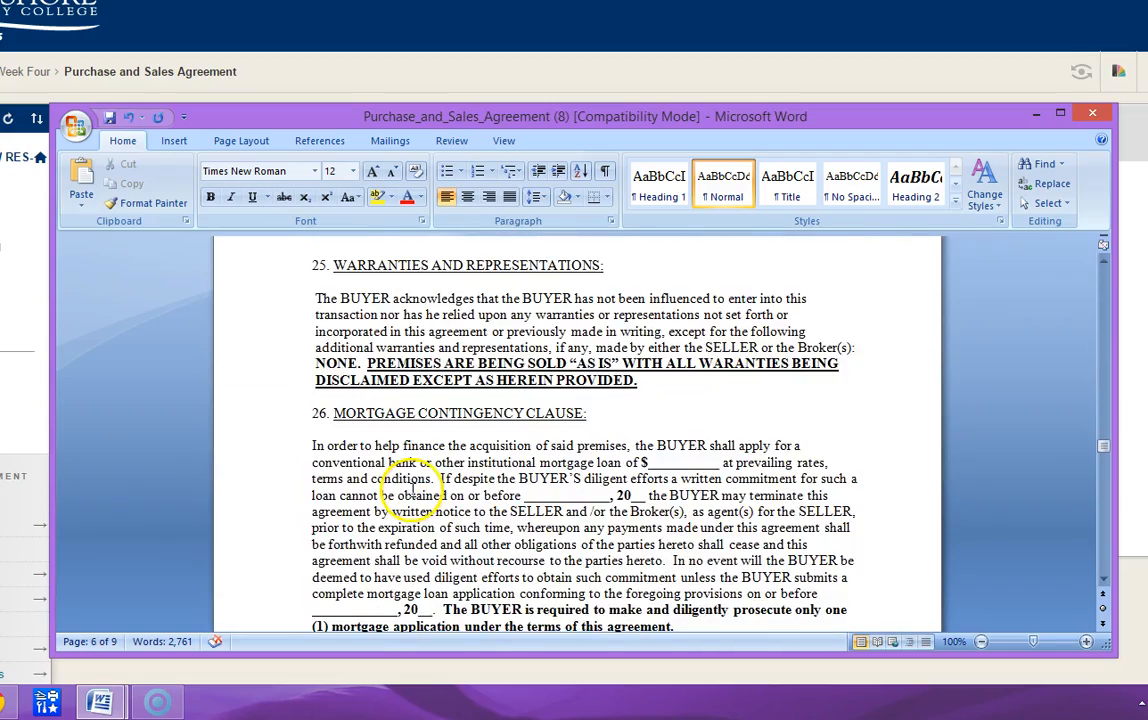
pyautogui.scroll(15, 412, 490)
pyautogui.scroll(-3, 478, 541)
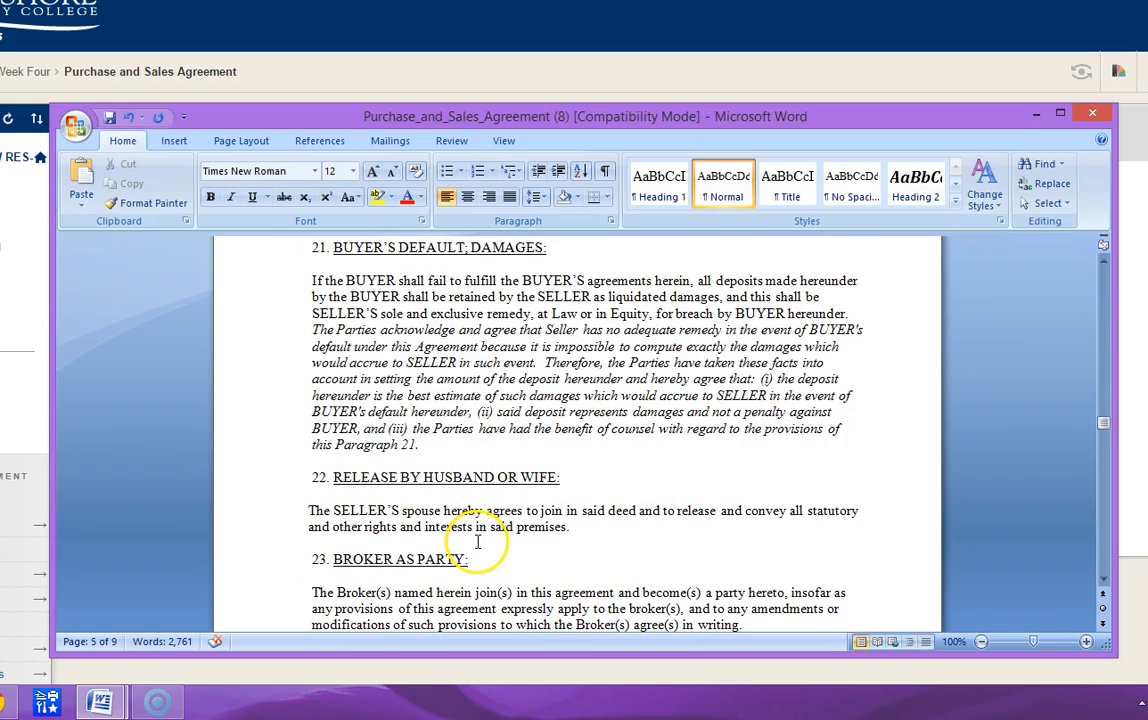
pyautogui.scroll(-10, 478, 541)
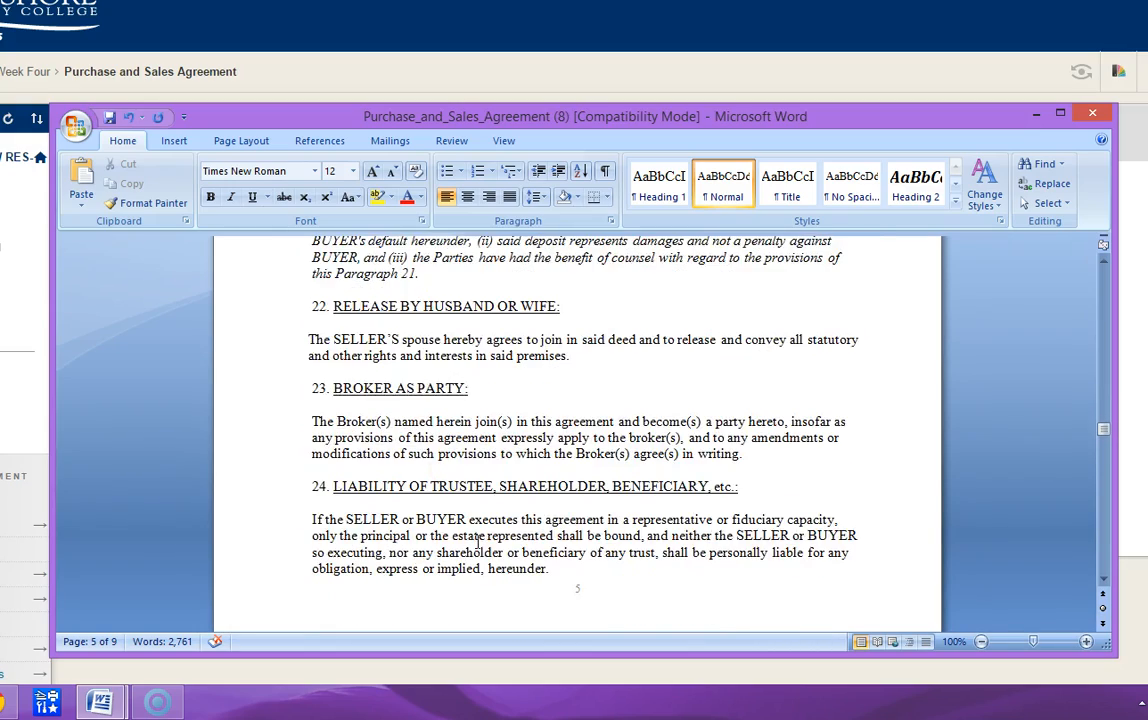
pyautogui.scroll(-5, 478, 541)
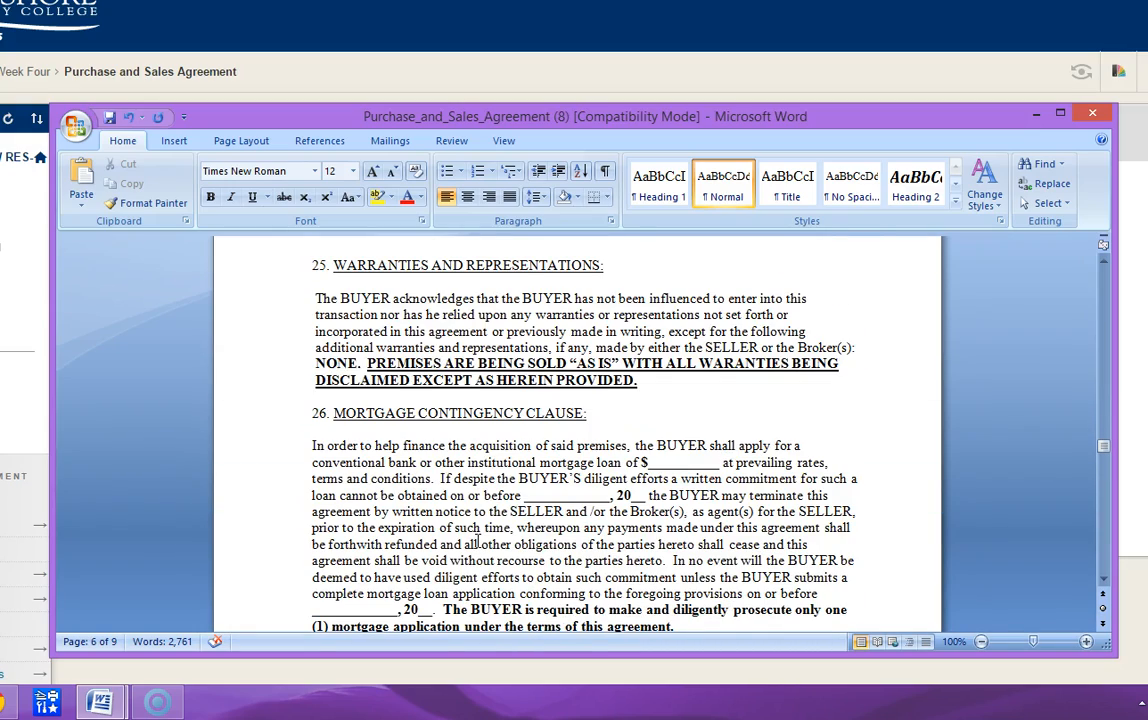
pyautogui.scroll(-2, 478, 541)
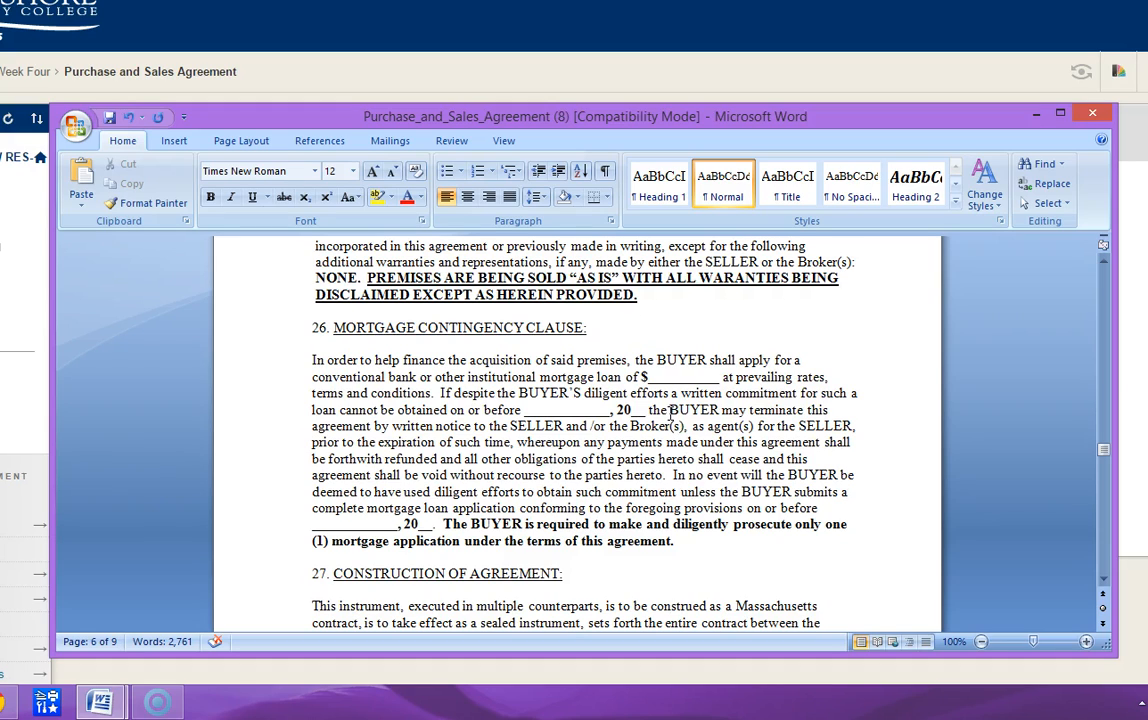
pyautogui.click(655, 376)
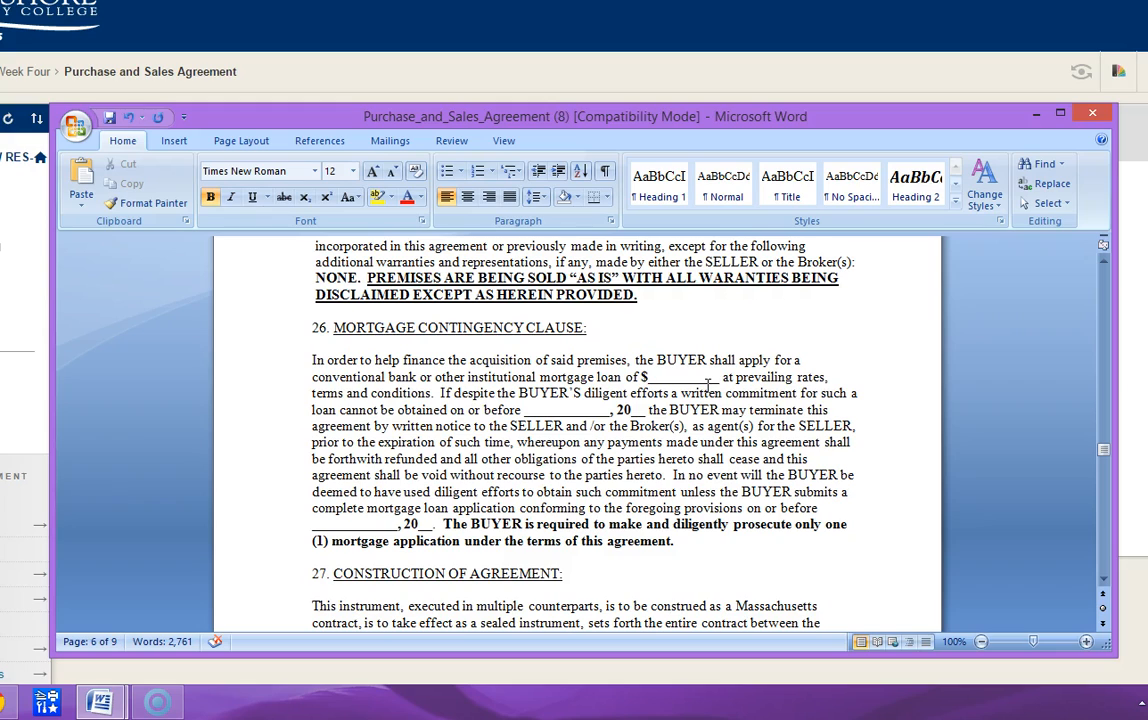
pyautogui.write('237')
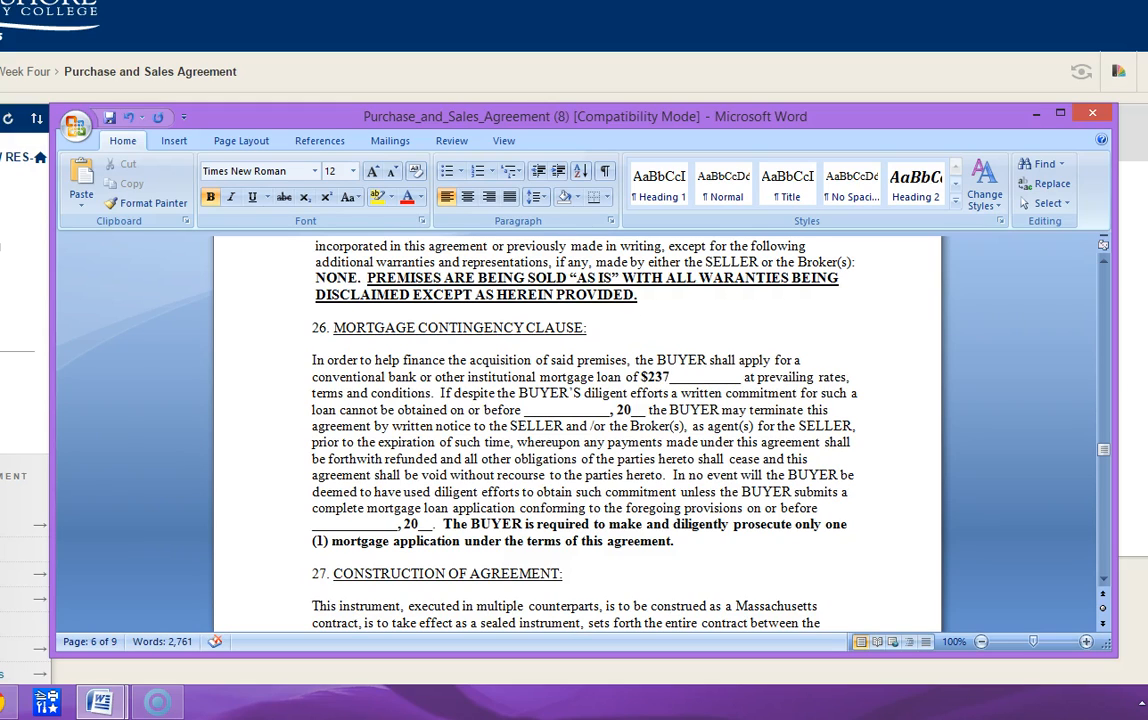
pyautogui.write(',500')
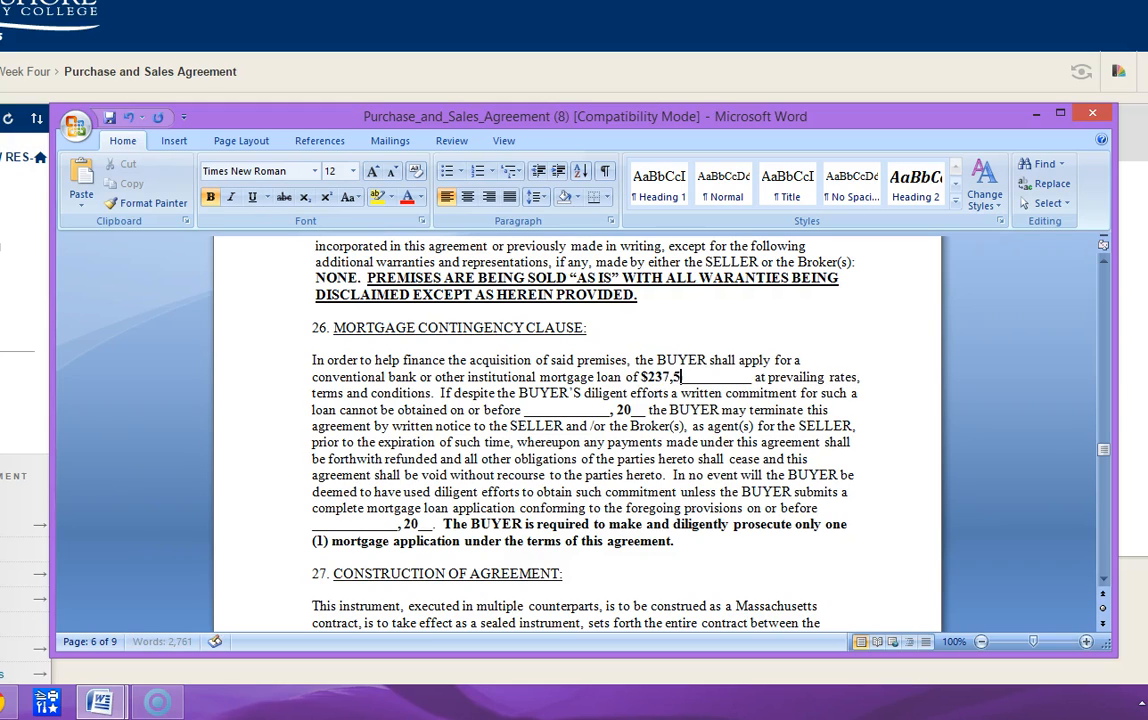
pyautogui.write('.00')
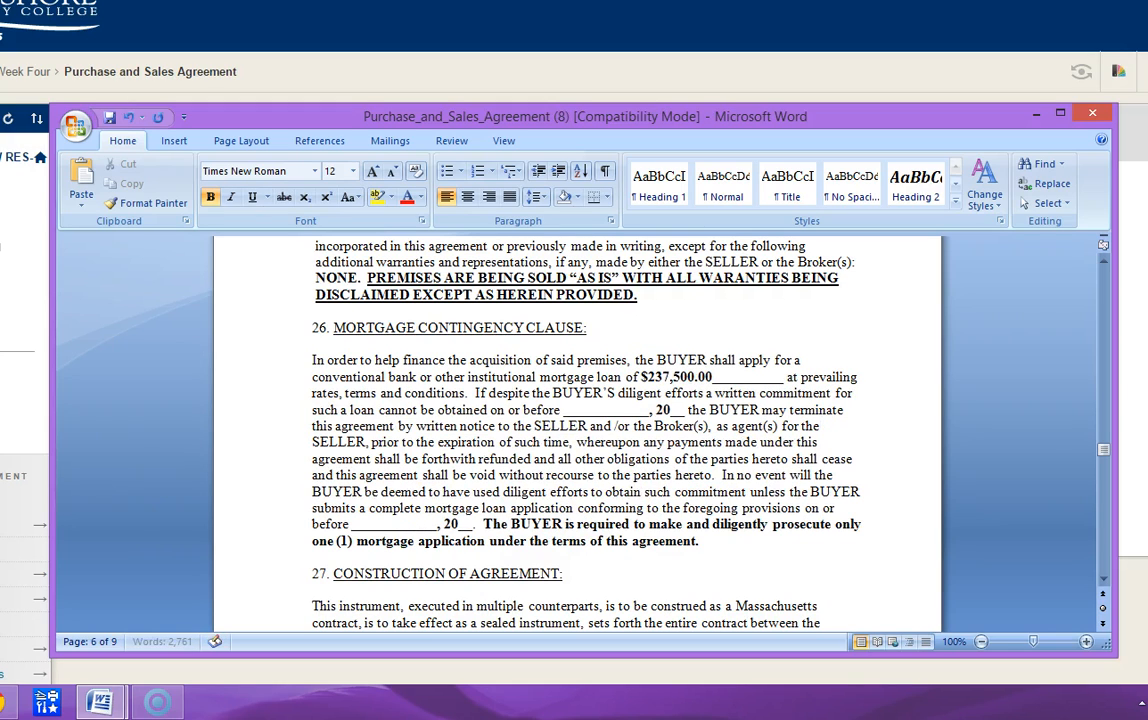
# - Remove the leftover blank underscores after the $237,500.00 loan amount in section 26
pyautogui.press('Delete')
pyautogui.press('Delete')
pyautogui.press('Delete')
pyautogui.press('Delete')
pyautogui.press('Delete')
pyautogui.press('Delete')
pyautogui.press('Delete')
pyautogui.press('Delete')
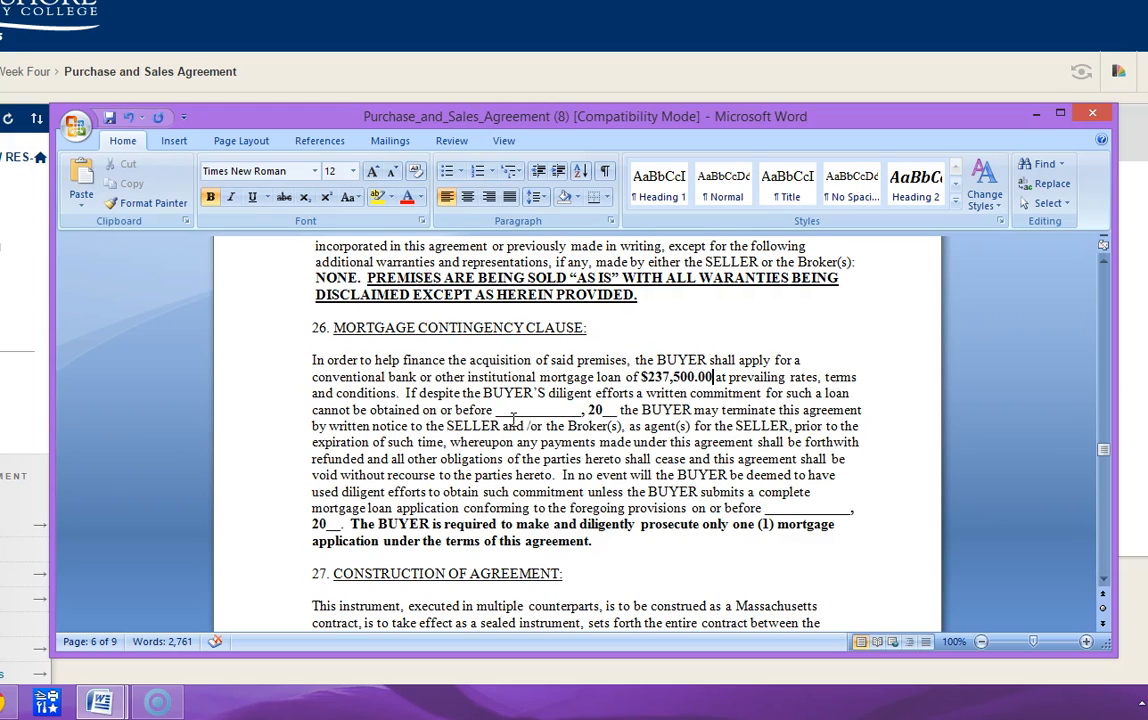
# - Enter June 24 as the date by which the loan commitment must be obtained in section 26
pyautogui.moveTo(495, 411); pyautogui.dragTo(571, 410)
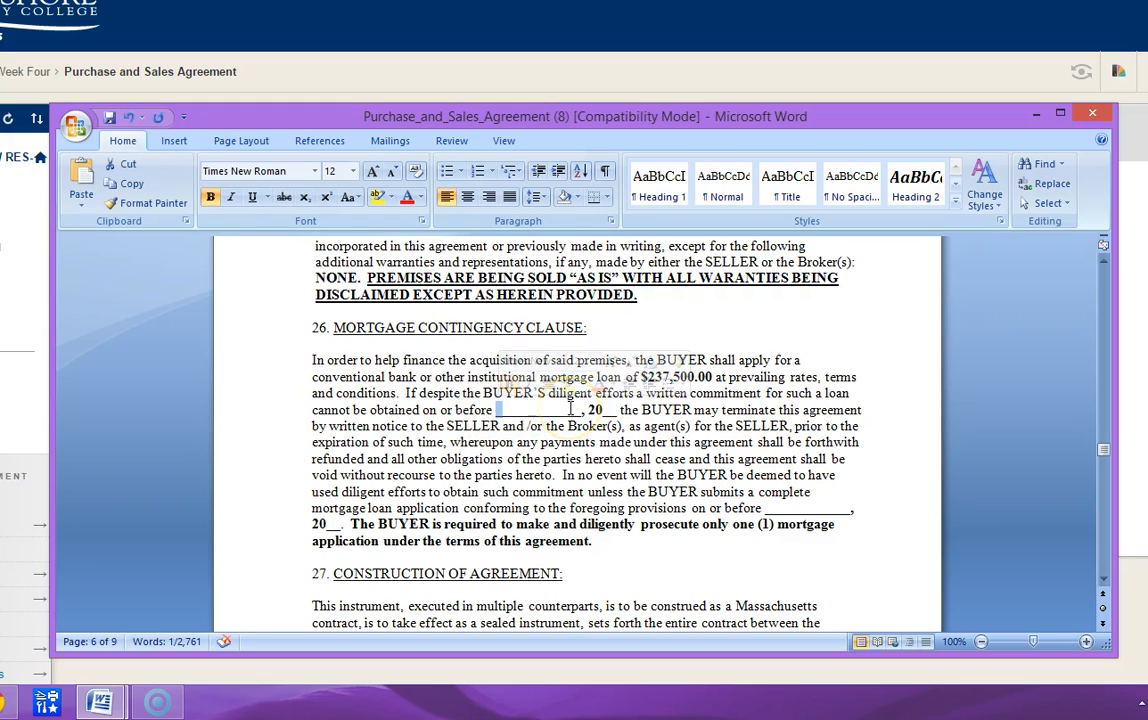
pyautogui.click(571, 410)
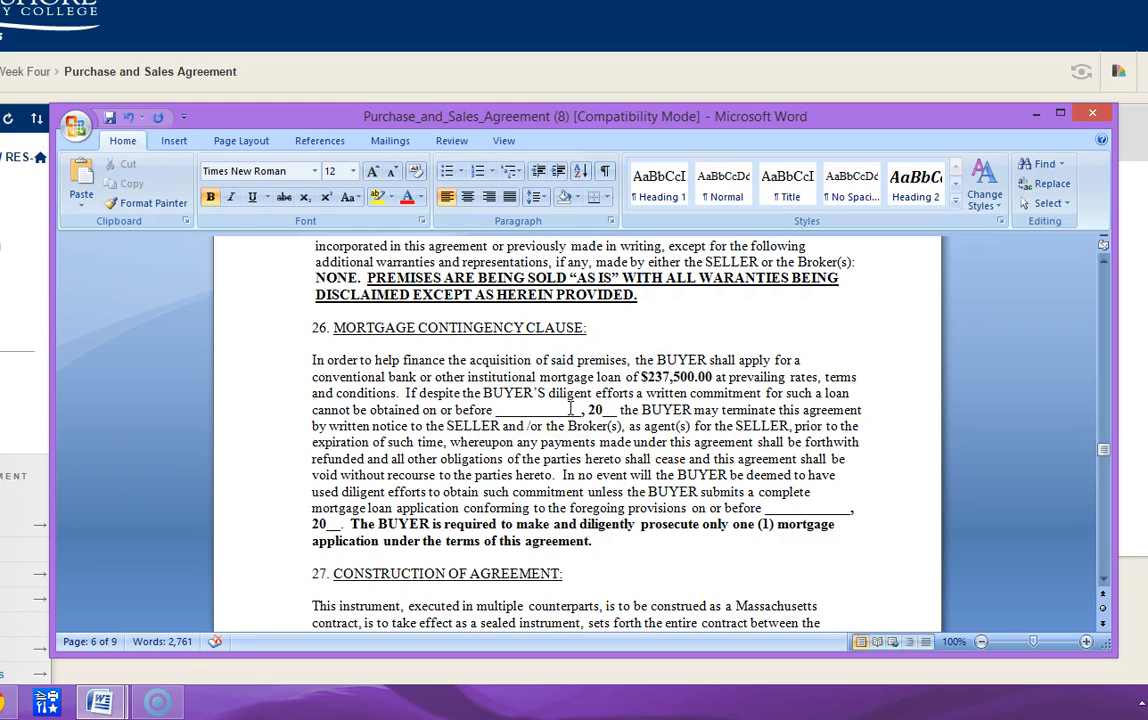
pyautogui.press('Right')
pyautogui.press('Left')
pyautogui.write('June ')
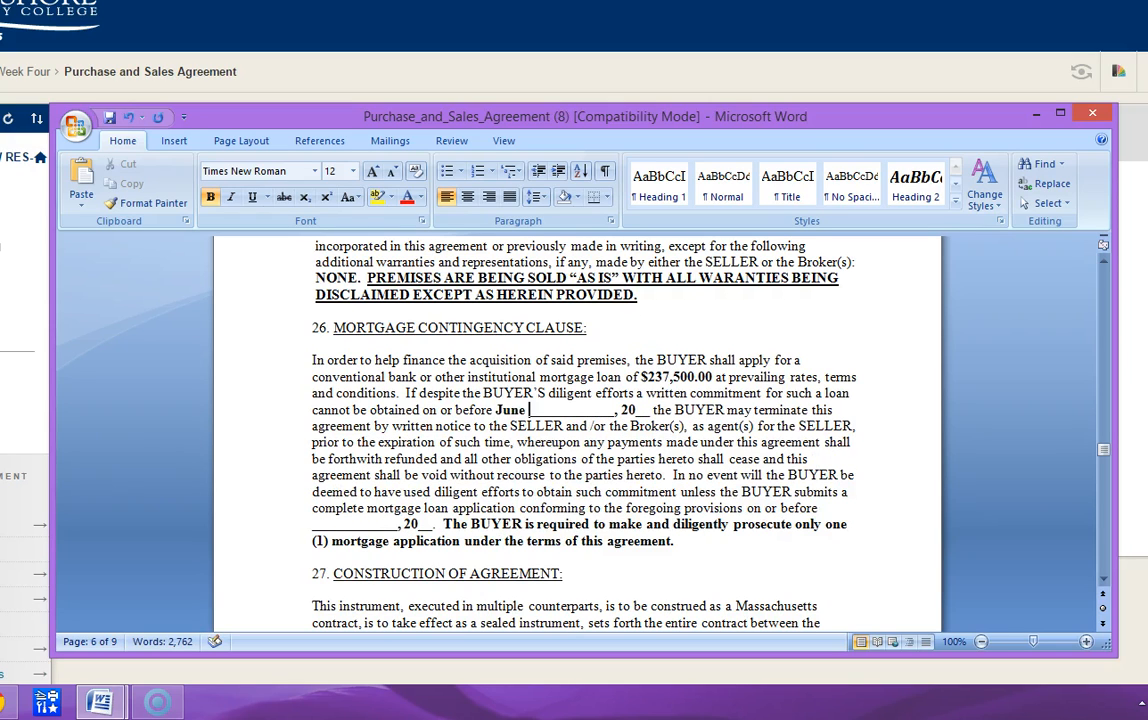
pyautogui.write('25')
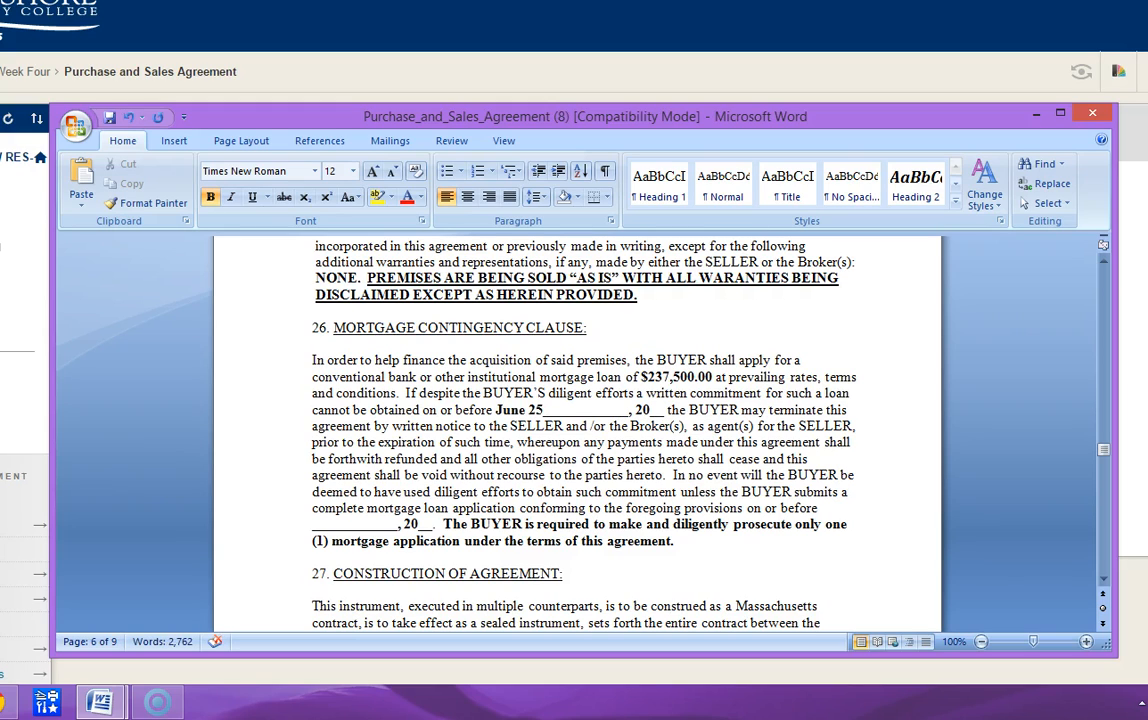
pyautogui.press('BackSpace')
pyautogui.write('4')
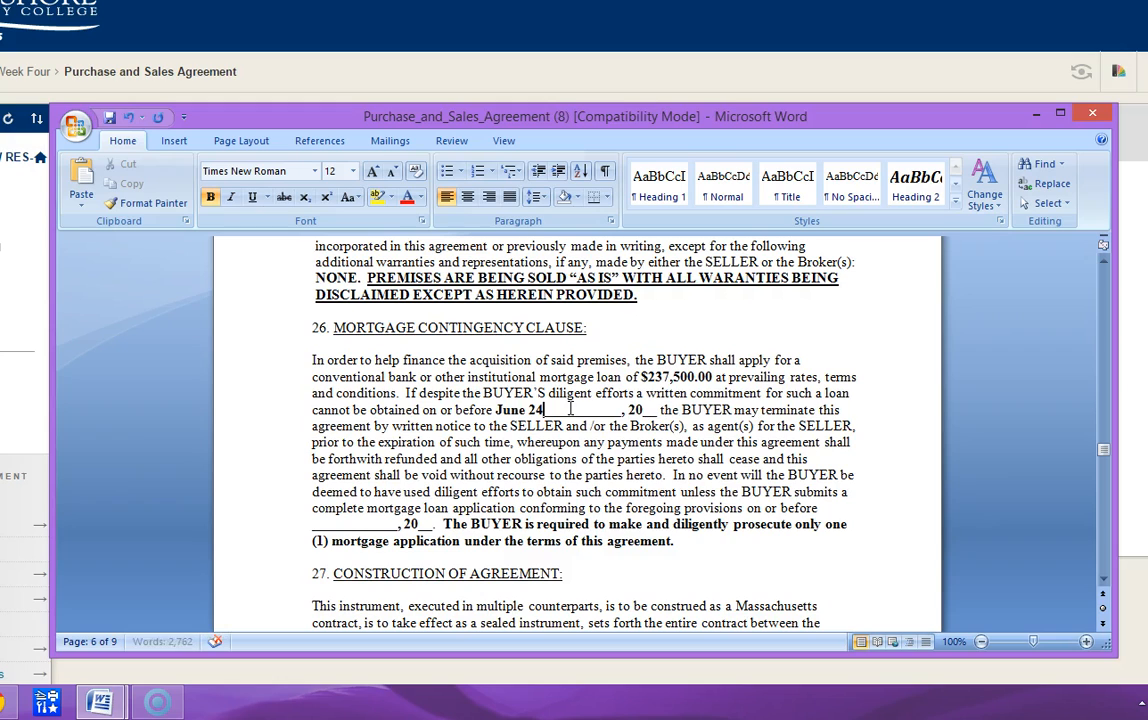
# - Remove the leftover underscores after June 24 and complete the loan commitment deadline's year as 2015
pyautogui.press('Delete')
pyautogui.press('Delete')
pyautogui.press('Delete')
pyautogui.press('Delete')
pyautogui.press('Delete')
pyautogui.press('Delete')
pyautogui.press('Delete')
pyautogui.press('Delete')
pyautogui.press('Delete')
pyautogui.press('Delete')
pyautogui.press('Delete')
pyautogui.press('Delete')
pyautogui.press('Right')
pyautogui.press('Delete')
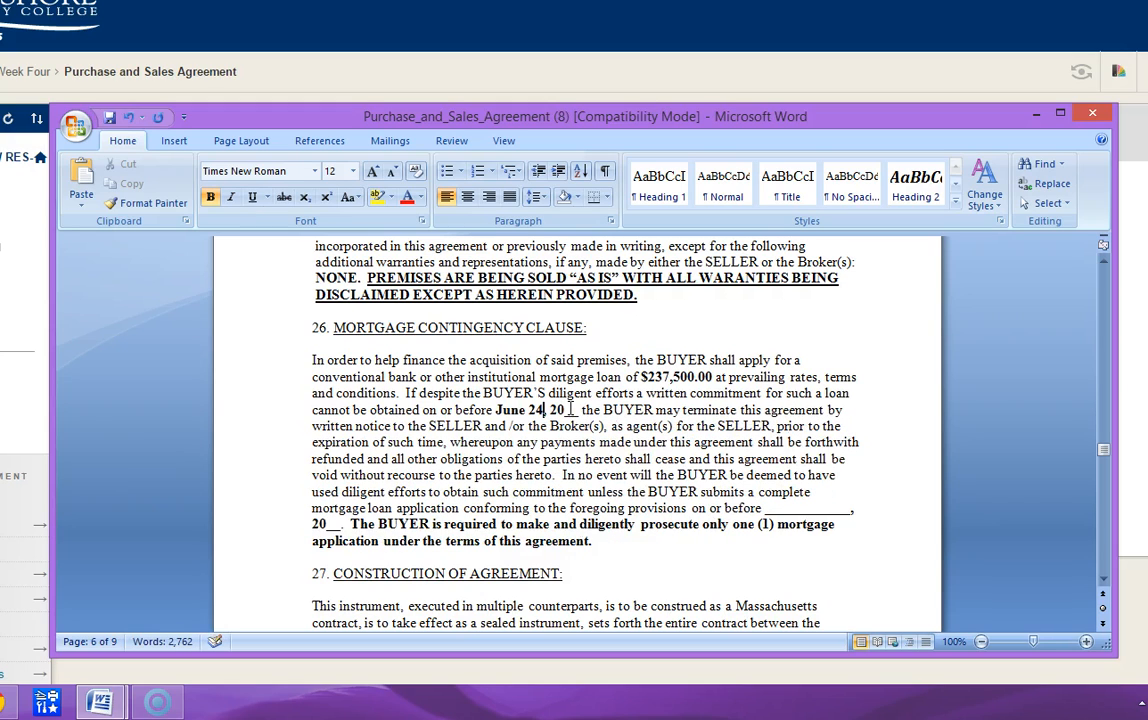
pyautogui.write('2015')
pyautogui.press('Down')
pyautogui.press('Down')
pyautogui.press('Down')
pyautogui.press('Down')
pyautogui.press('Down')
pyautogui.press('Down')
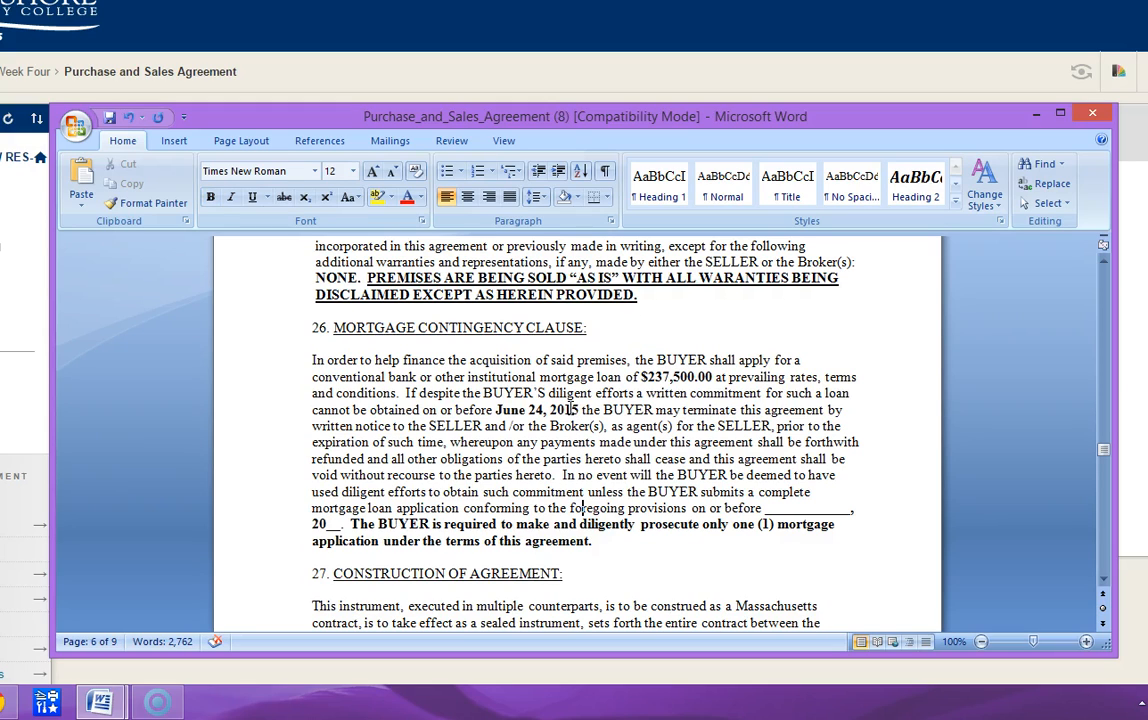
pyautogui.press('Up')
pyautogui.press('Up')
pyautogui.press('Up')
pyautogui.press('Up')
pyautogui.press('Up')
pyautogui.press('Up')
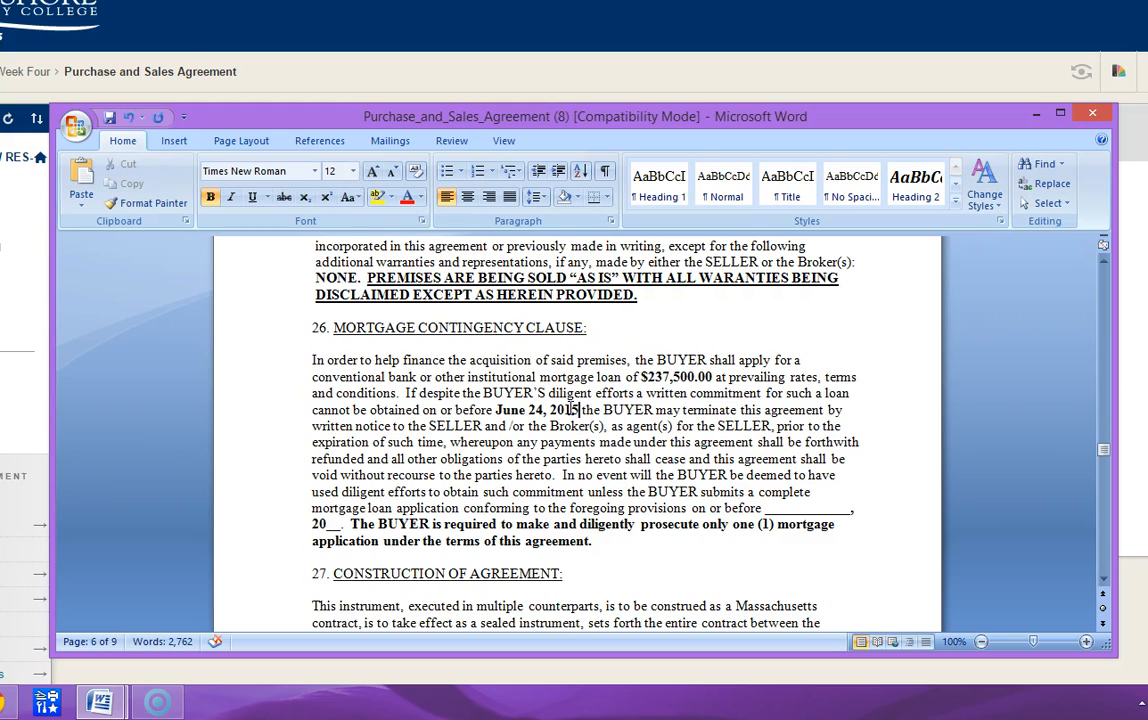
pyautogui.press('Down')
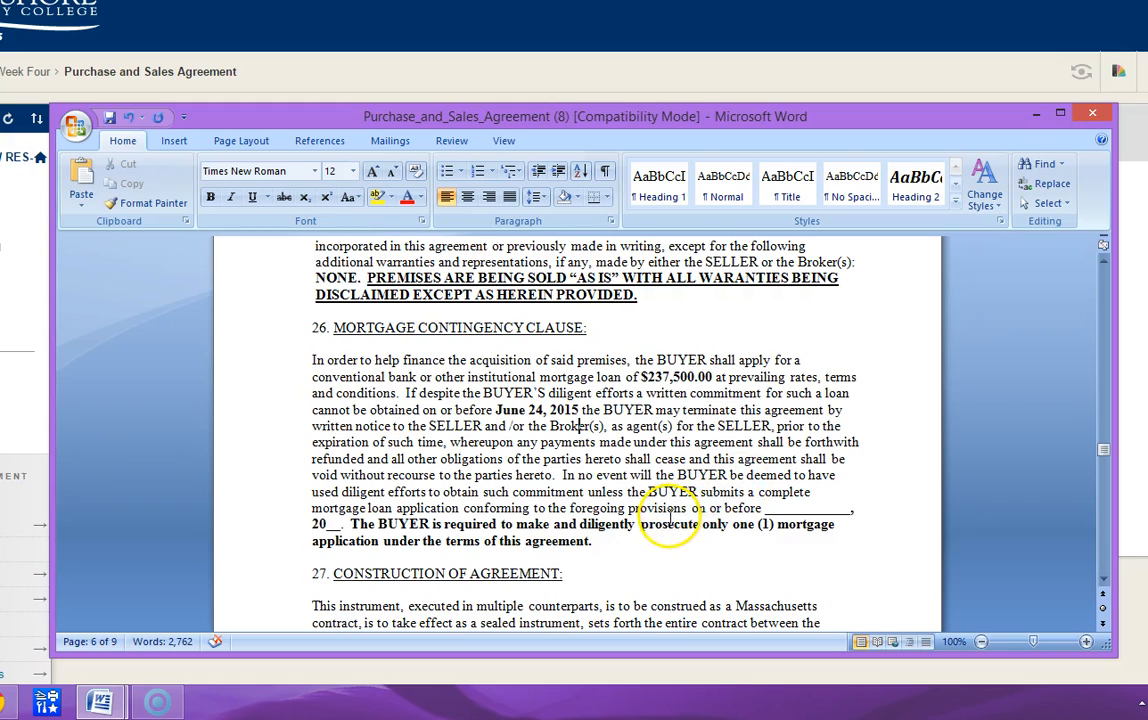
# - Enter June 10, 2015 as the mortgage application submission deadline in section 26, clearing the leftover underscores
pyautogui.click(764, 508)
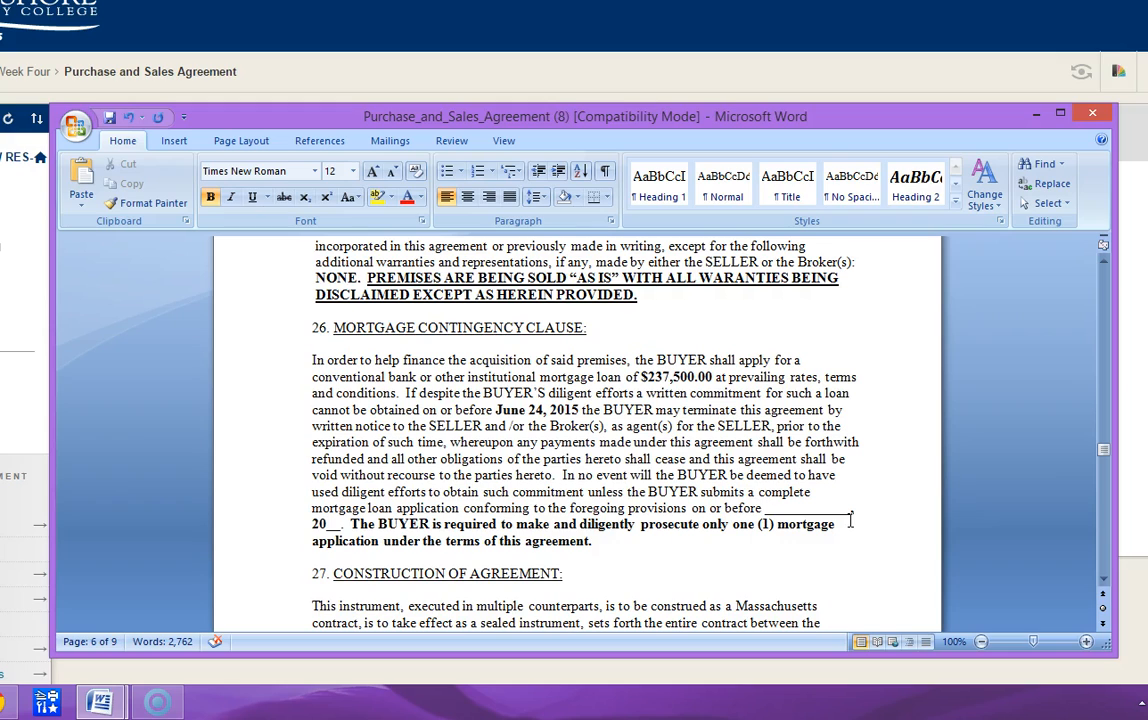
pyautogui.write('June')
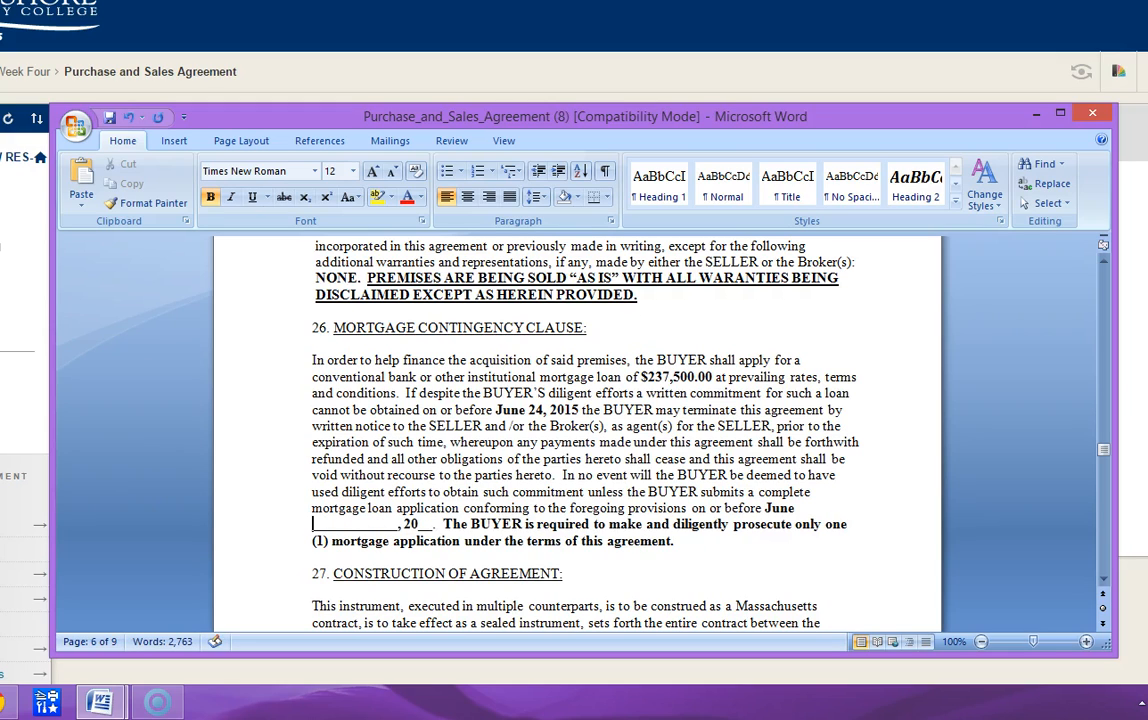
pyautogui.write(' 10')
pyautogui.press('Delete')
pyautogui.press('Delete')
pyautogui.press('Delete')
pyautogui.press('Delete')
pyautogui.press('Delete')
pyautogui.press('Delete')
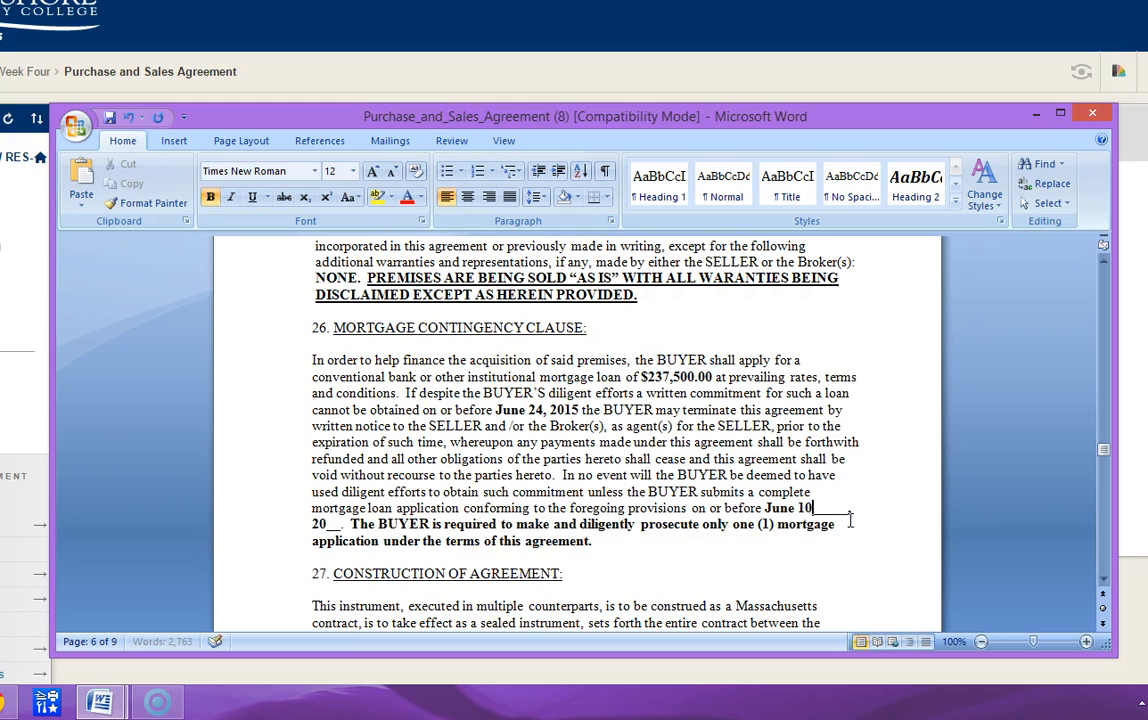
pyautogui.press('Delete')
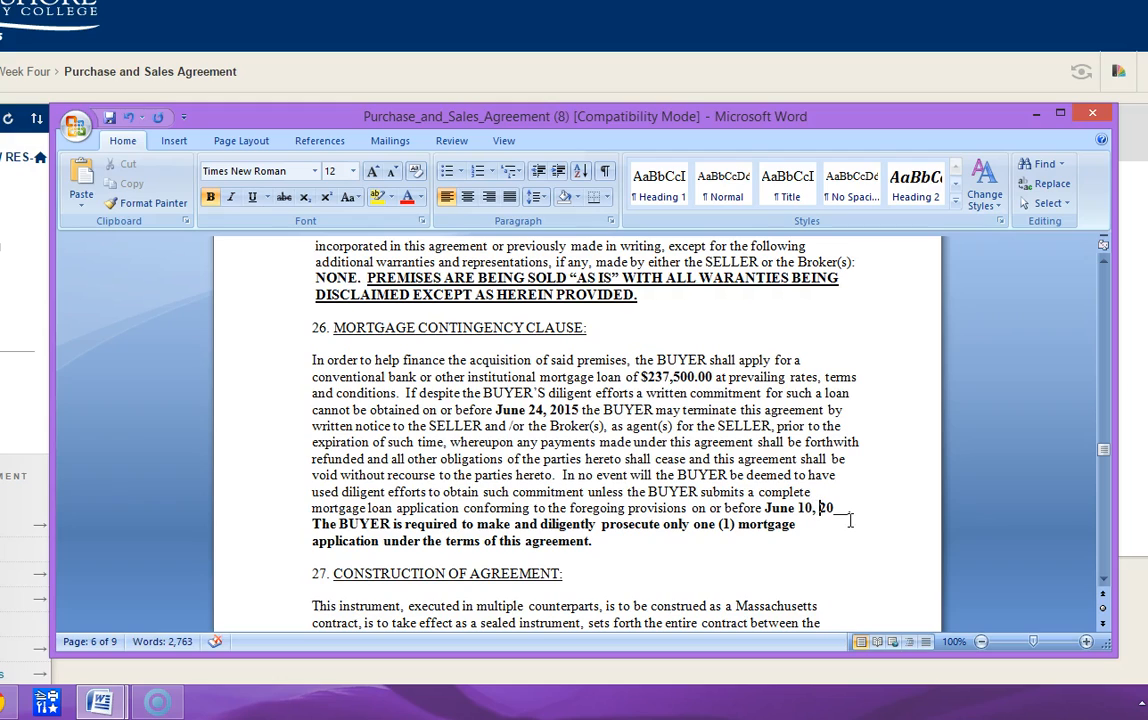
pyautogui.write('15')
pyautogui.press('Delete')
pyautogui.press('Delete')
pyautogui.press('Delete')
# - Review sections 27 through 30 on construction of agreement, lead paint law, smoke detectors and additional provisions
pyautogui.press('Down')
pyautogui.press('Down')
pyautogui.press('Down')
pyautogui.press('Down')
pyautogui.press('Down')
pyautogui.press('Down')
pyautogui.press('Down')
pyautogui.press('Down')
pyautogui.press('Down')
pyautogui.press('Down')
pyautogui.press('Down')
pyautogui.press('Down')
pyautogui.press('Down')
pyautogui.press('Down')
pyautogui.press('Down')
pyautogui.press('Down')
pyautogui.press('Down')
pyautogui.press('Down')
pyautogui.press('Down')
pyautogui.press('Down')
pyautogui.press('Down')
pyautogui.press('Down')
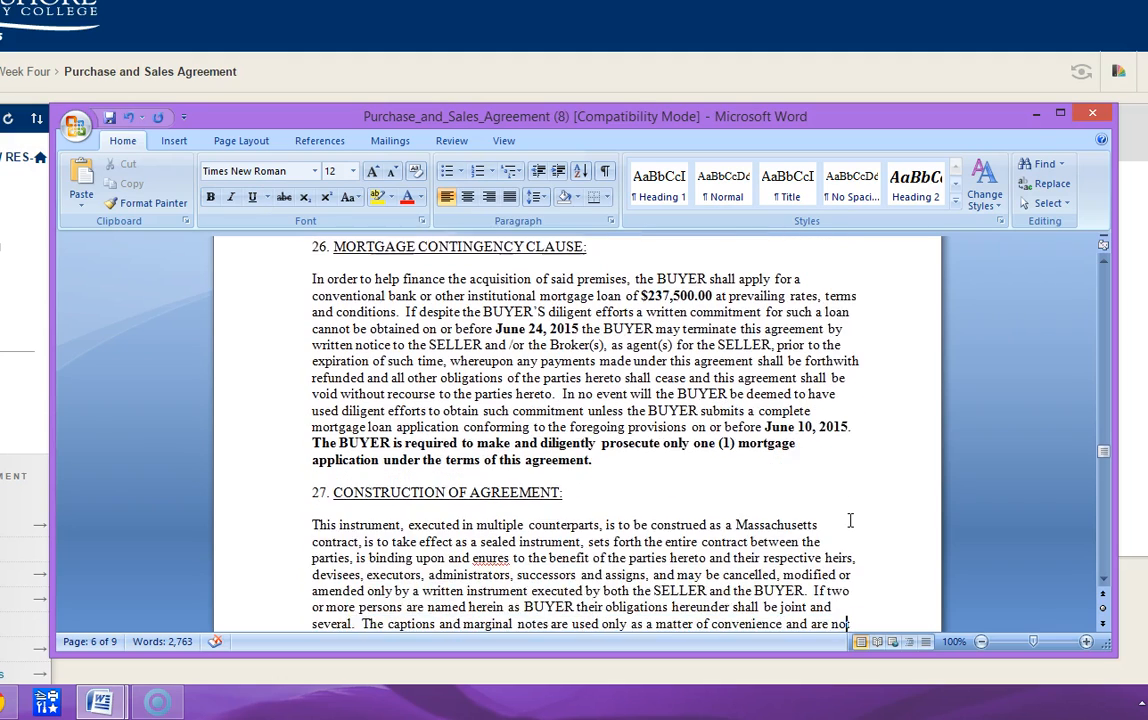
pyautogui.press('Down')
pyautogui.press('Down')
pyautogui.press('Down')
pyautogui.press('Down')
pyautogui.press('Down')
pyautogui.press('Down')
pyautogui.press('Down')
pyautogui.press('Down')
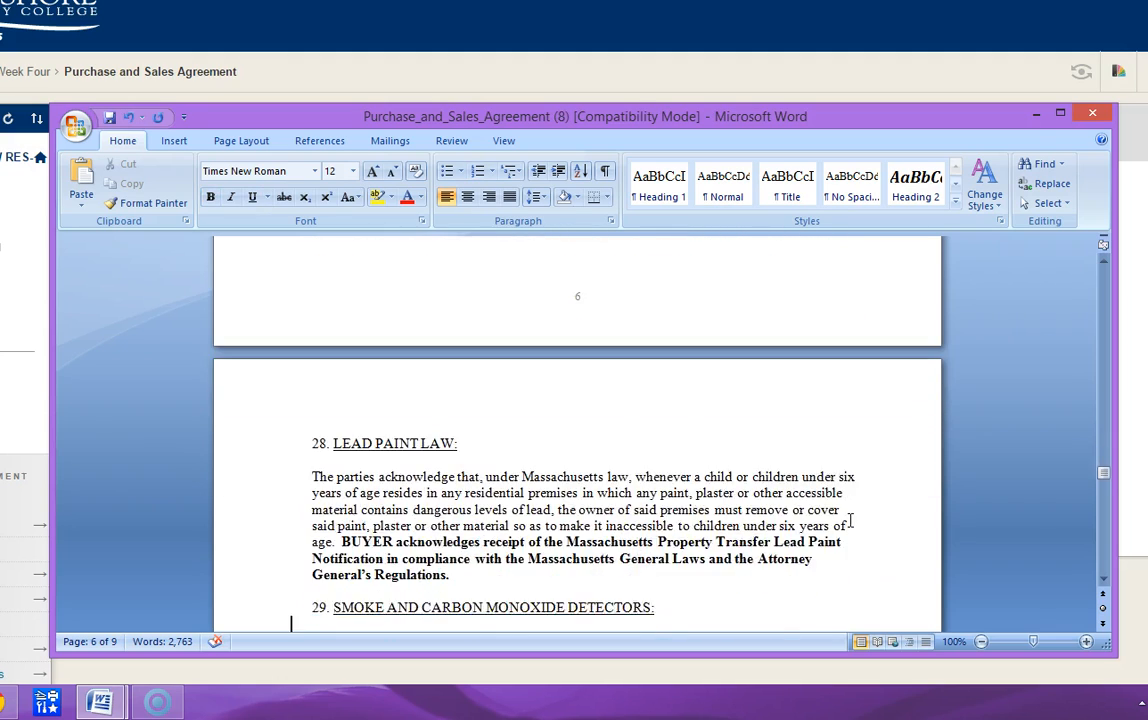
pyautogui.press('Down')
pyautogui.press('Down')
pyautogui.press('Down')
pyautogui.press('Down')
pyautogui.press('Down')
pyautogui.press('Down')
pyautogui.press('Down')
pyautogui.press('Down')
pyautogui.press('Down')
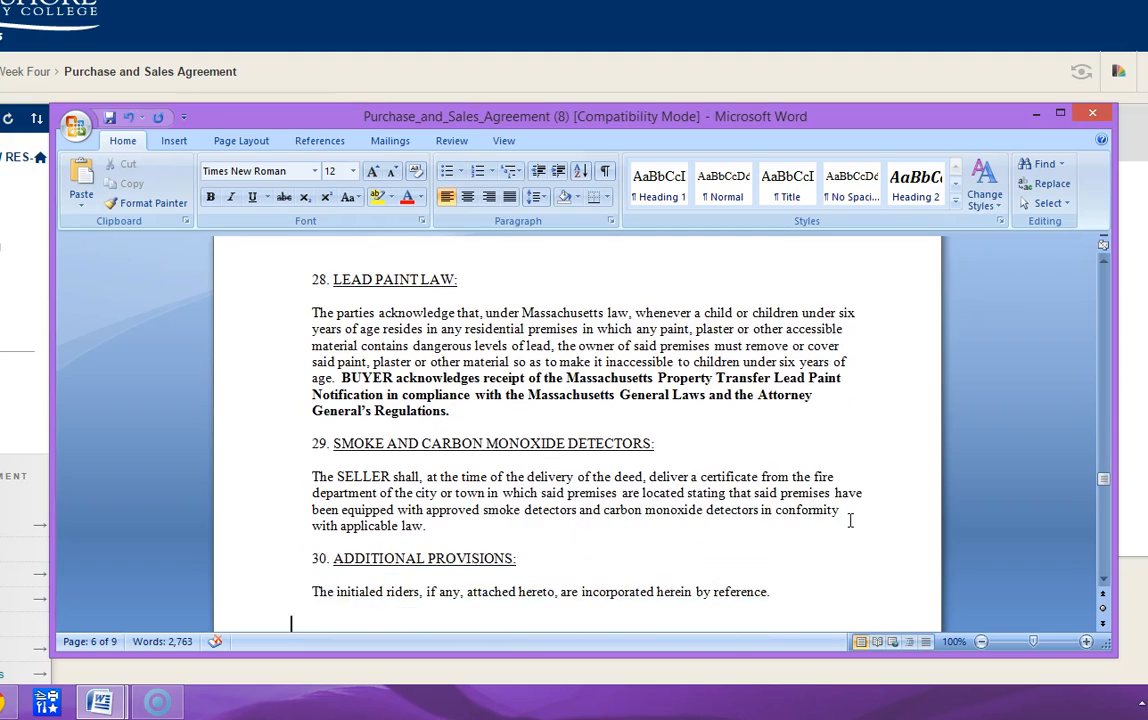
pyautogui.press('Up')
pyautogui.press('Up')
pyautogui.press('Up')
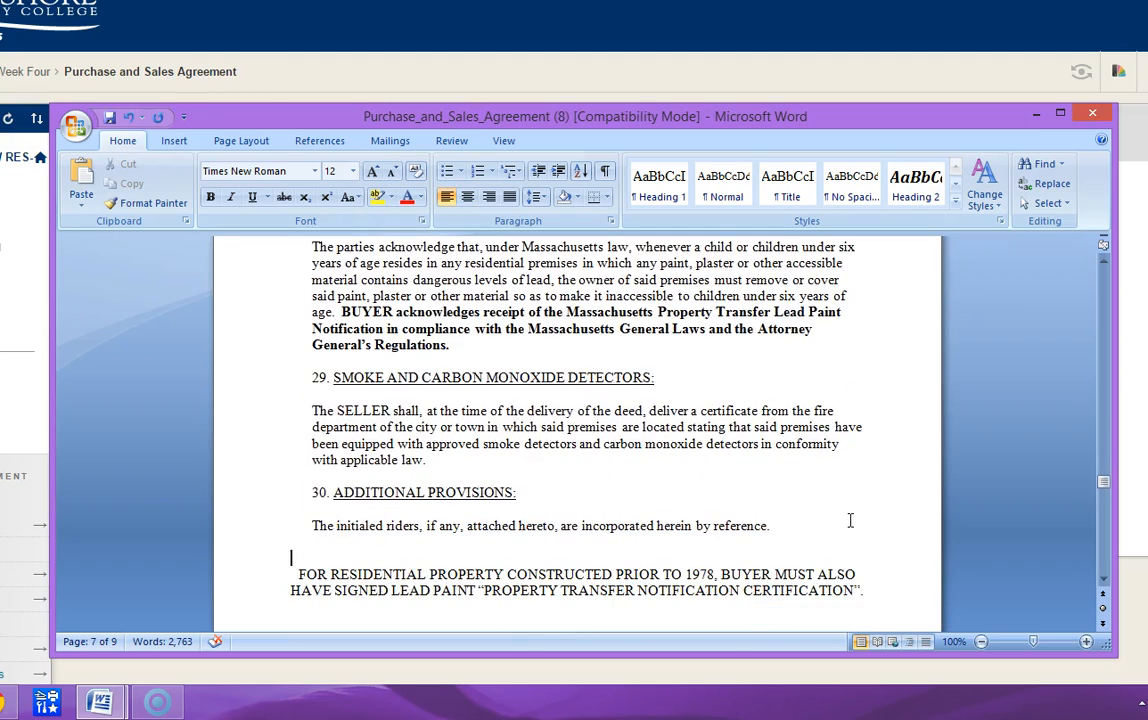
# - Insert three blank lines below the initialed riders sentence in section 30, Additional Provisions
pyautogui.press('Return')
pyautogui.press('Return')
pyautogui.press('Return')
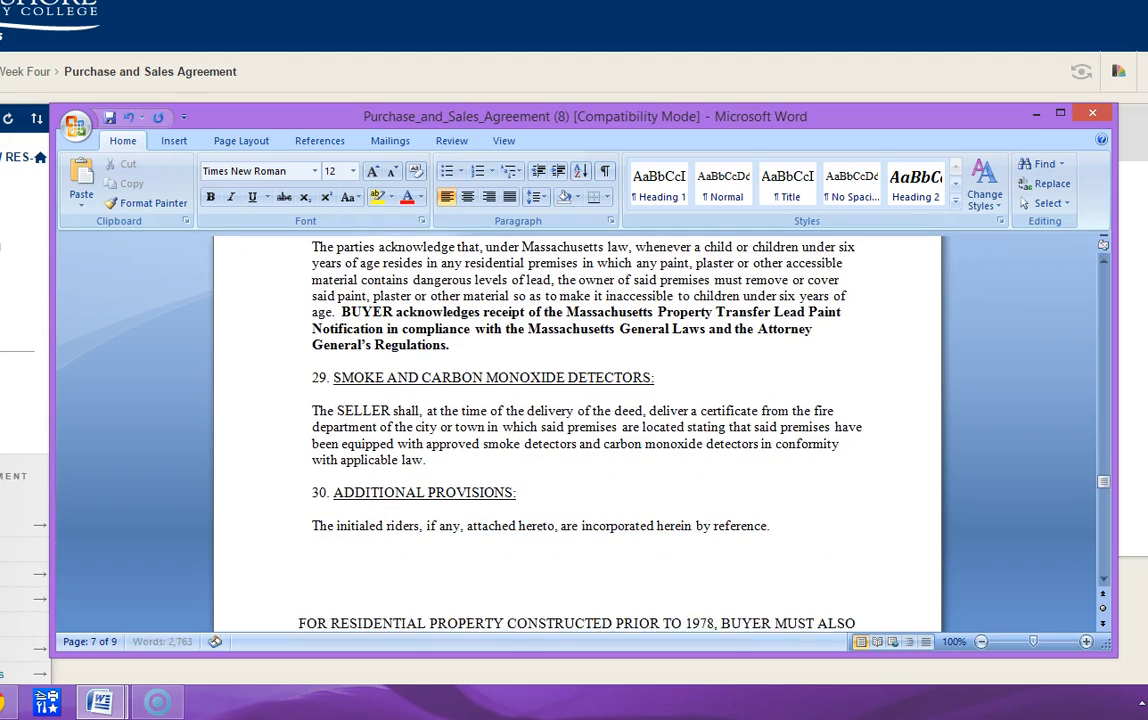
pyautogui.press('Up')
pyautogui.press('Up')
pyautogui.press('Up')
pyautogui.press('Up')
pyautogui.scroll(-7, 866, 580)
pyautogui.scroll(10, 866, 584)
pyautogui.scroll(-3, 866, 584)
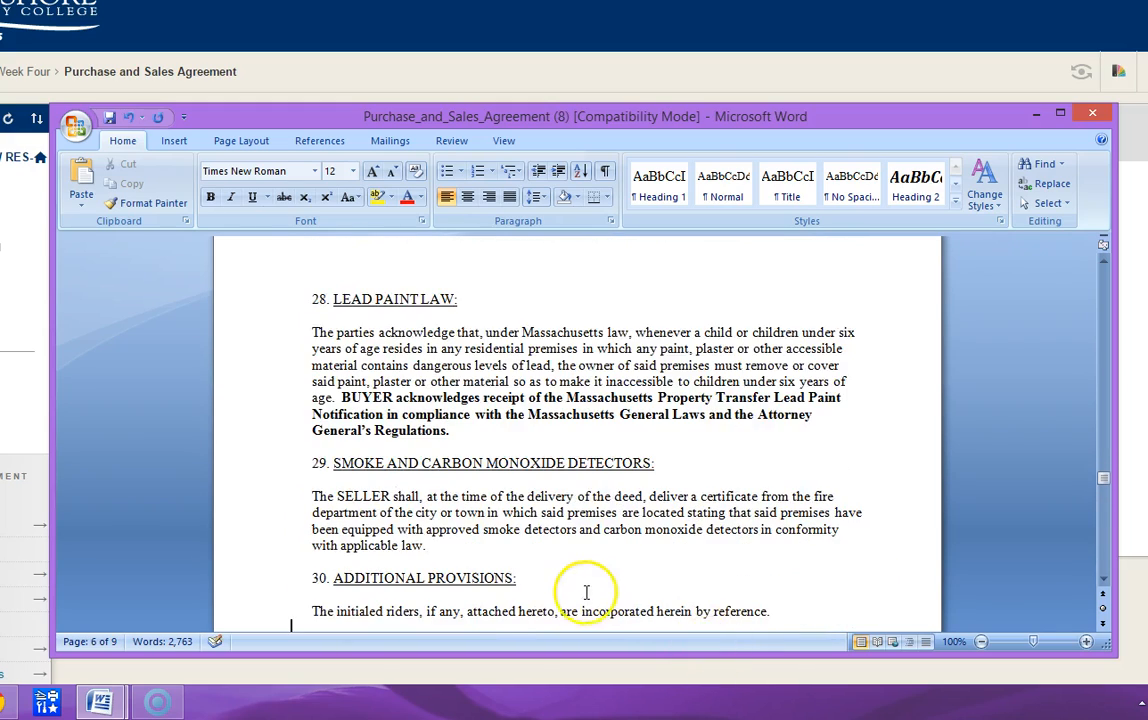
pyautogui.scroll(-3, 520, 540)
# - Add the sentence "See Exhibit A which is attached hereto and incorporated herein." below the riders sentence in section 30
pyautogui.write('See')
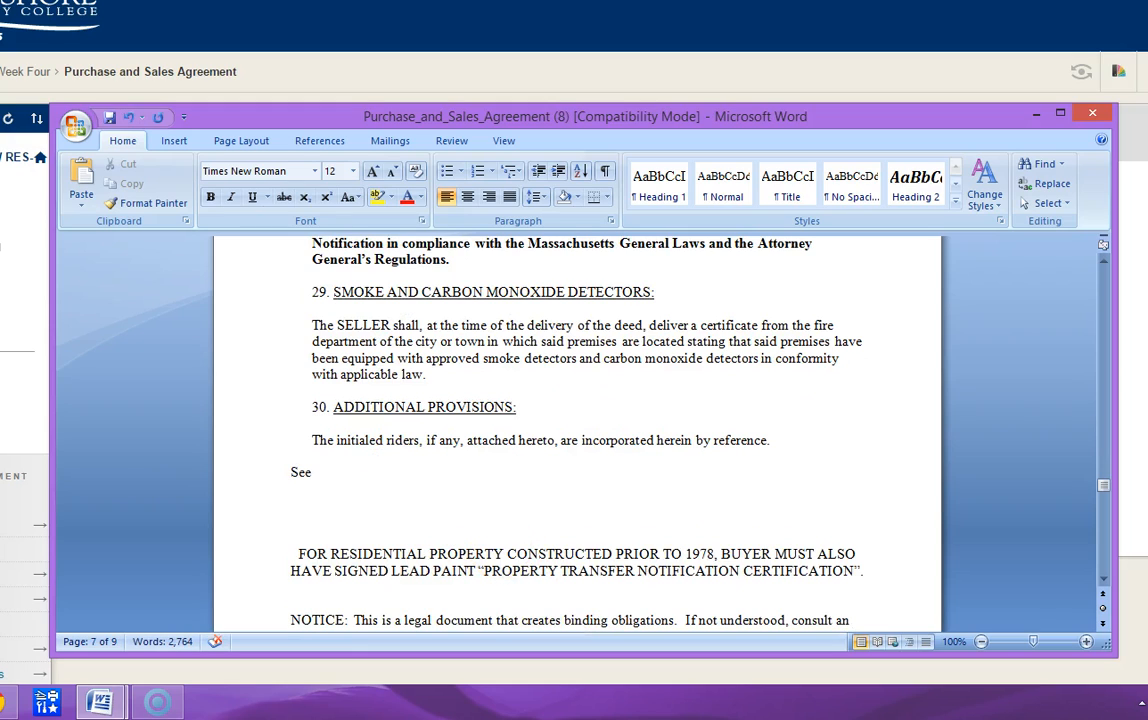
pyautogui.write(' E')
pyautogui.write('n')
pyautogui.press('BackSpace')
pyautogui.write('xhib i')
pyautogui.press('BackSpace')
pyautogui.press('BackSpace')
pyautogui.write('i')
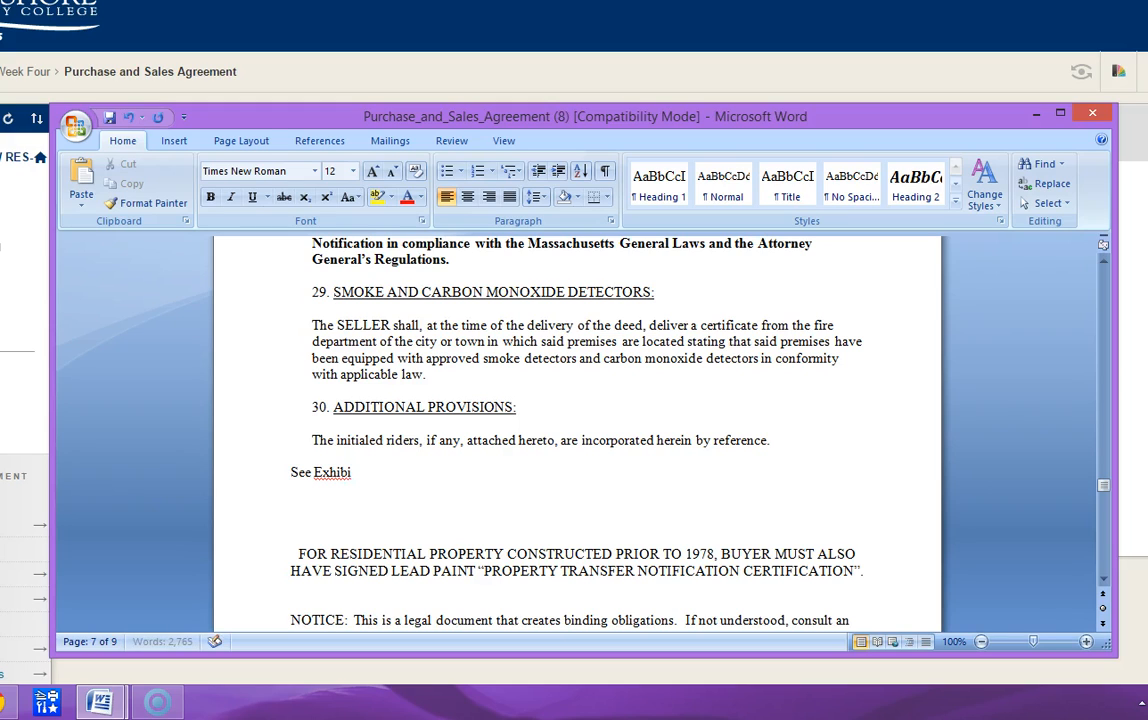
pyautogui.write('t A which is atta')
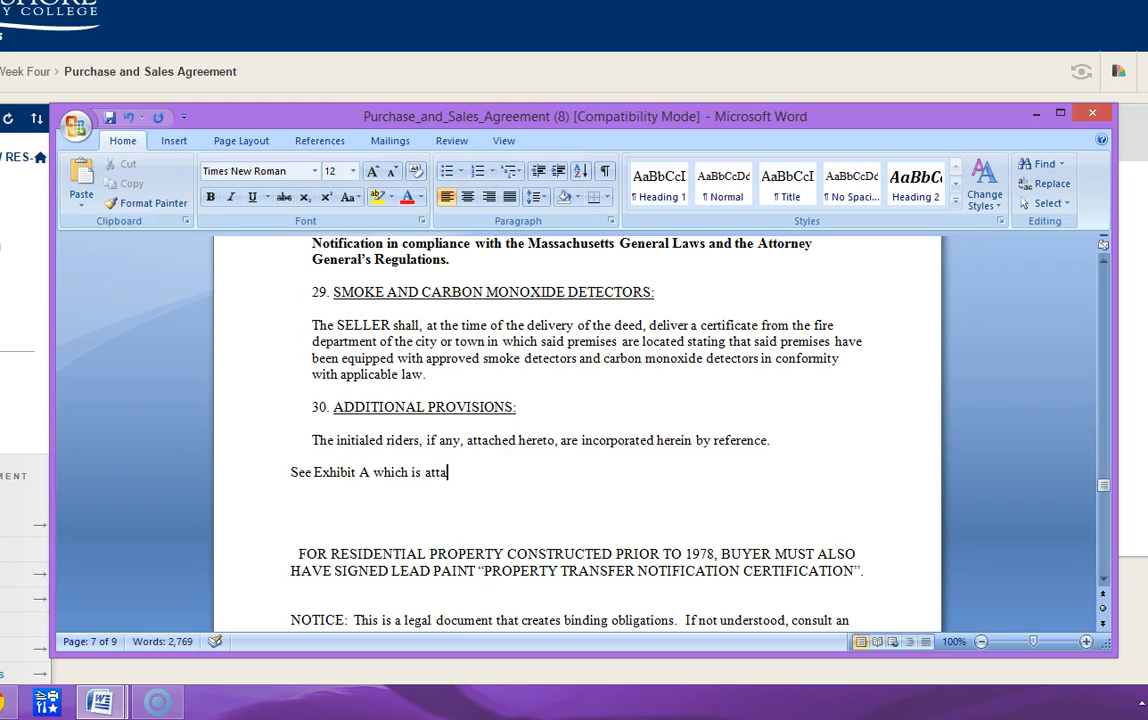
pyautogui.write('ched here')
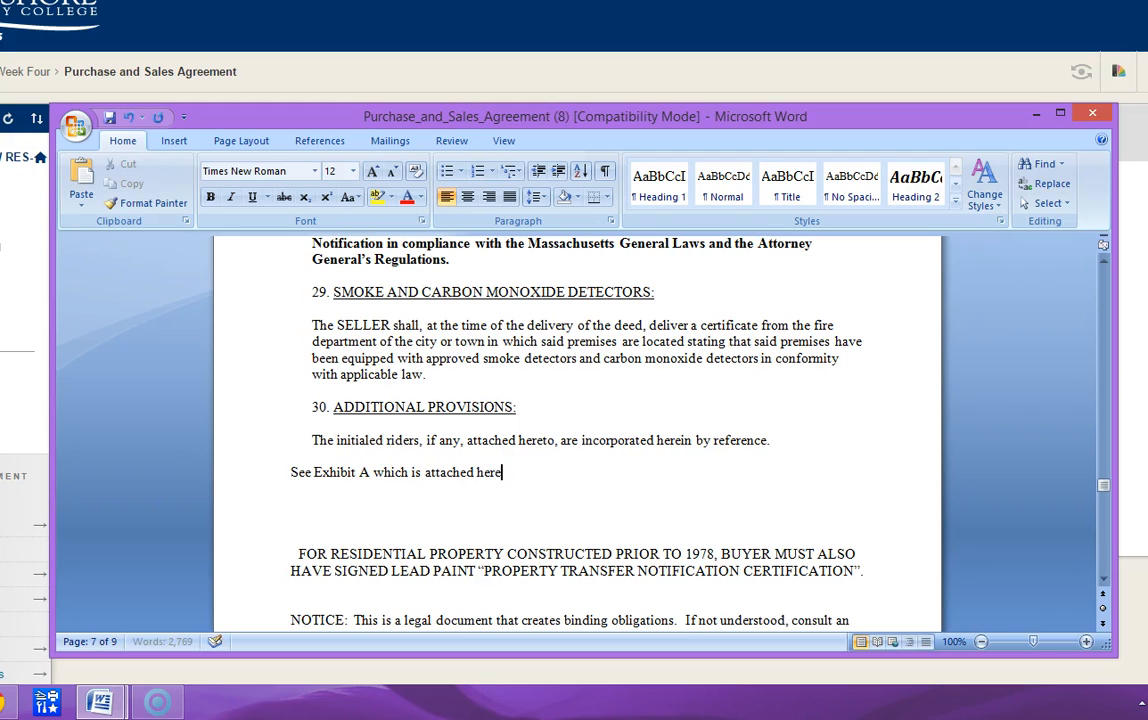
pyautogui.write('to and incorporated herein.')
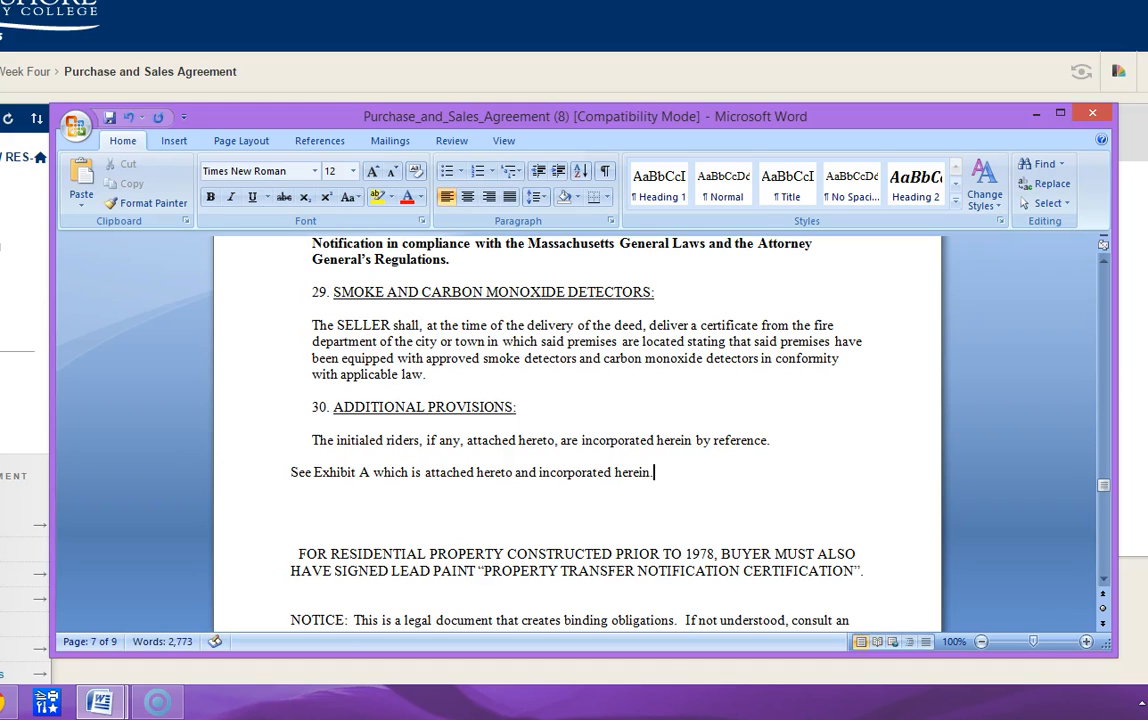
# - Indent the Exhibit A sentence in section 30 by one tab stop, keeping its closing period
pyautogui.press('Return')
pyautogui.press('BackSpace')
pyautogui.press('BackSpace')
pyautogui.write('.')
pyautogui.press('Tab')
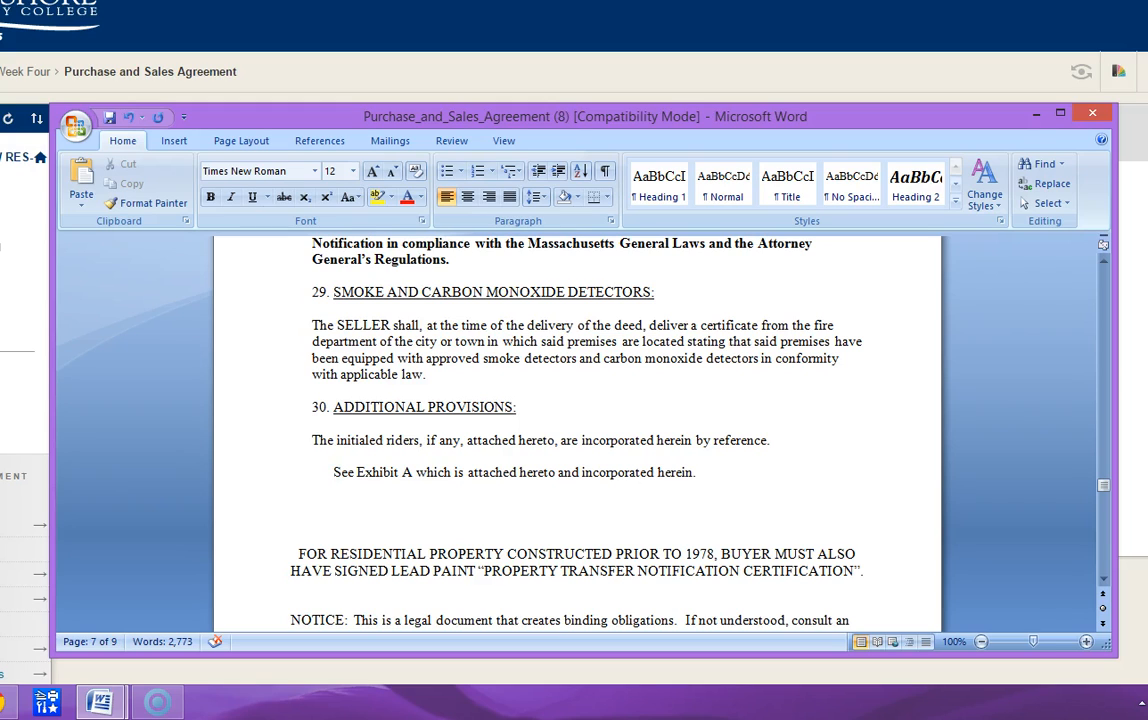
# - Review the lead paint notice, legal notice and the seller, buyer and broker signature lines after section 30
pyautogui.press('Down')
pyautogui.press('Down')
pyautogui.press('Down')
pyautogui.press('Down')
pyautogui.press('Down')
pyautogui.press('Down')
pyautogui.press('Down')
pyautogui.press('Down')
pyautogui.press('Down')
pyautogui.press('Down')
pyautogui.press('Down')
pyautogui.press('Down')
pyautogui.press('Down')
pyautogui.press('Down')
pyautogui.press('Down')
pyautogui.press('Down')
pyautogui.press('Down')
pyautogui.press('Down')
pyautogui.press('Down')
pyautogui.press('Down')
pyautogui.press('Down')
pyautogui.press('Down')
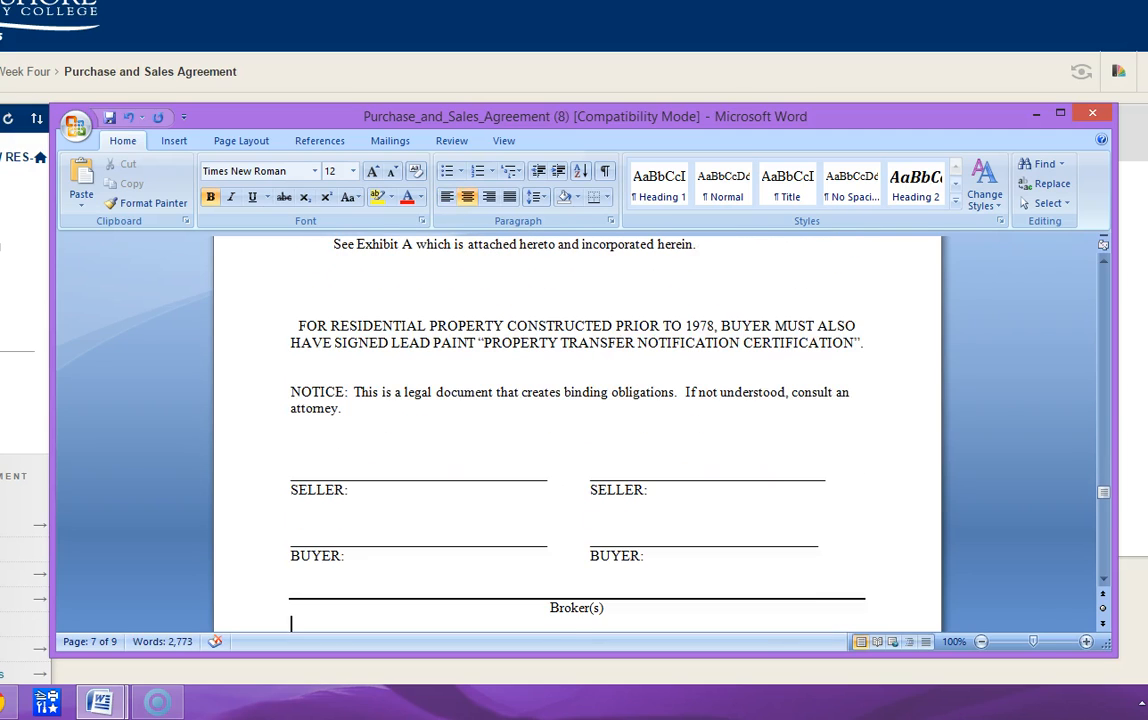
pyautogui.press('Up')
pyautogui.press('Up')
pyautogui.press('Up')
pyautogui.press('Up')
pyautogui.press('Up')
pyautogui.press('Up')
pyautogui.press('Up')
pyautogui.press('Up')
pyautogui.press('Up')
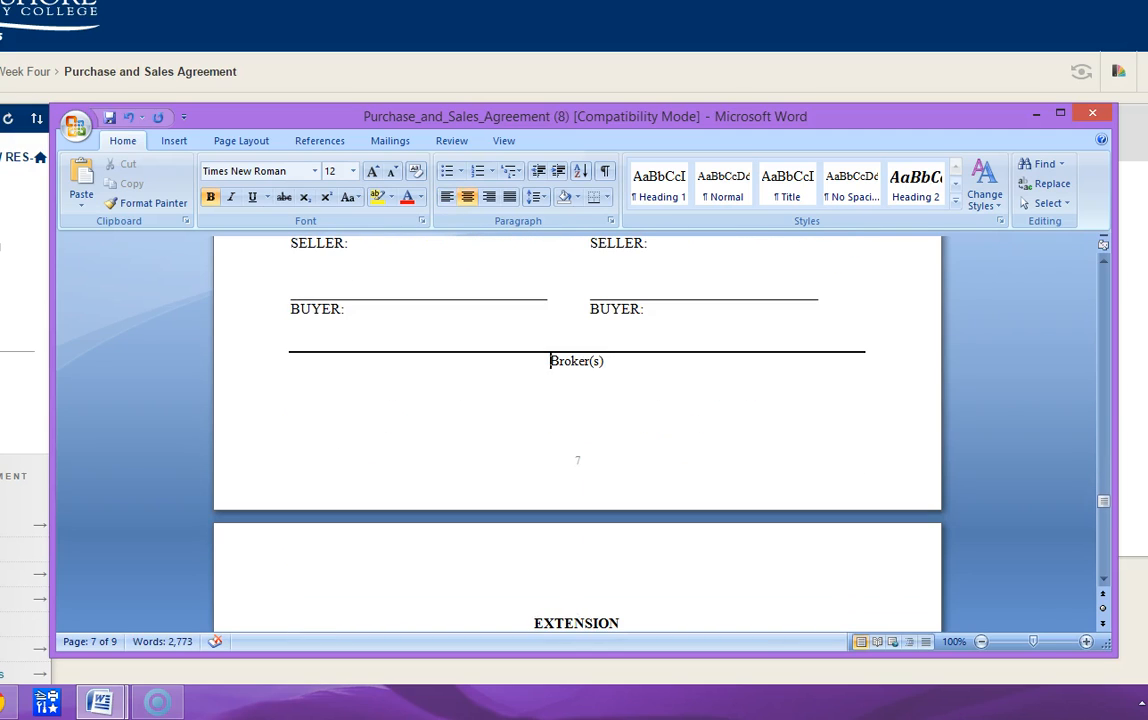
pyautogui.press('Down')
pyautogui.press('Down')
# - Review the Extension page, including its date and time blanks and its seller, buyer and broker signature lines
pyautogui.press('Down')
pyautogui.press('Down')
pyautogui.press('Down')
pyautogui.press('Down')
pyautogui.press('Down')
pyautogui.press('Down')
pyautogui.press('Down')
pyautogui.press('Down')
pyautogui.press('Down')
pyautogui.press('Down')
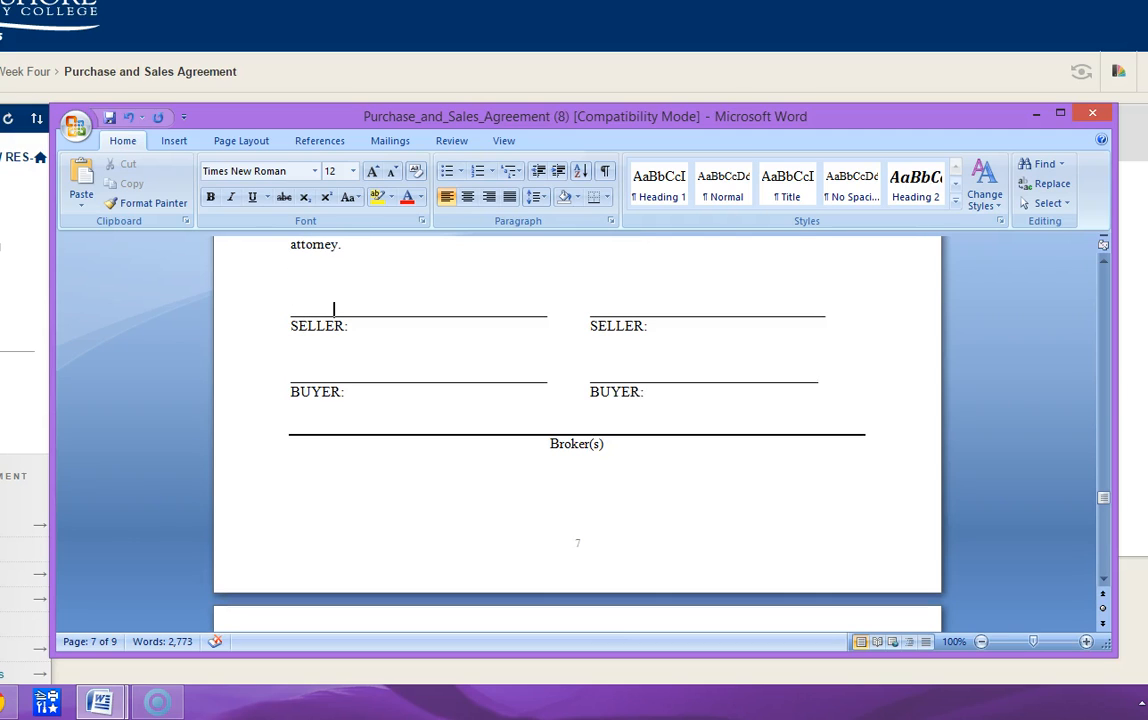
pyautogui.press('Down')
pyautogui.press('Down')
pyautogui.press('Down')
pyautogui.press('Down')
pyautogui.press('Down')
pyautogui.press('Down')
pyautogui.press('Down')
pyautogui.press('Down')
pyautogui.press('Down')
pyautogui.press('Down')
pyautogui.press('Up')
pyautogui.press('Up')
pyautogui.press('Up')
pyautogui.press('Up')
pyautogui.press('Up')
pyautogui.press('Up')
pyautogui.press('Up')
pyautogui.press('Up')
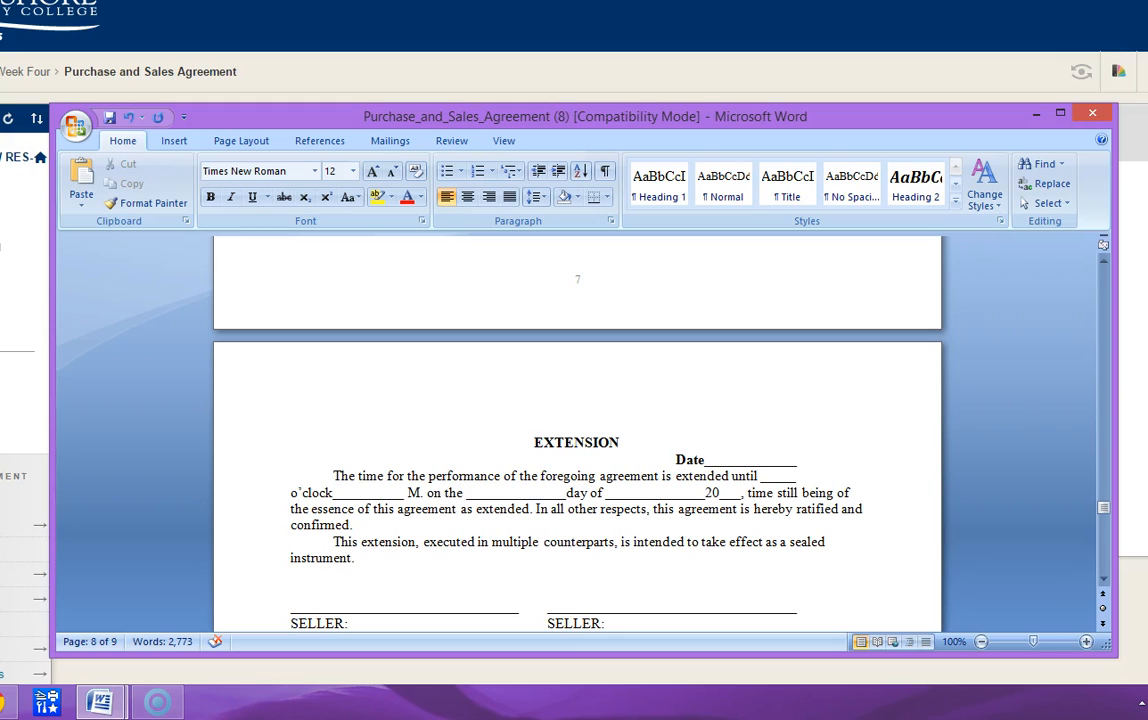
pyautogui.press('Down')
pyautogui.press('Down')
pyautogui.press('Down')
pyautogui.press('Down')
pyautogui.press('Down')
pyautogui.press('Down')
pyautogui.press('Down')
pyautogui.press('Down')
pyautogui.press('Down')
pyautogui.press('Down')
pyautogui.press('Down')
pyautogui.press('Down')
pyautogui.press('Down')
pyautogui.press('Down')
pyautogui.press('Down')
pyautogui.press('Down')
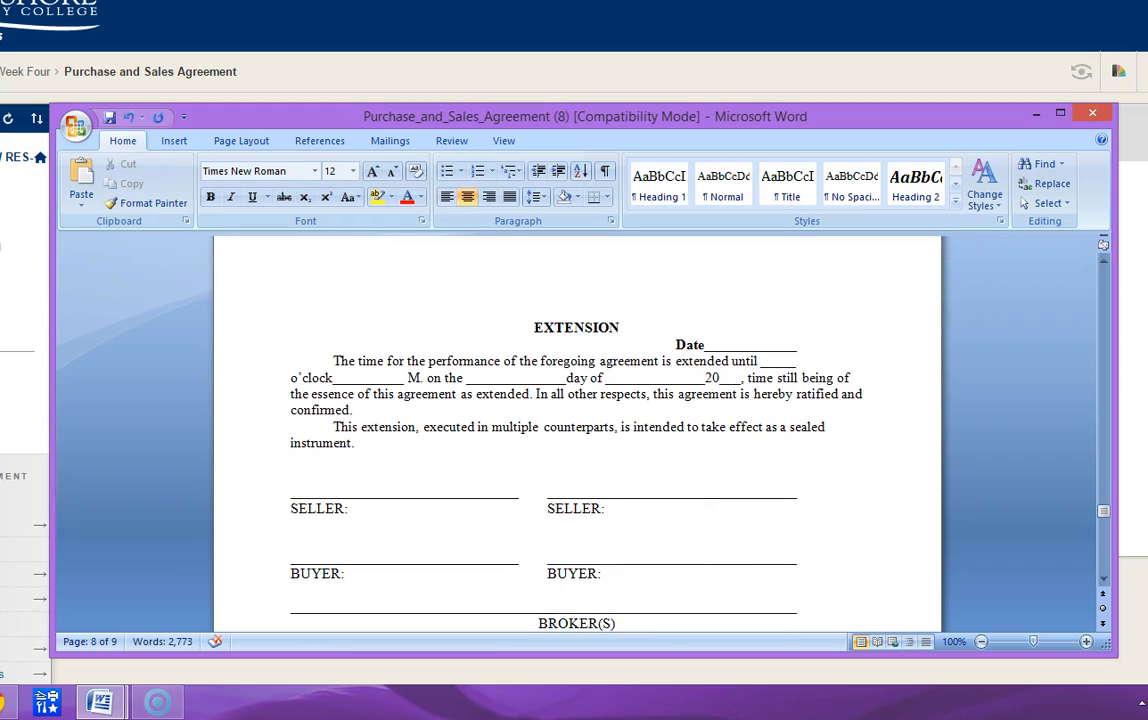
# - Go back through the agreement's signature page to recheck the end of section 27 and the start of section 28
pyautogui.press('Up')
pyautogui.press('Up')
pyautogui.press('Up')
pyautogui.press('Up')
pyautogui.press('Up')
pyautogui.press('Up')
pyautogui.press('Up')
pyautogui.press('Up')
pyautogui.press('Up')
pyautogui.press('Up')
pyautogui.press('Up')
pyautogui.press('Up')
pyautogui.press('Up')
pyautogui.press('Up')
pyautogui.press('Up')
pyautogui.press('Up')
pyautogui.press('Up')
pyautogui.press('Up')
pyautogui.press('Up')
pyautogui.press('Up')
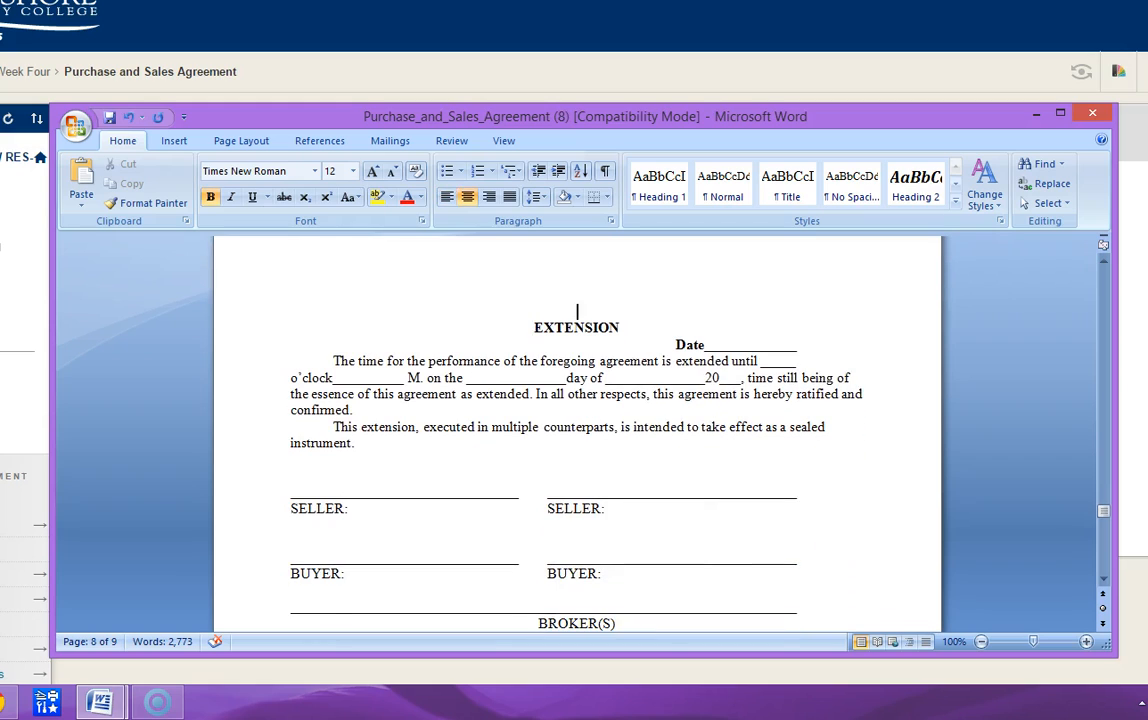
pyautogui.press('Up')
pyautogui.press('Up')
pyautogui.press('Up')
pyautogui.press('Up')
pyautogui.press('Up')
pyautogui.press('Up')
pyautogui.press('Up')
pyautogui.press('Up')
pyautogui.press('Up')
pyautogui.press('Up')
pyautogui.press('Up')
pyautogui.press('Up')
pyautogui.press('Up')
pyautogui.press('Up')
pyautogui.press('Up')
pyautogui.press('Up')
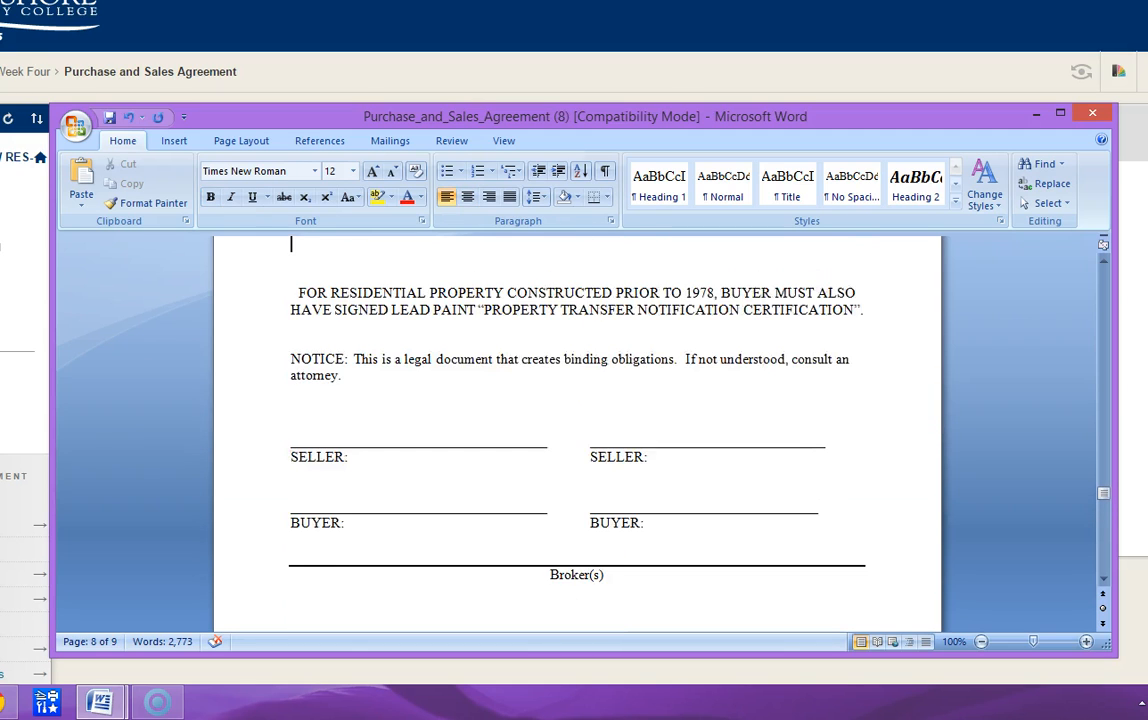
pyautogui.press('Up')
pyautogui.press('Up')
pyautogui.press('Up')
pyautogui.press('Up')
pyautogui.press('Up')
pyautogui.press('Up')
pyautogui.press('Up')
pyautogui.press('Up')
pyautogui.press('Up')
pyautogui.press('Up')
pyautogui.press('Up')
pyautogui.press('Up')
pyautogui.press('Up')
pyautogui.press('Up')
pyautogui.press('Up')
pyautogui.press('Up')
pyautogui.press('Up')
pyautogui.press('Up')
pyautogui.press('Up')
pyautogui.press('Up')
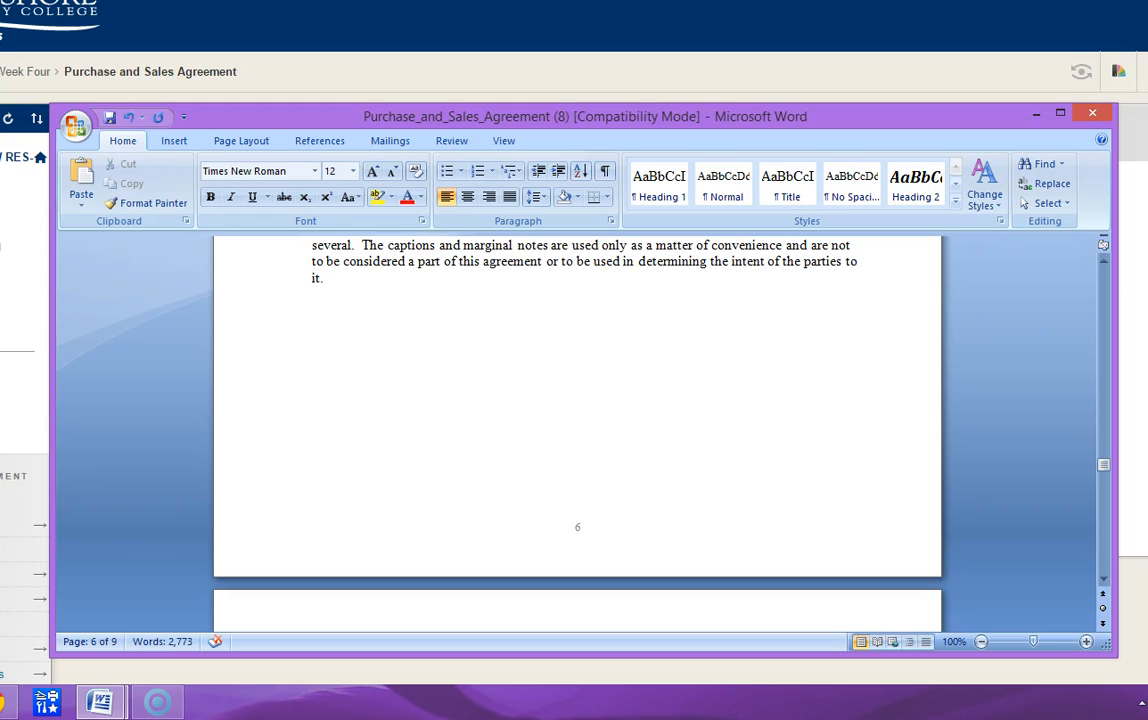
pyautogui.press('Down')
pyautogui.press('Down')
pyautogui.press('Down')
pyautogui.press('Down')
pyautogui.press('Down')
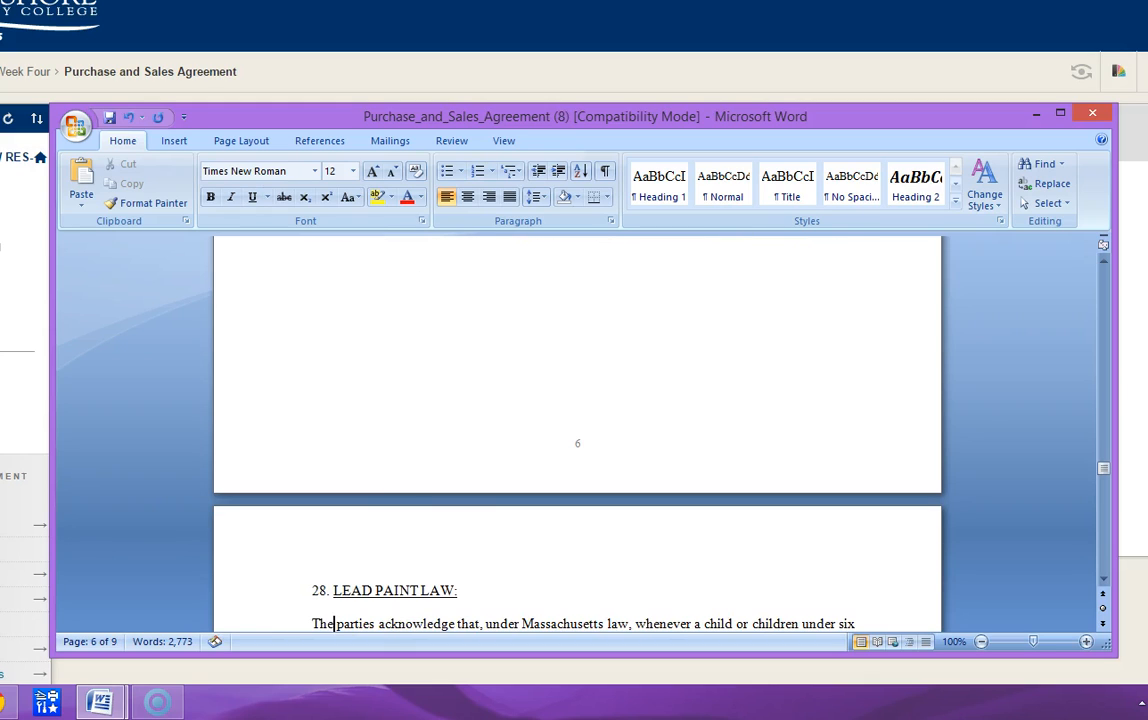